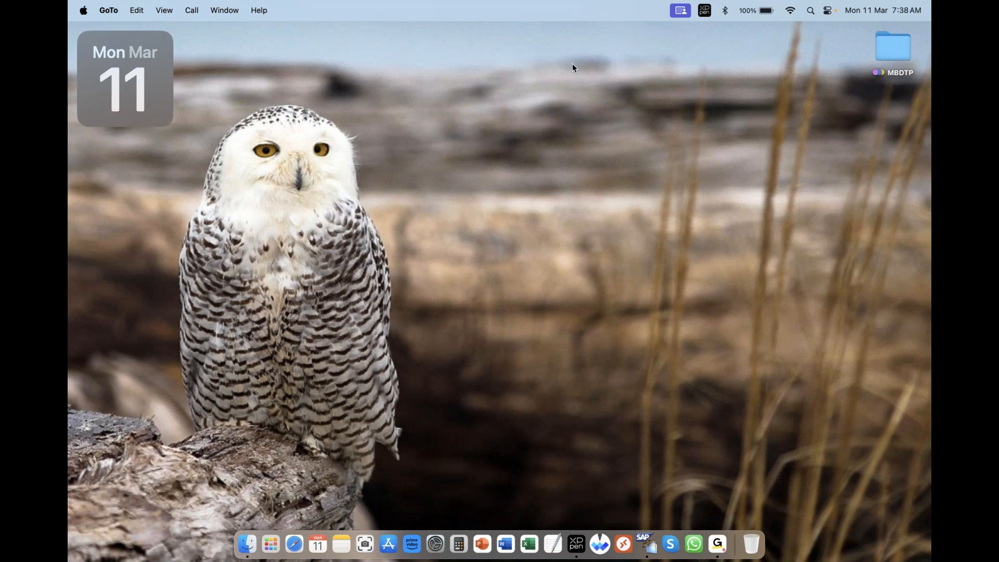
{"action": "left_click", "coordinate": [256, 43]}
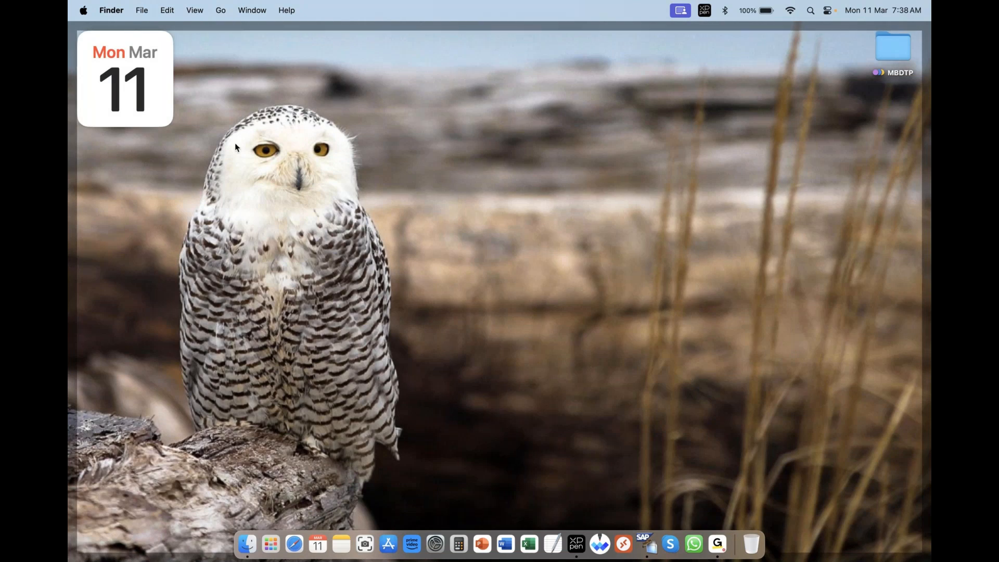
{"action": "left_click", "coordinate": [663, 68]}
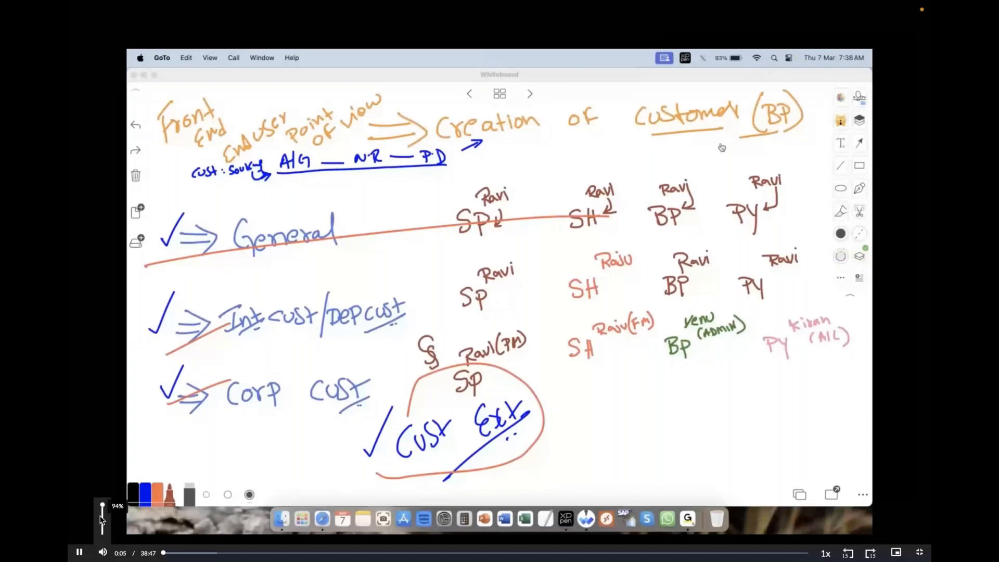
Mute the 7 March class recording and skim through it up to about the 36-minute mark
{"action": "left_click_drag", "start_coordinate": [102, 519], "coordinate": [102, 539]}
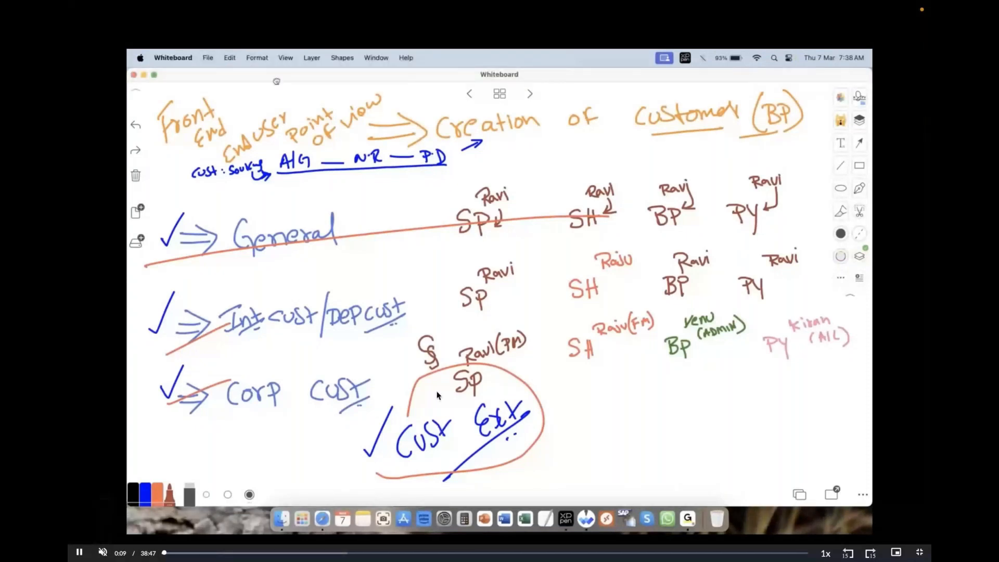
{"action": "left_click", "coordinate": [256, 553]}
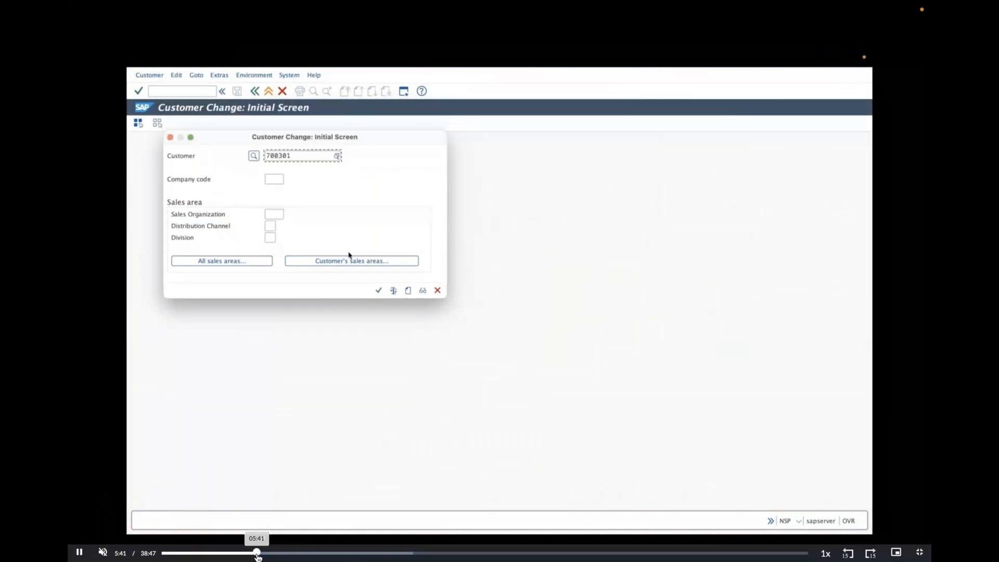
{"action": "left_click", "coordinate": [360, 553]}
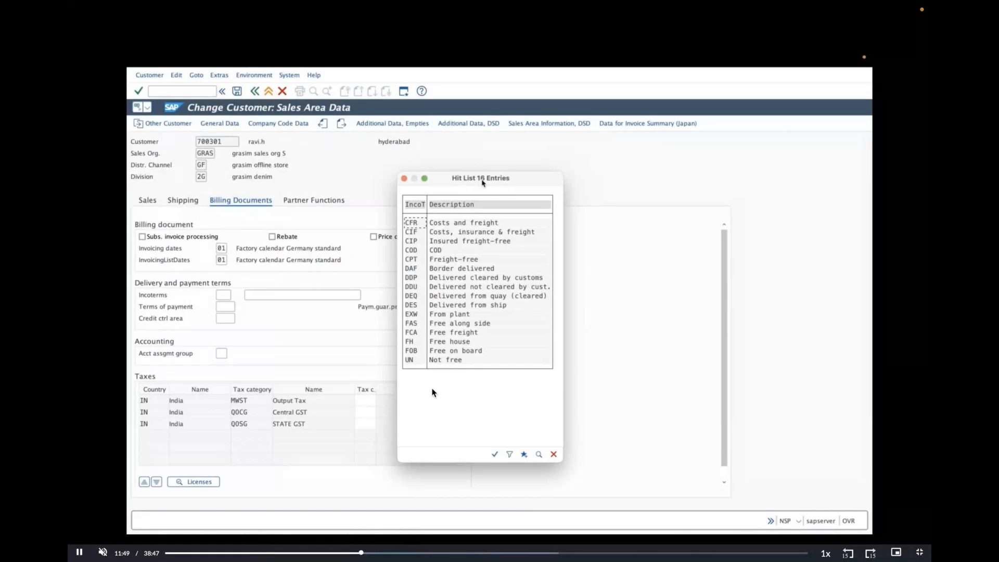
{"action": "left_click", "coordinate": [470, 553]}
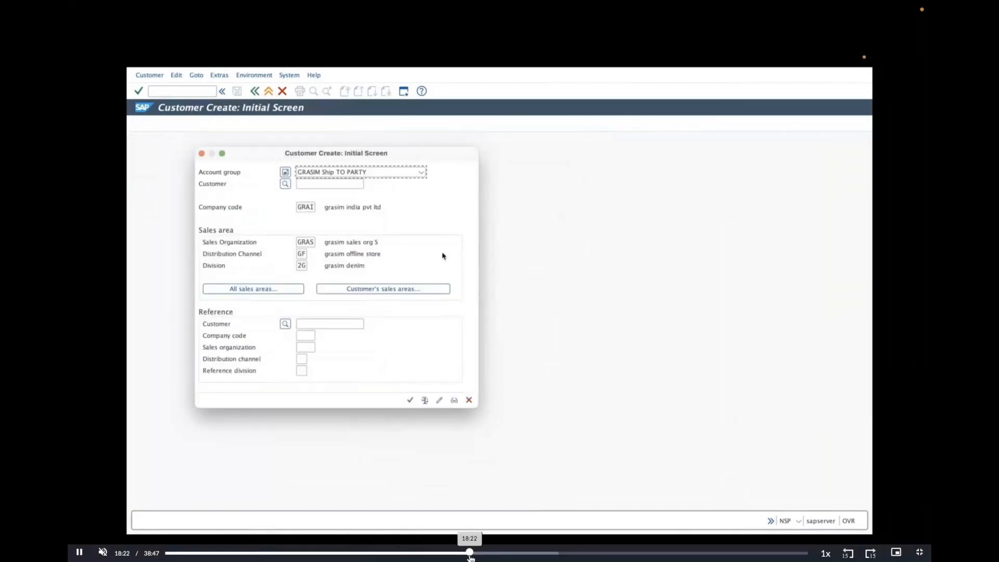
{"action": "left_click", "coordinate": [531, 554]}
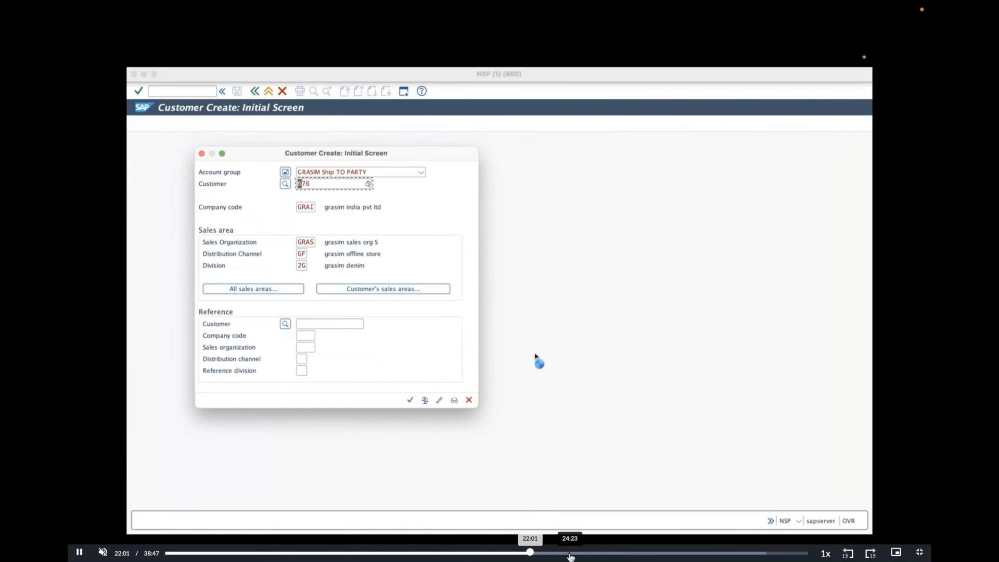
{"action": "left_click", "coordinate": [570, 554]}
{"action": "left_click", "coordinate": [636, 554]}
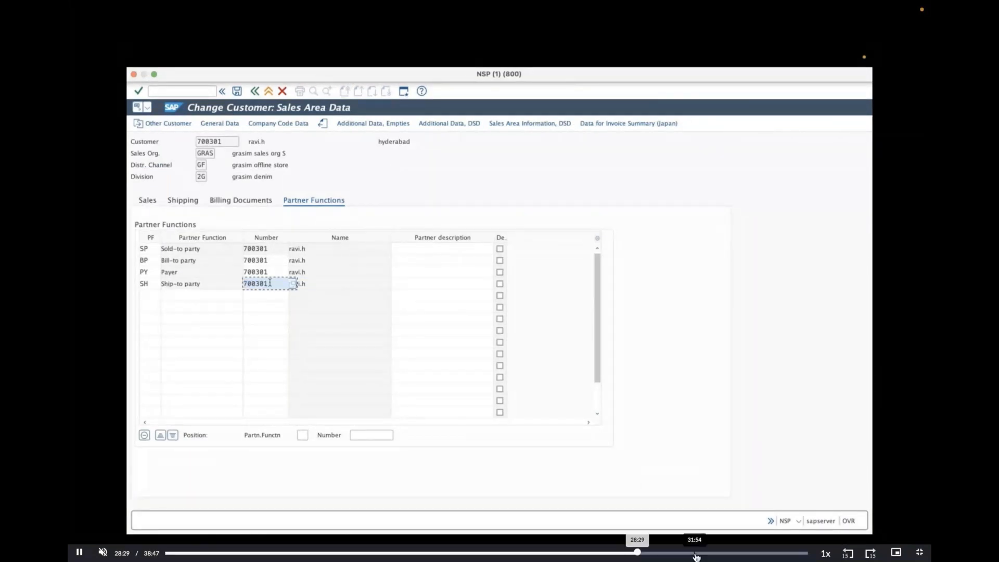
{"action": "left_click_drag", "start_coordinate": [637, 554], "coordinate": [762, 555]}
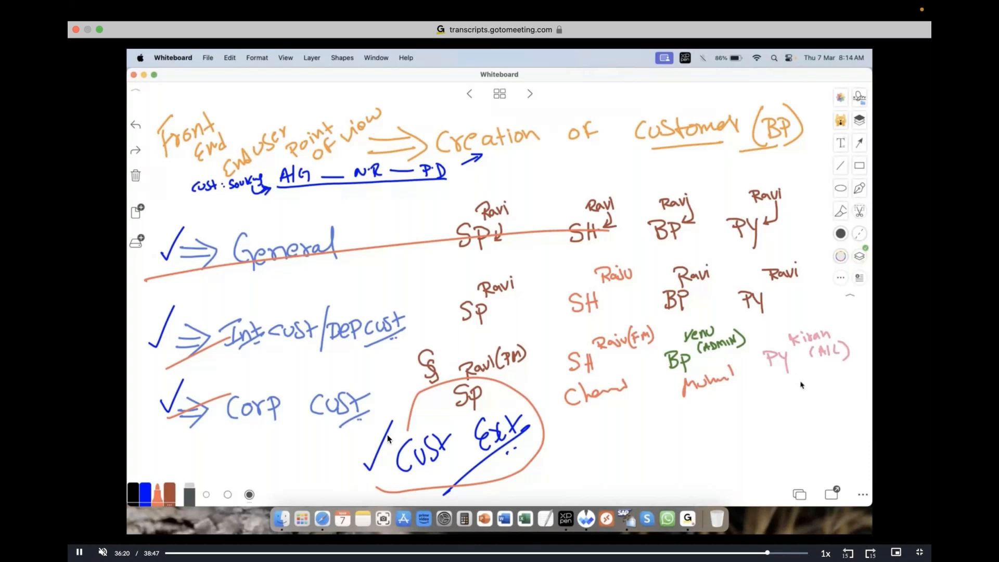
Leave the full-screen recording and quit Safari completely
{"action": "left_click", "coordinate": [76, 31]}
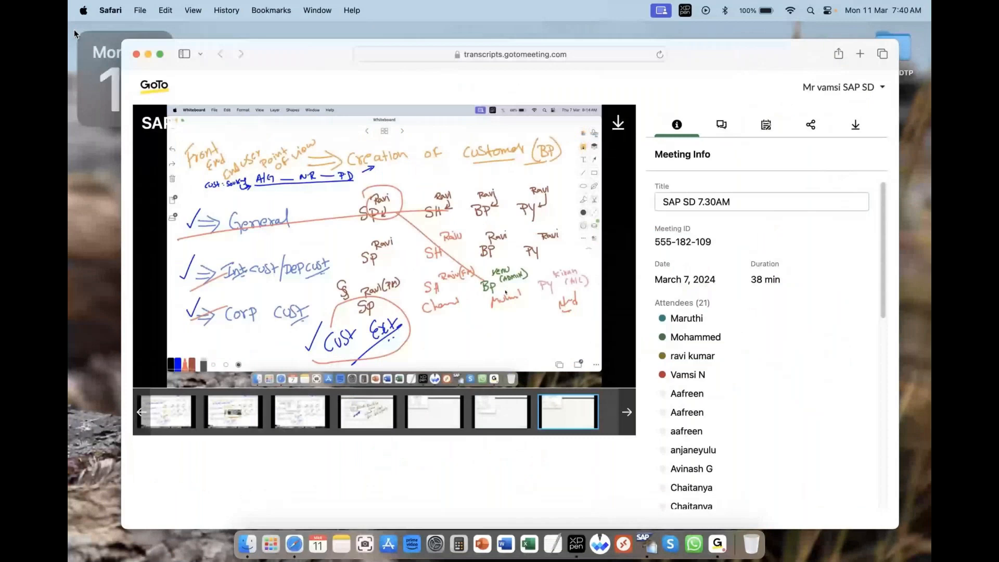
{"action": "key", "text": "super+q"}
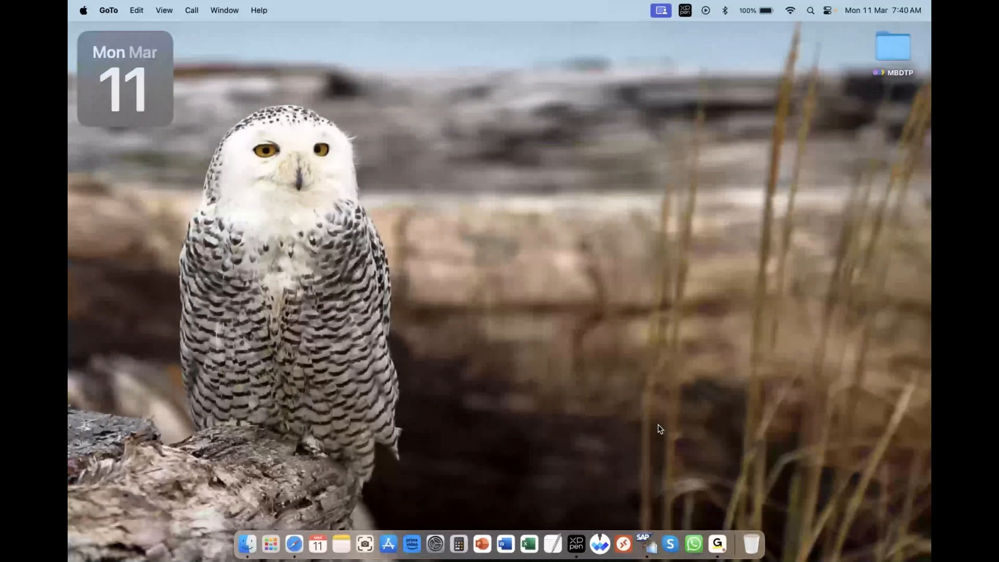
{"action": "right_click", "coordinate": [294, 544]}
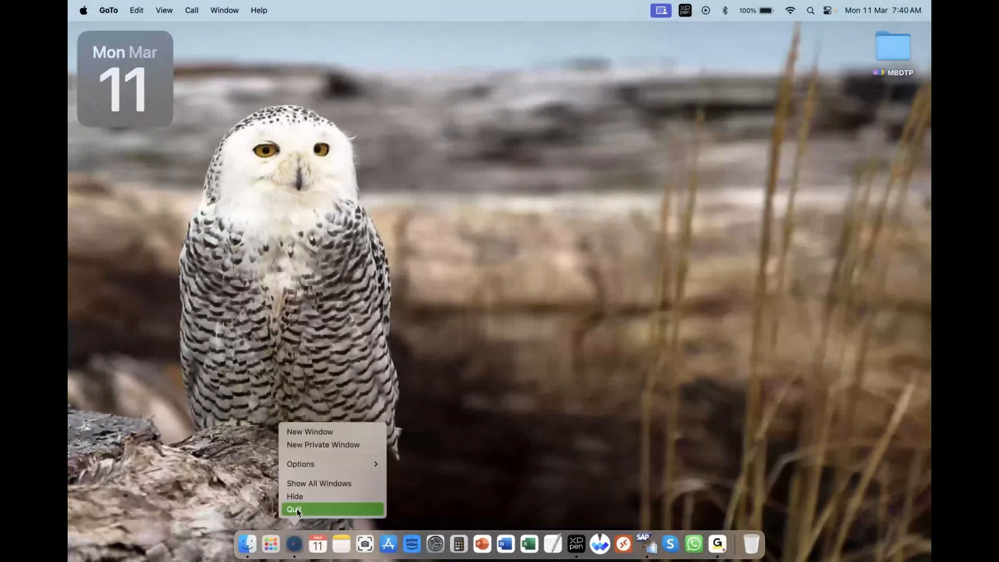
{"action": "left_click", "coordinate": [296, 509]}
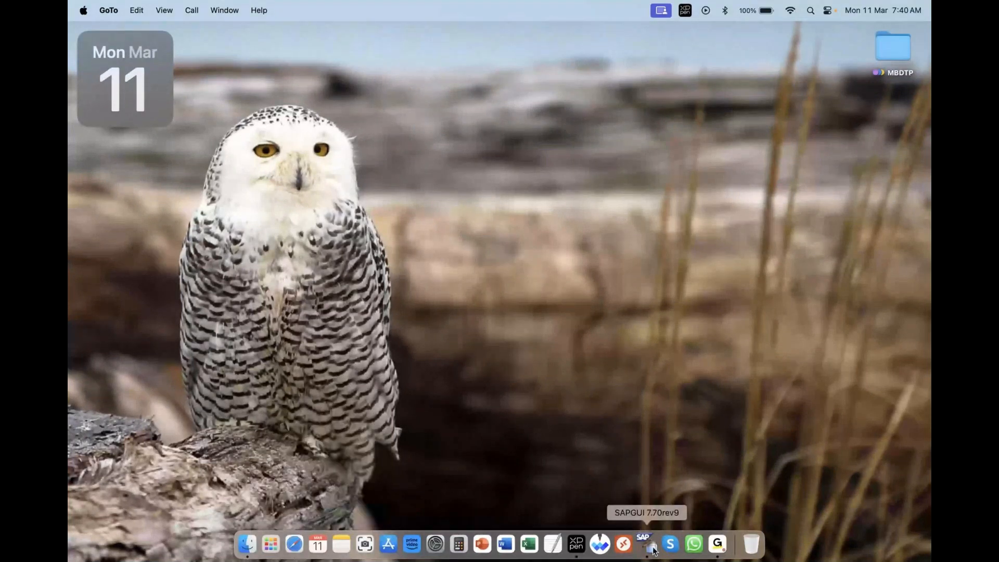
Restart SAPGUI and open the logon screen of the NSP system
{"action": "left_click", "coordinate": [653, 550]}
{"action": "right_click", "coordinate": [652, 550]}
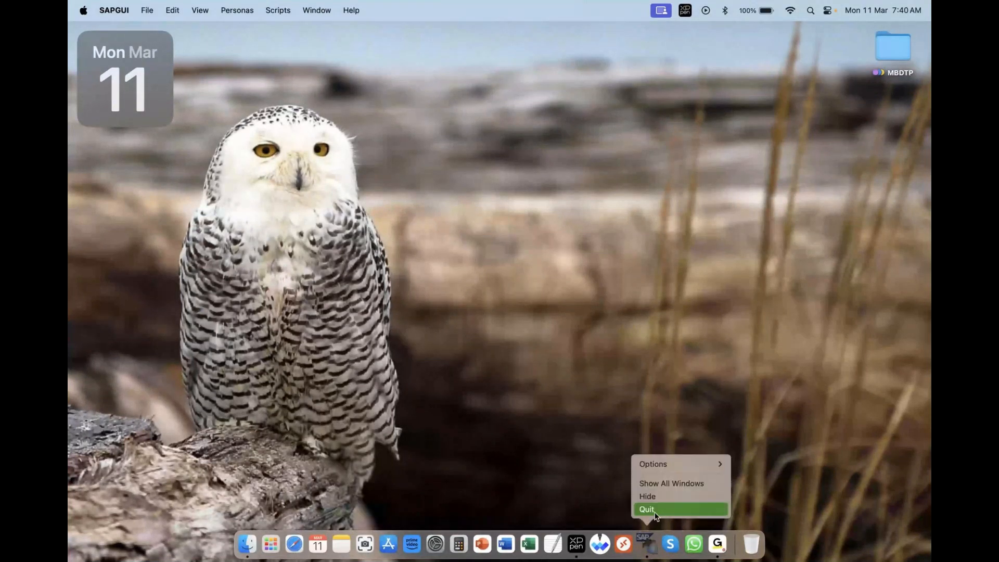
{"action": "left_click", "coordinate": [655, 510]}
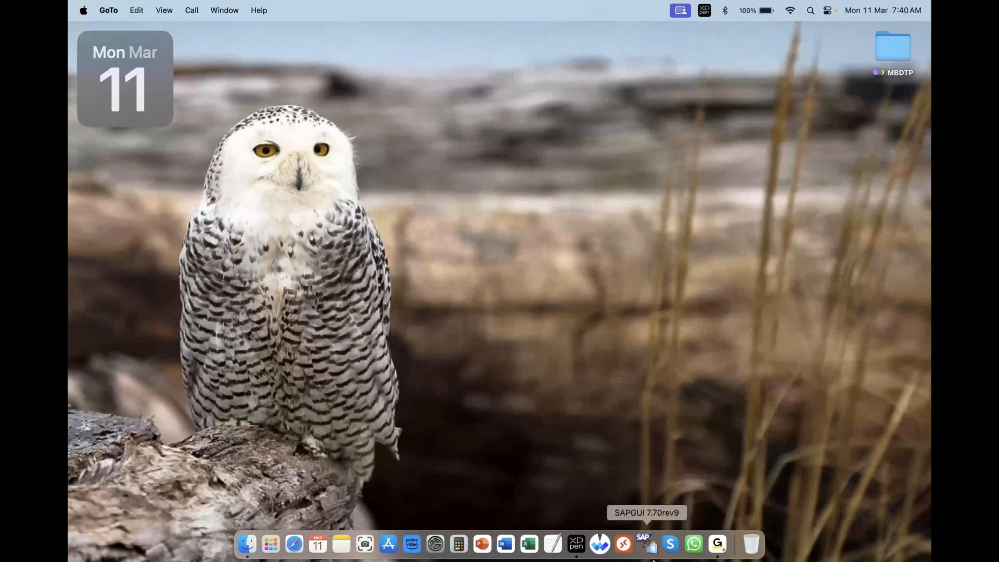
{"action": "left_click", "coordinate": [653, 559]}
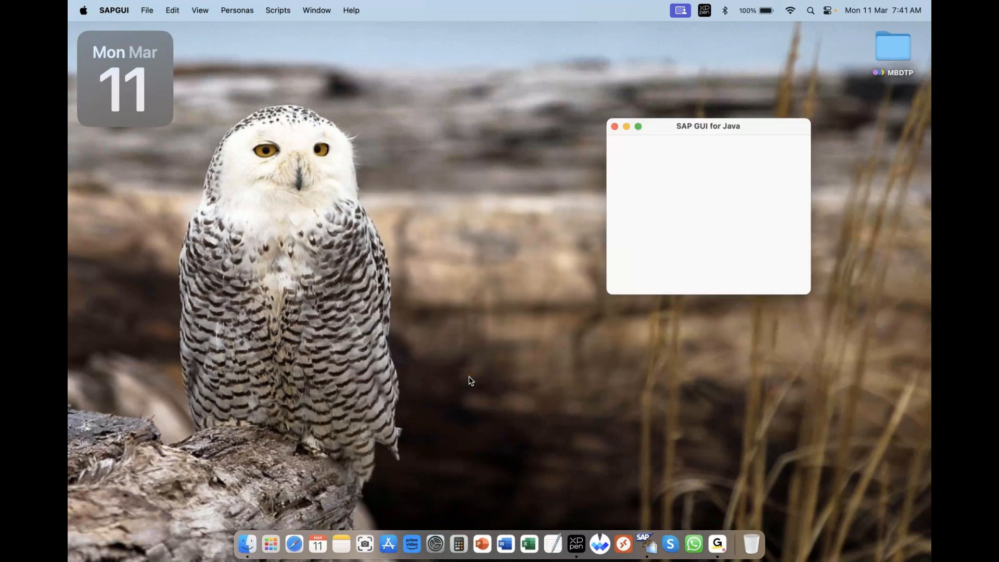
{"action": "key", "text": "Return"}
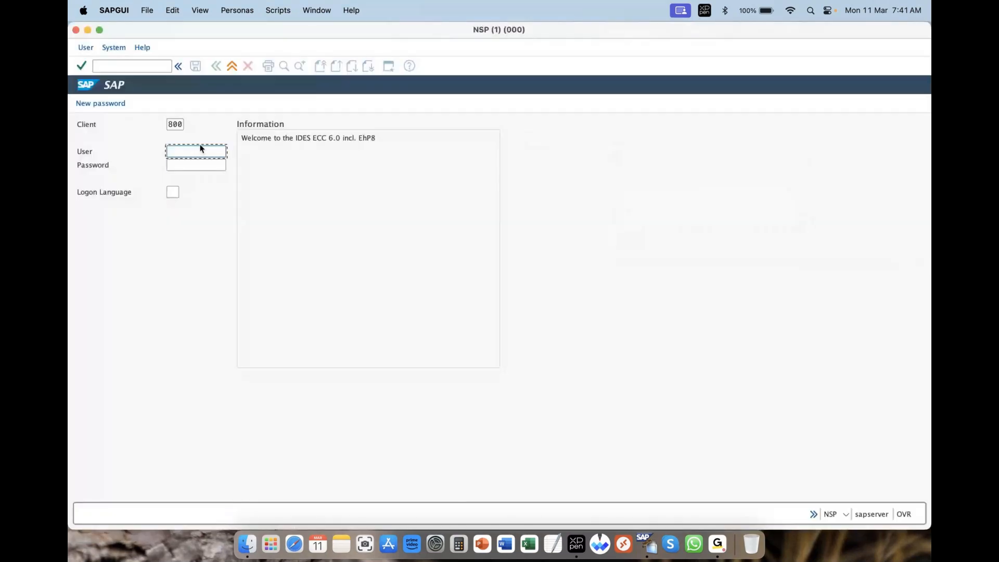
Log on as user sapsd2 with the account password and make the SAP window full screen
{"action": "left_click", "coordinate": [201, 149]}
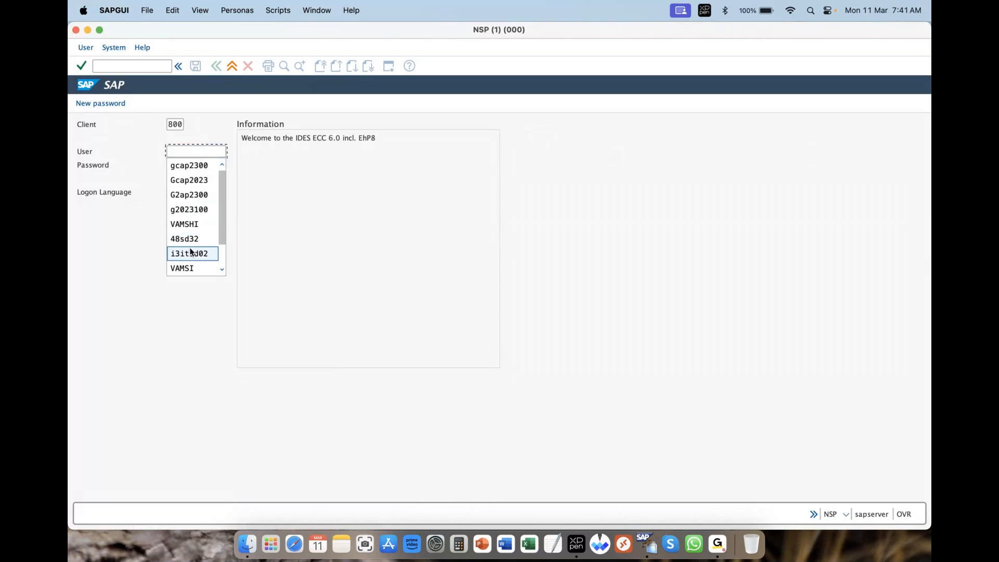
{"action": "left_click_drag", "start_coordinate": [220, 219], "coordinate": [221, 235]}
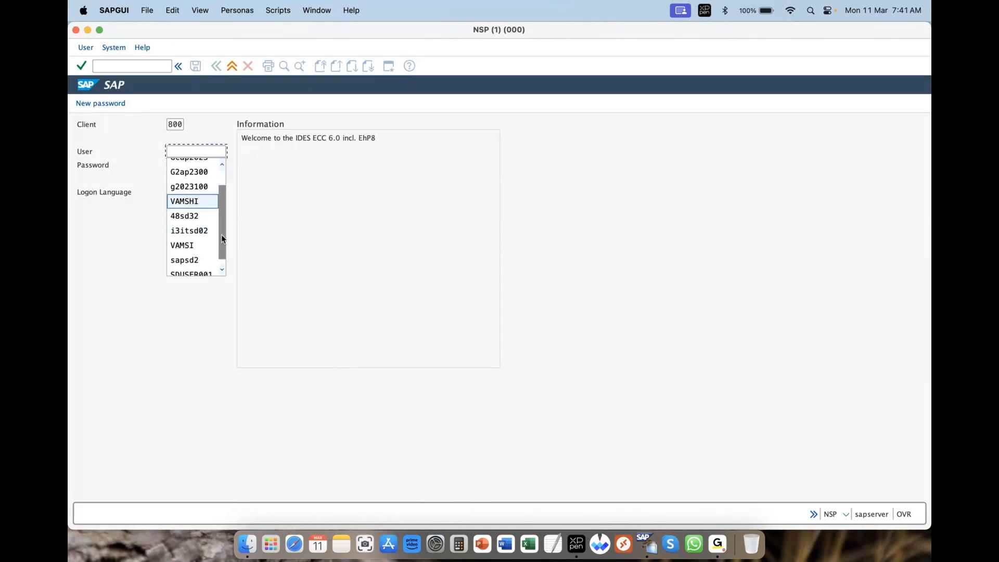
{"action": "left_click", "coordinate": [185, 260]}
{"action": "left_click", "coordinate": [188, 165]}
{"action": "type", "text": "***"}
{"action": "type", "text": "****"}
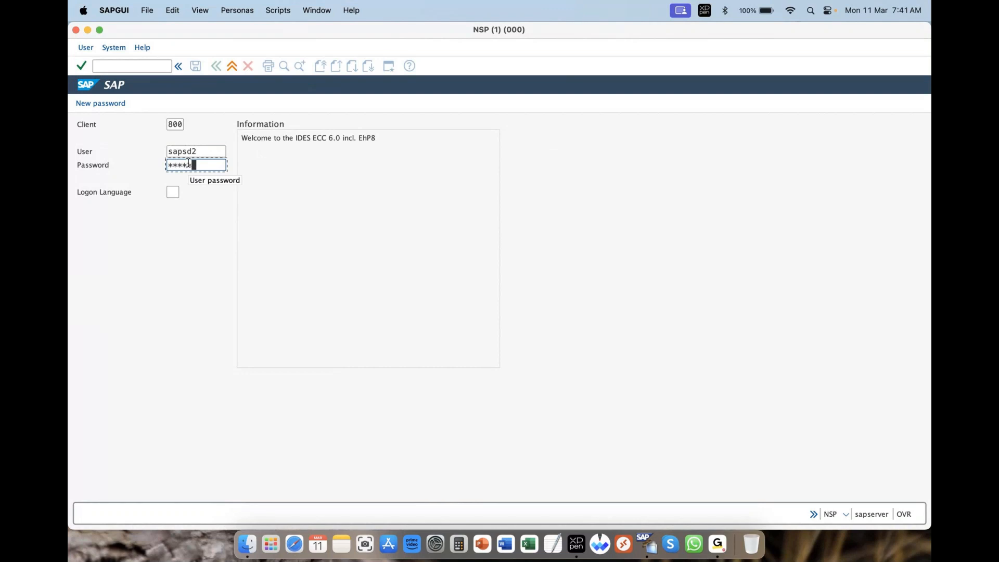
{"action": "key", "text": "Return"}
{"action": "left_click", "coordinate": [99, 30]}
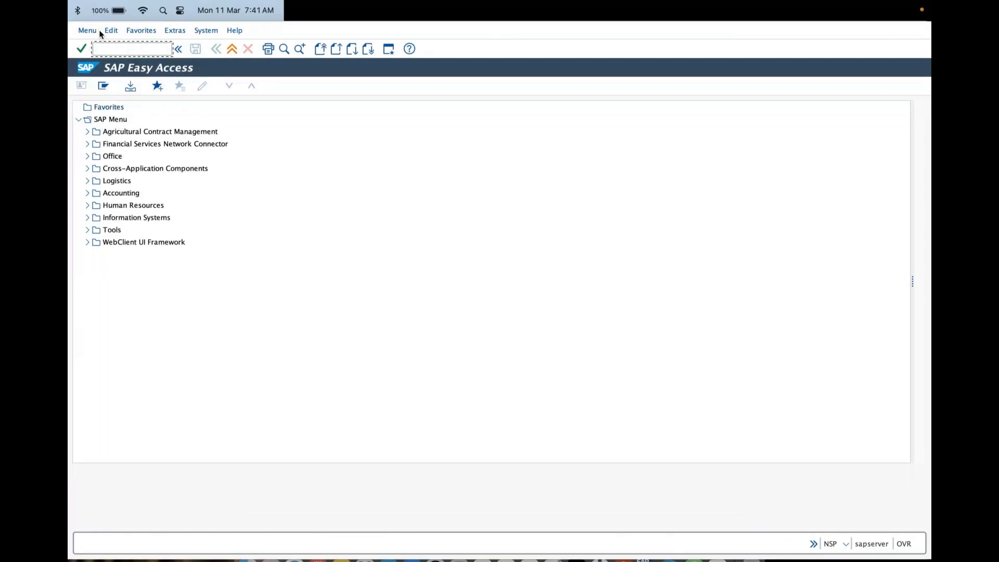
Start transaction xd01 to create a customer
{"action": "type", "text": "xd0"}
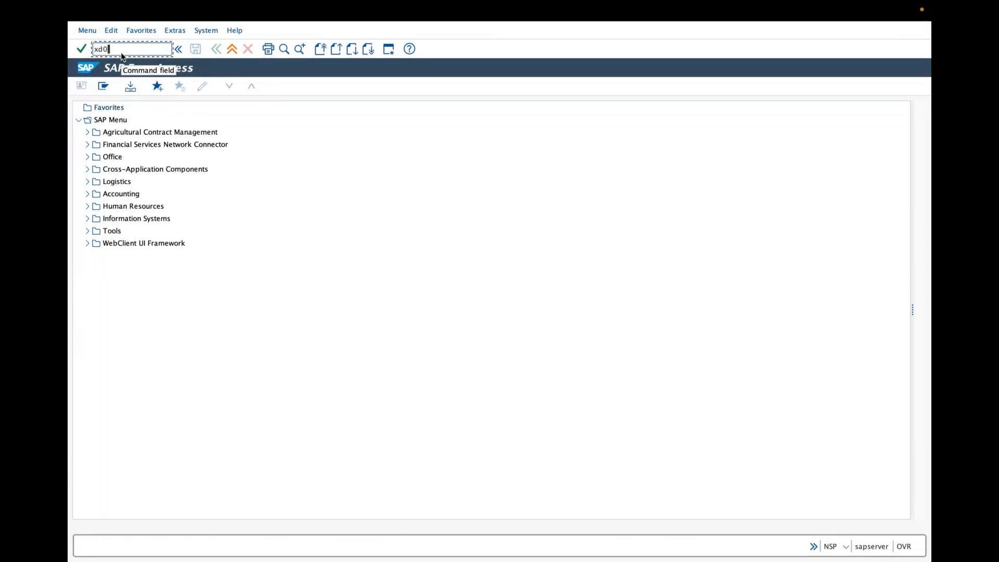
{"action": "type", "text": "1"}
{"action": "key", "text": "Return"}
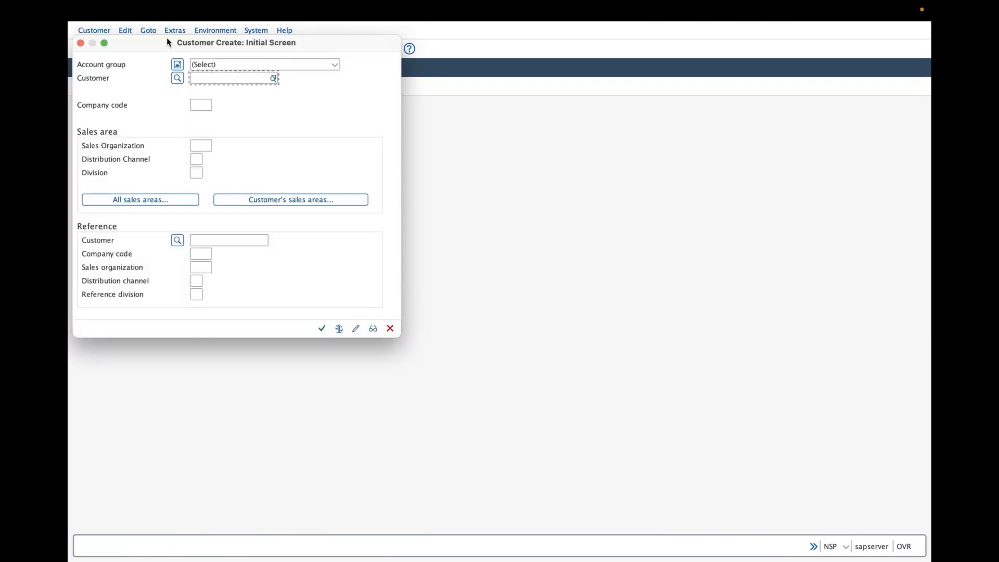
Set the new customer's account group to GRASIM bill TO PARTY
{"action": "left_click", "coordinate": [366, 140]}
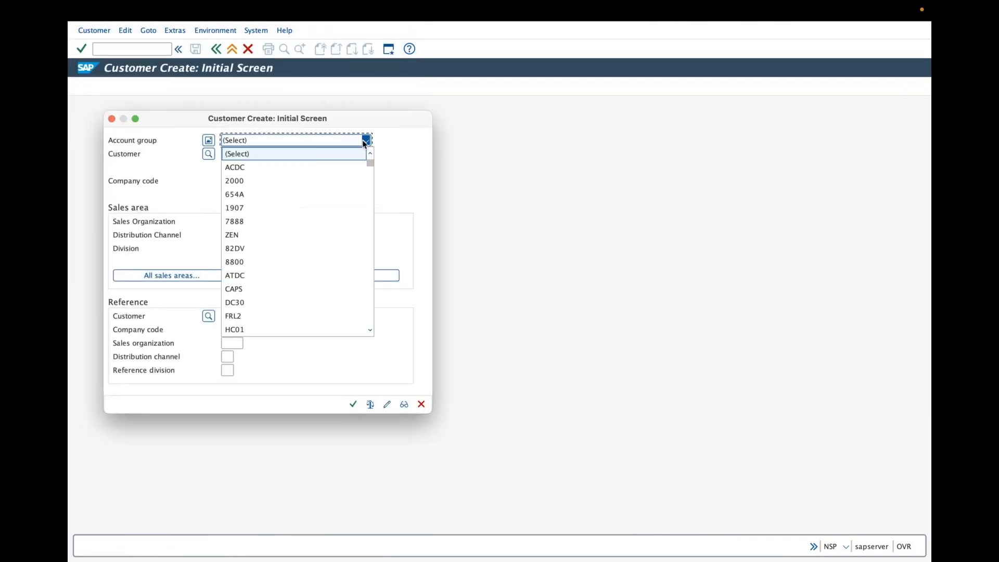
{"action": "key", "text": "g"}
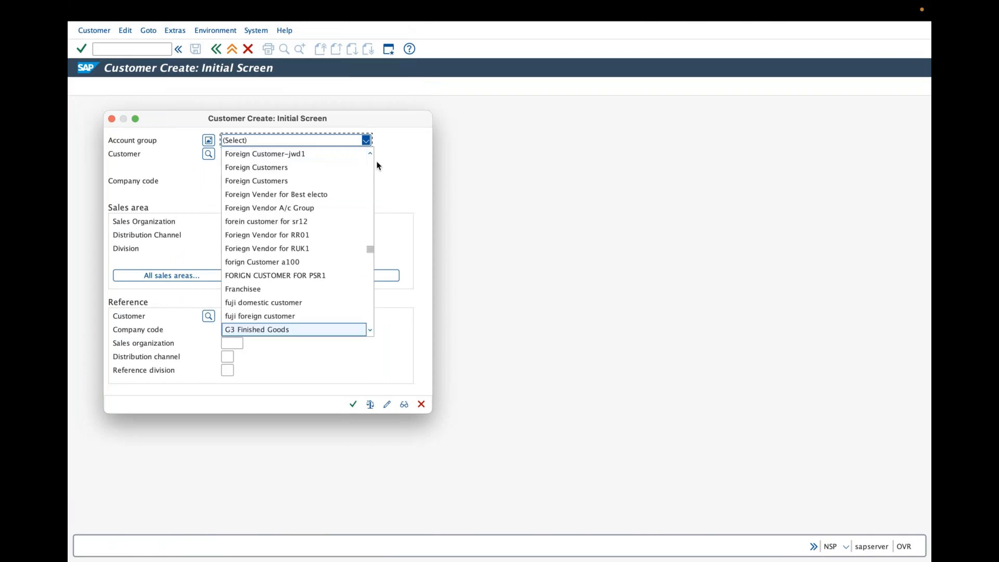
{"action": "left_click", "coordinate": [370, 330]}
{"action": "left_click", "coordinate": [370, 330]}
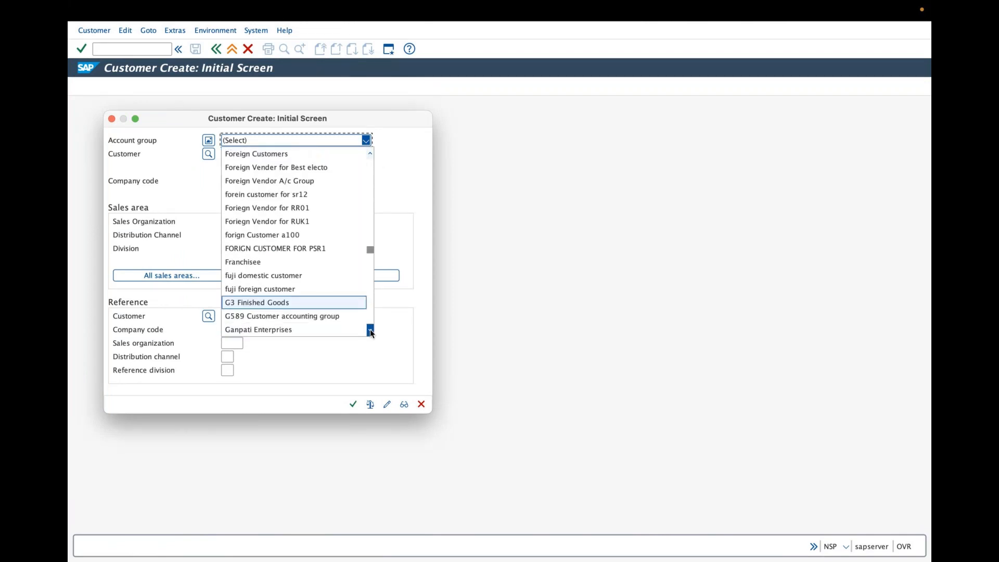
{"action": "left_click", "coordinate": [370, 330]}
{"action": "scroll", "coordinate": [370, 329], "scroll_direction": "down", "scroll_amount": 1}
{"action": "scroll", "coordinate": [370, 330], "scroll_direction": "down", "scroll_amount": 1}
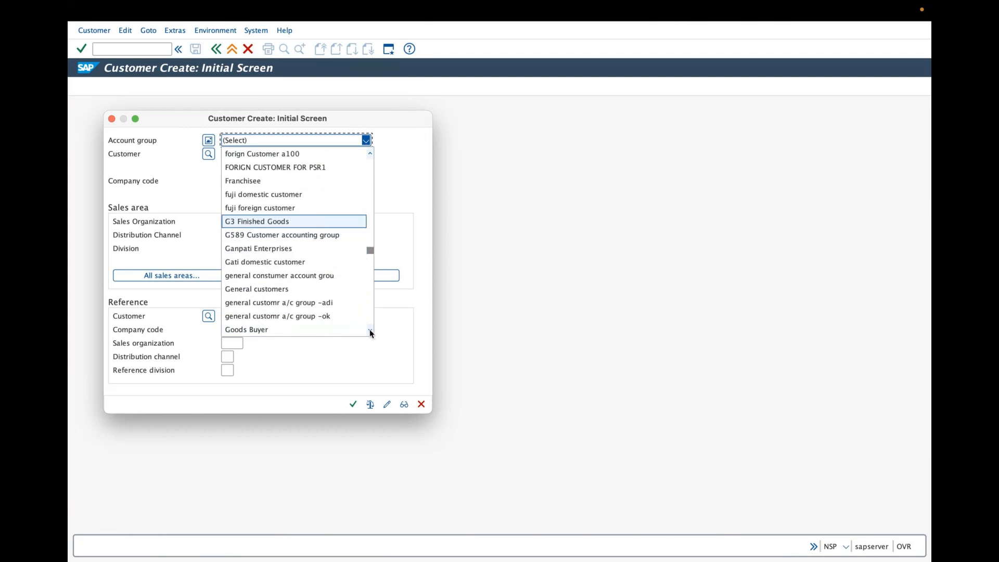
{"action": "left_click", "coordinate": [370, 330]}
{"action": "left_click", "coordinate": [370, 330]}
{"action": "left_click", "coordinate": [370, 330]}
{"action": "scroll", "coordinate": [370, 331], "scroll_direction": "down", "scroll_amount": 2}
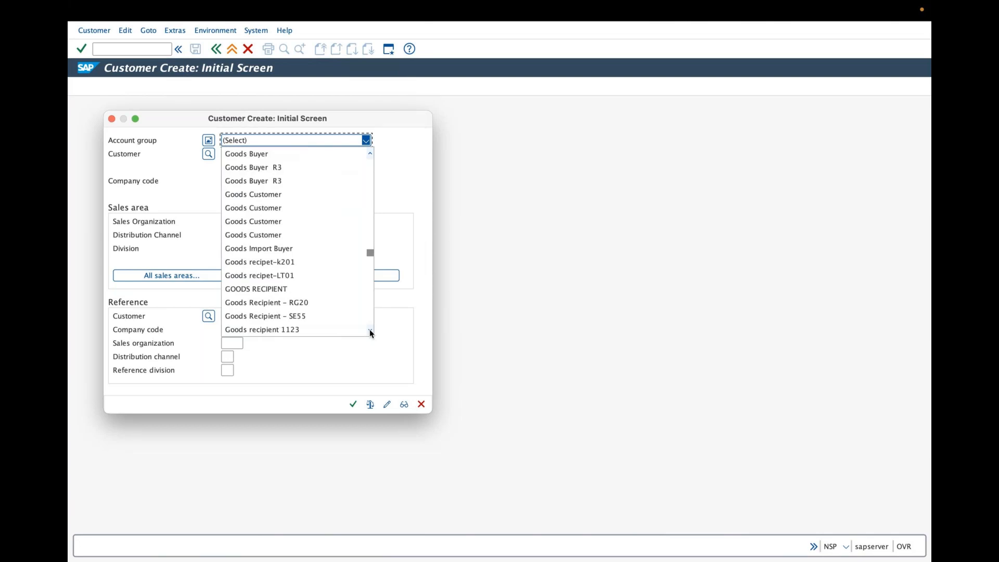
{"action": "key", "text": "XF86AudioLowerVolume"}
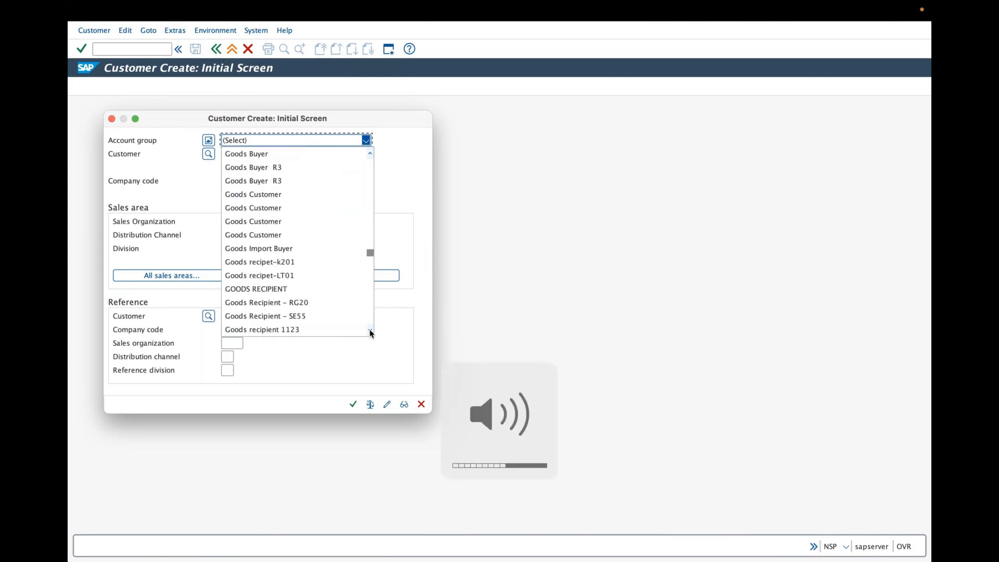
{"action": "scroll", "coordinate": [370, 332], "scroll_direction": "down", "scroll_amount": 3}
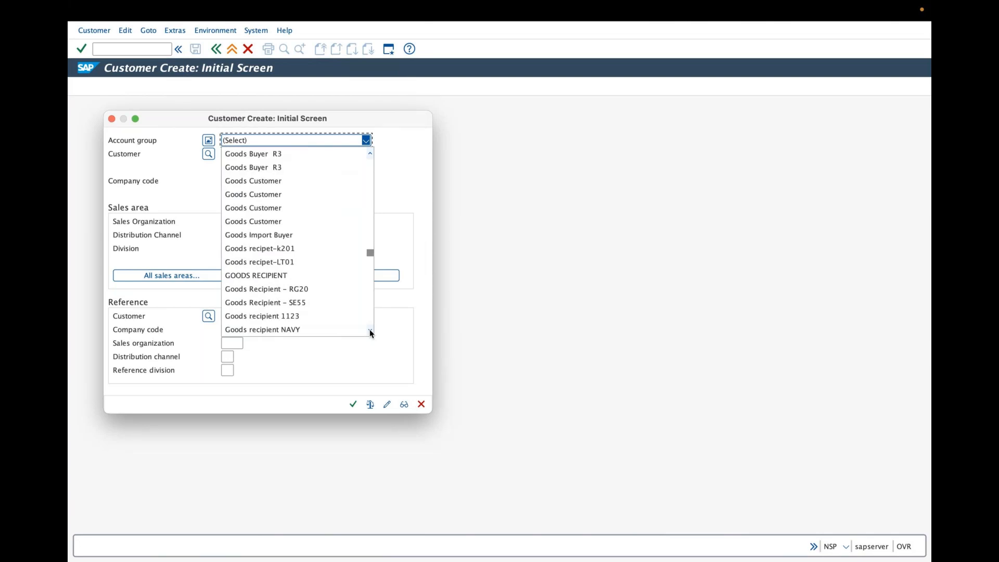
{"action": "scroll", "coordinate": [369, 331], "scroll_direction": "down", "scroll_amount": 6}
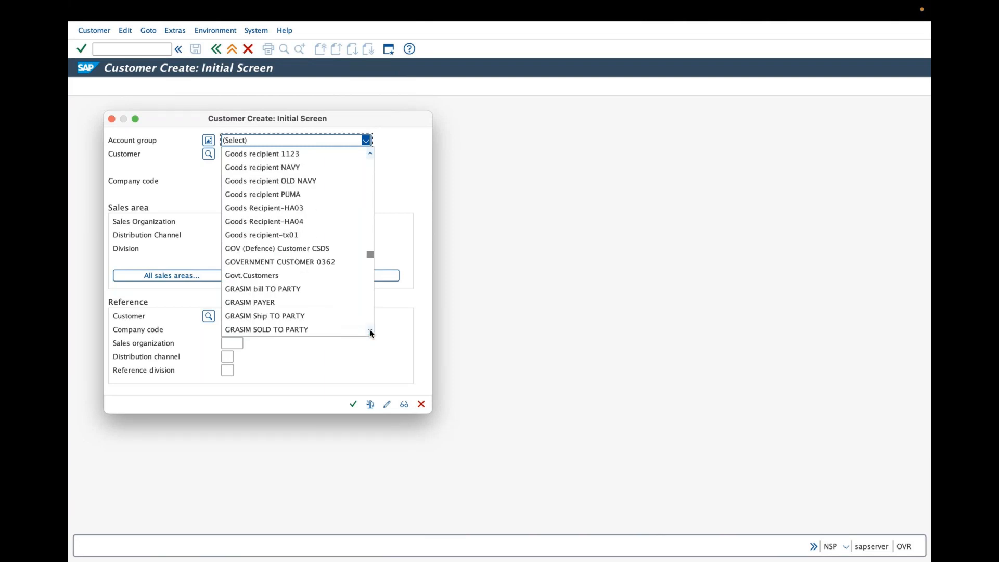
{"action": "scroll", "coordinate": [370, 331], "scroll_direction": "down", "scroll_amount": 1}
{"action": "scroll", "coordinate": [370, 331], "scroll_direction": "down", "scroll_amount": 1}
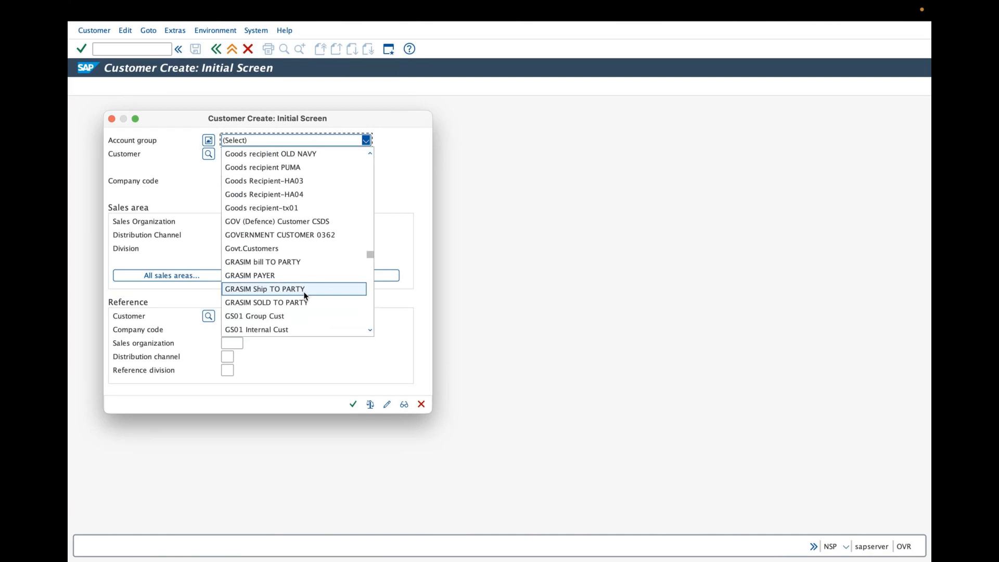
{"action": "left_click", "coordinate": [265, 263]}
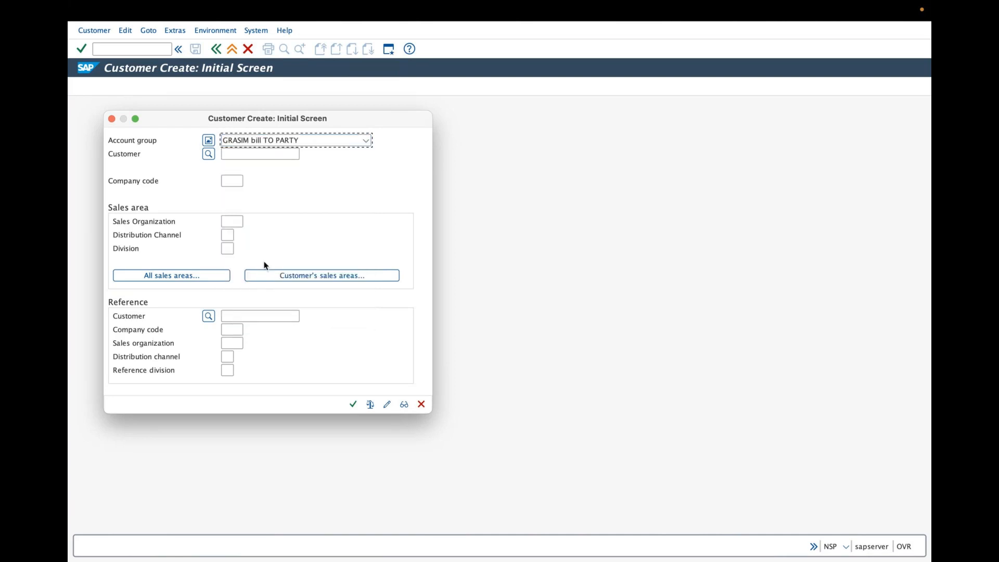
Set company code GRAI and the sales area to sales organization GRAS, distribution channel GF and division 2G
{"action": "left_click", "coordinate": [232, 182]}
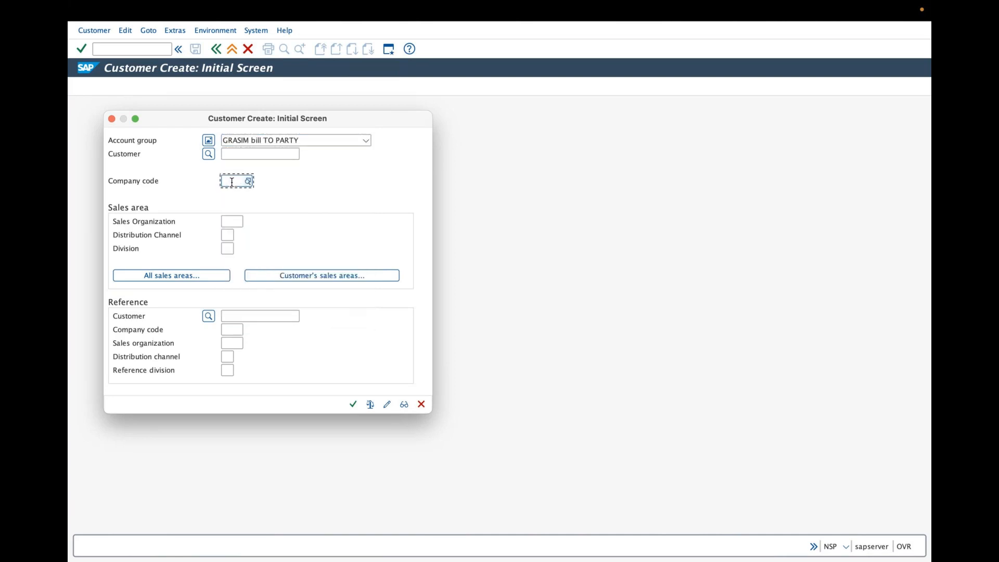
{"action": "left_click", "coordinate": [237, 223]}
{"action": "left_click", "coordinate": [218, 276]}
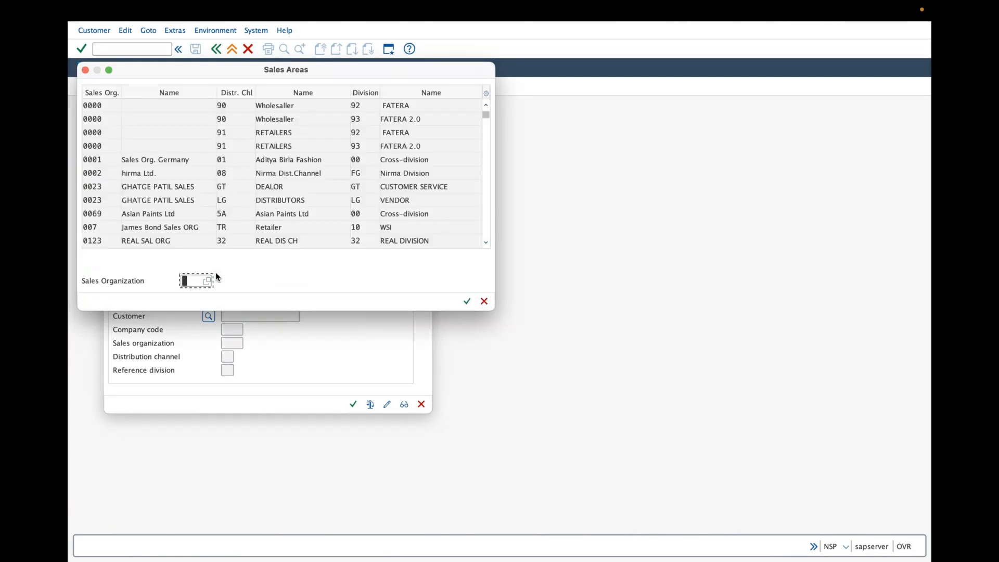
{"action": "type", "text": "gras"}
{"action": "key", "text": "Return"}
{"action": "double_click", "coordinate": [316, 109]}
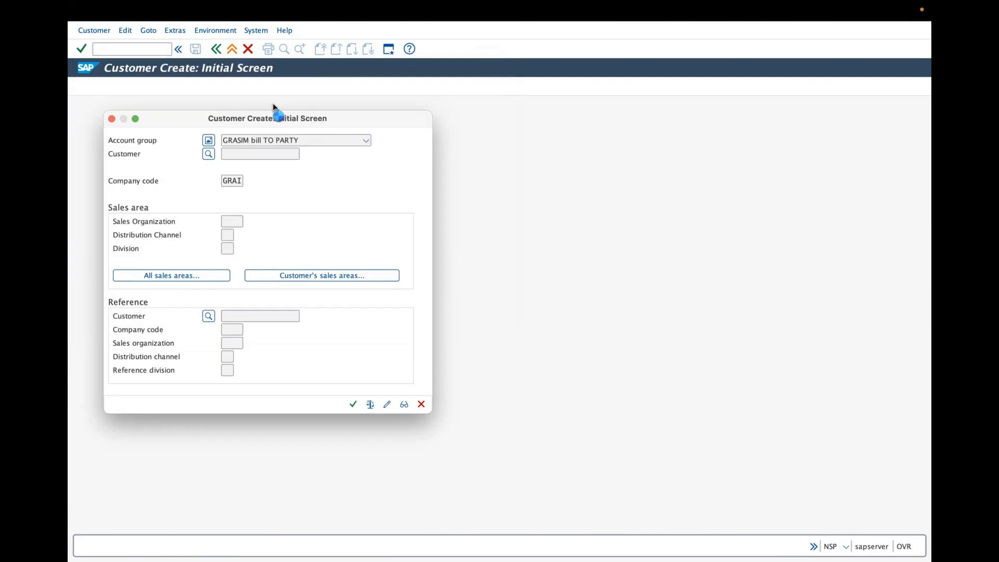
Mark the sales organization entry with a freehand red annotation stroke and clear the stroke again
{"action": "key", "text": "ctrl+a"}
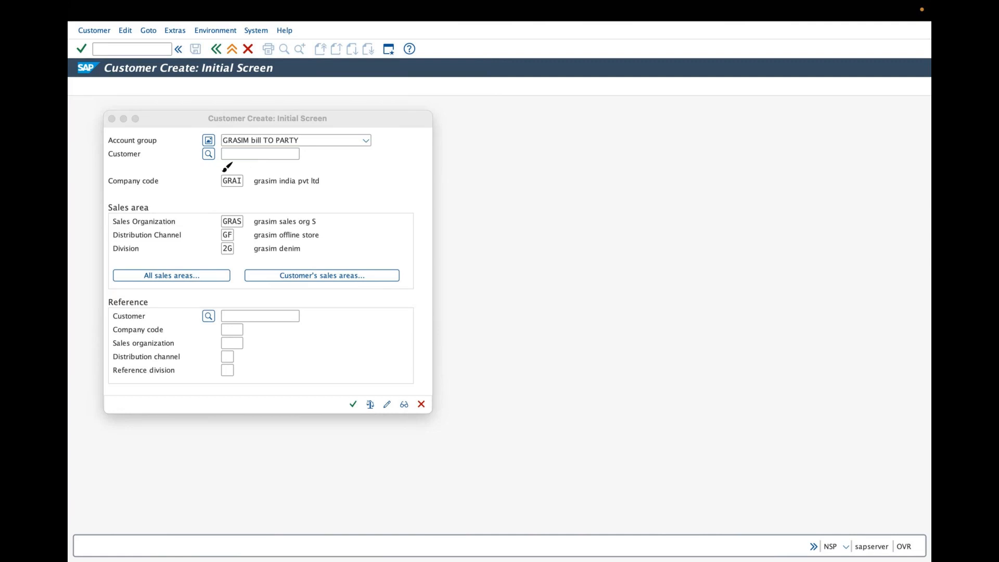
{"action": "mouse_move", "coordinate": [223, 223]}
{"action": "left_mouse_down"}
{"action": "mouse_move", "coordinate": [338, 211]}
{"action": "mouse_move", "coordinate": [337, 227]}
{"action": "left_mouse_up"}
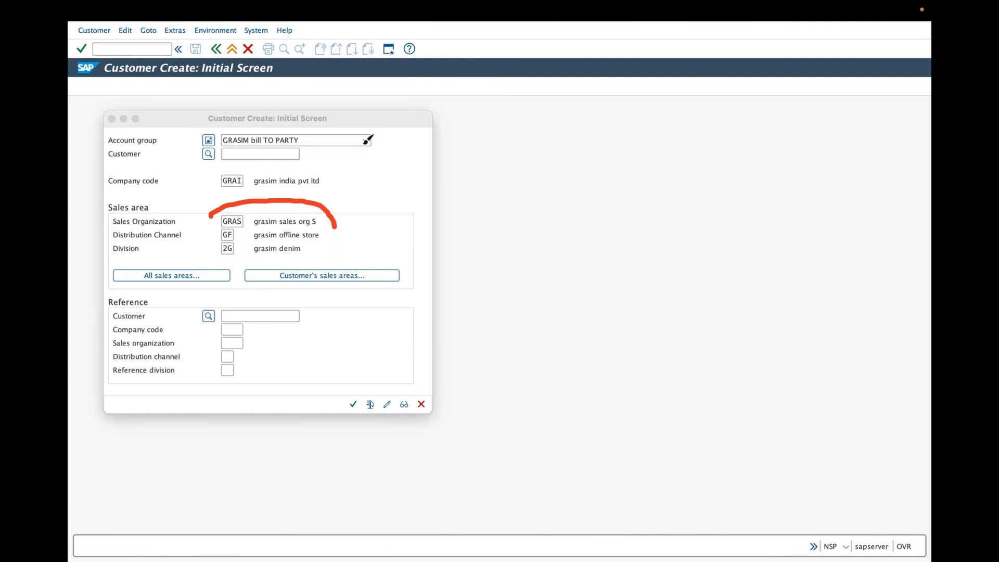
{"action": "left_click", "coordinate": [456, 52]}
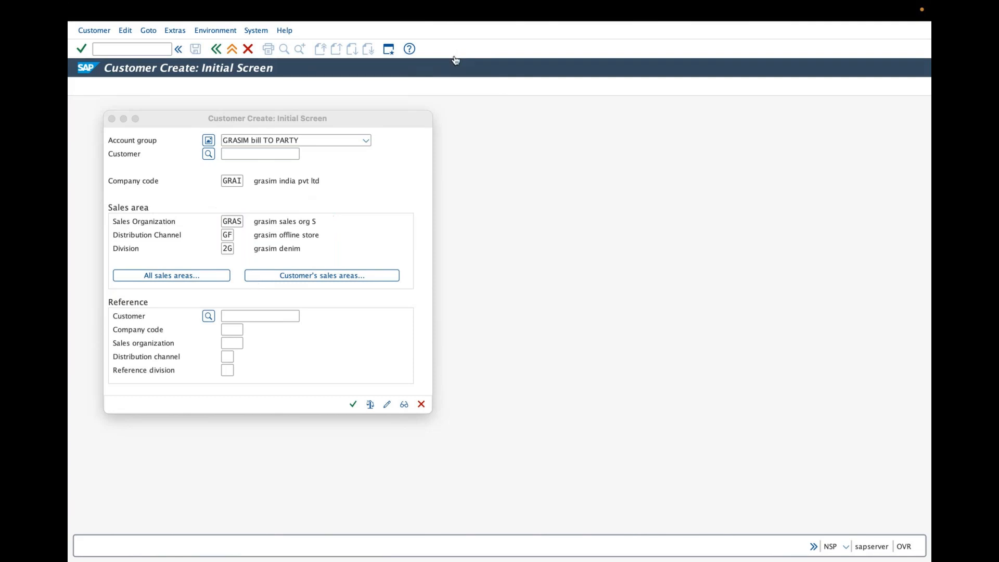
Continue to the new customer's general data and go to the empty name field
{"action": "left_click", "coordinate": [353, 404]}
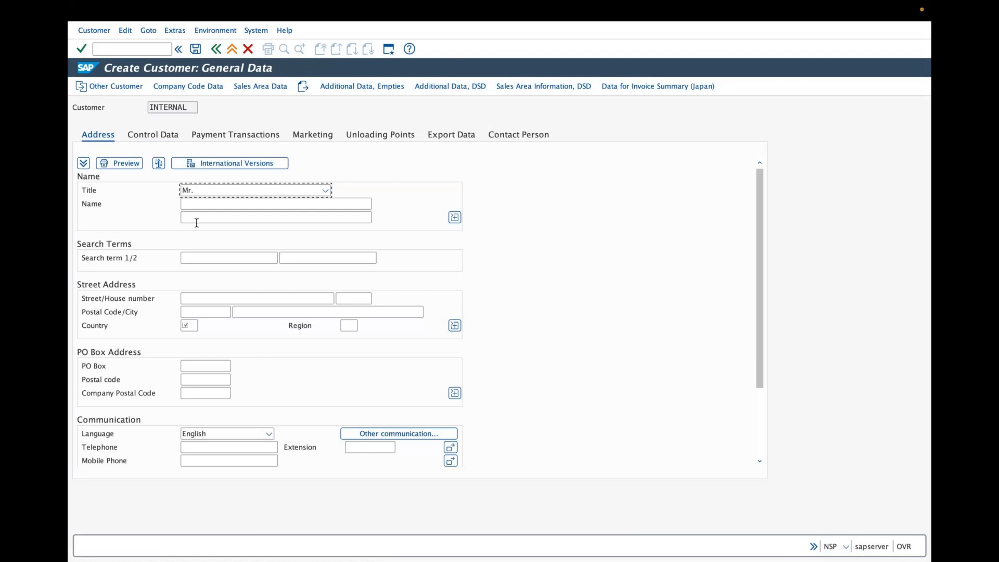
{"action": "left_click", "coordinate": [183, 203]}
Switch to Whiteboard and review page 6 on the creation of customers to see who acts as bill-to party
{"action": "mouse_move", "coordinate": [663, 545]}
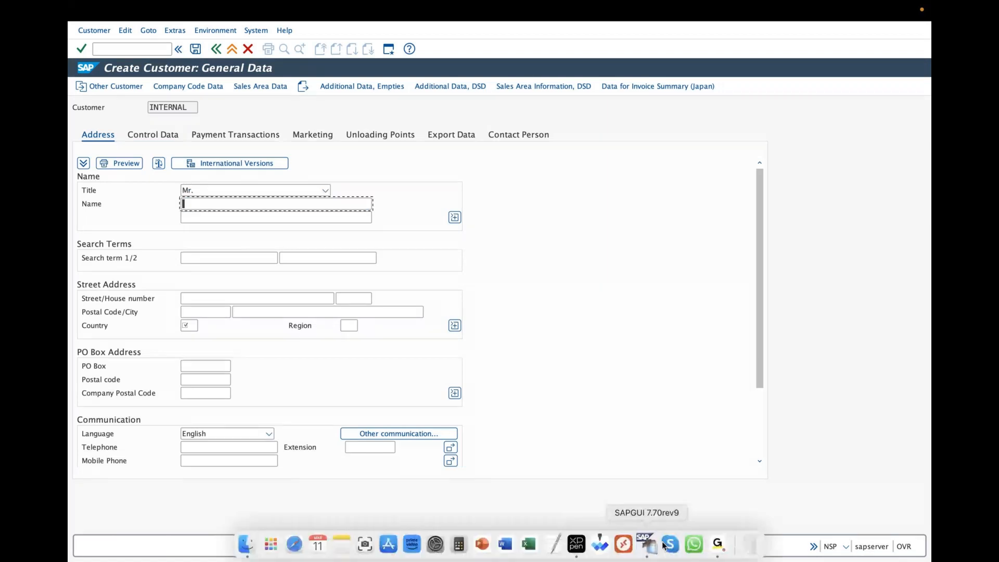
{"action": "left_click", "coordinate": [600, 546]}
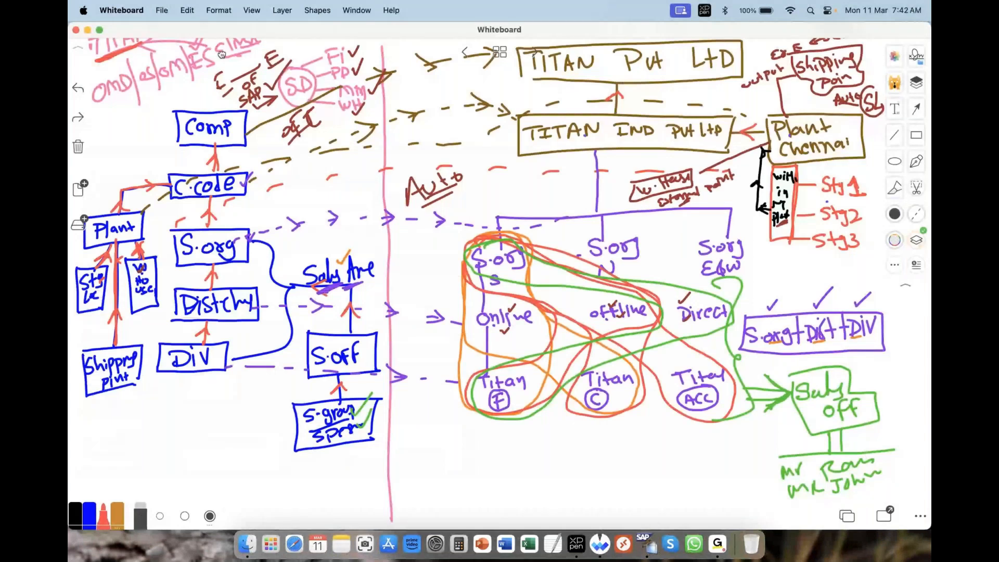
{"action": "left_click", "coordinate": [536, 52]}
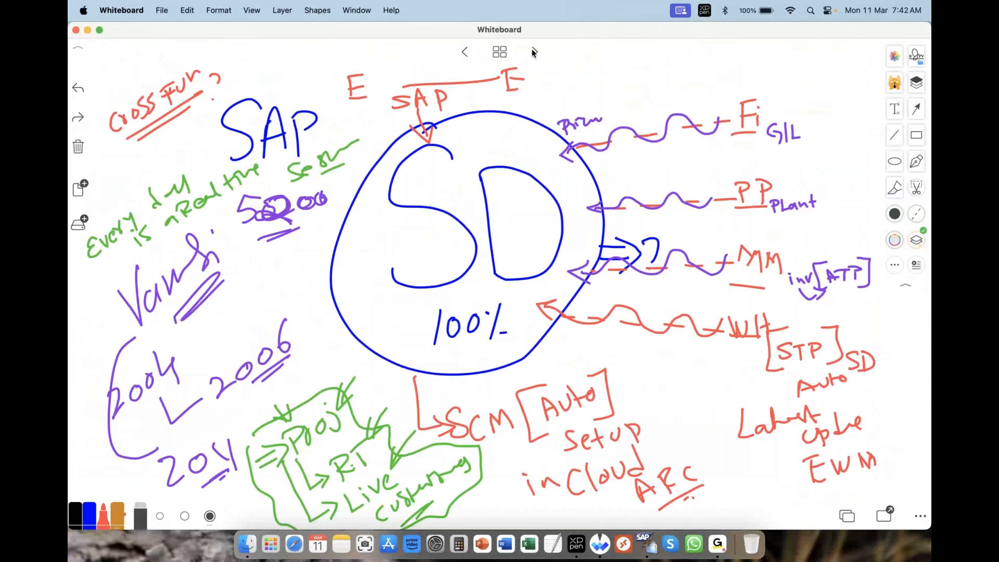
{"action": "left_click", "coordinate": [533, 52]}
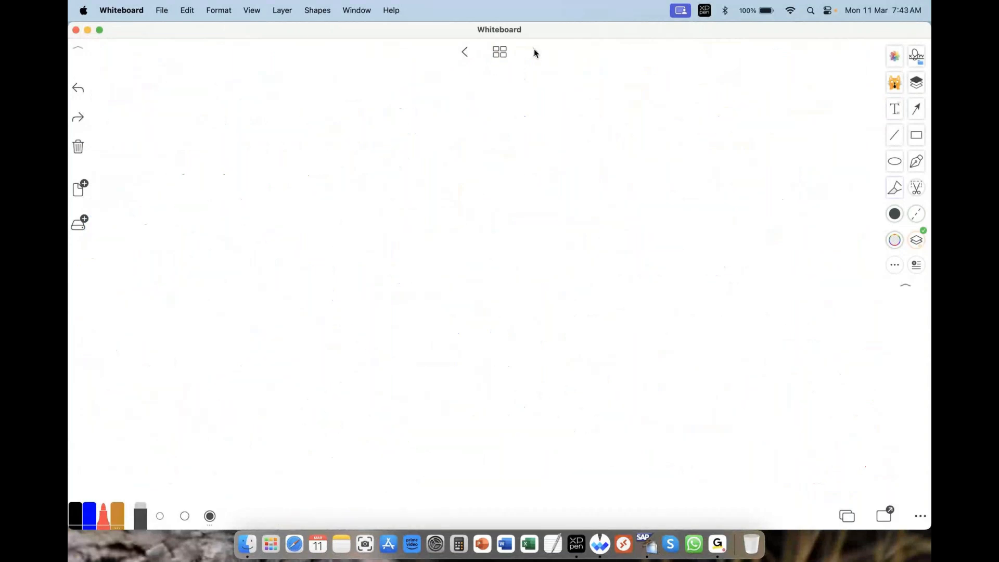
{"action": "left_click", "coordinate": [500, 52]}
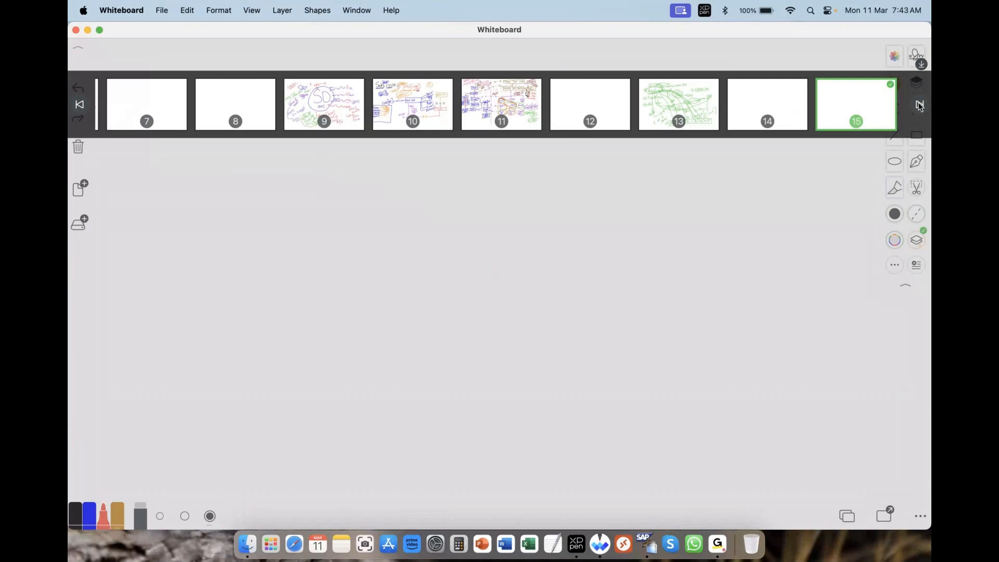
{"action": "left_click", "coordinate": [80, 105]}
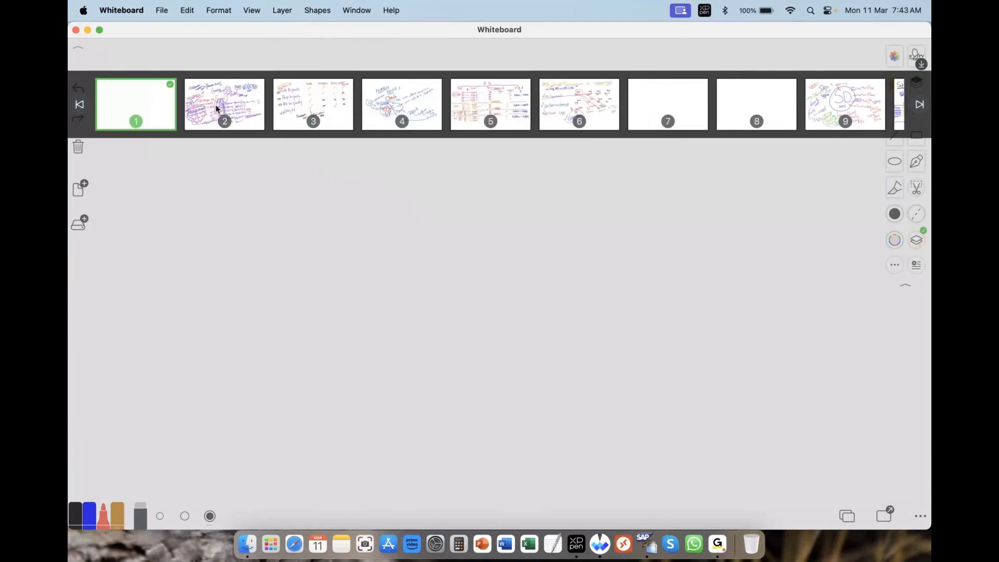
{"action": "left_click", "coordinate": [593, 107]}
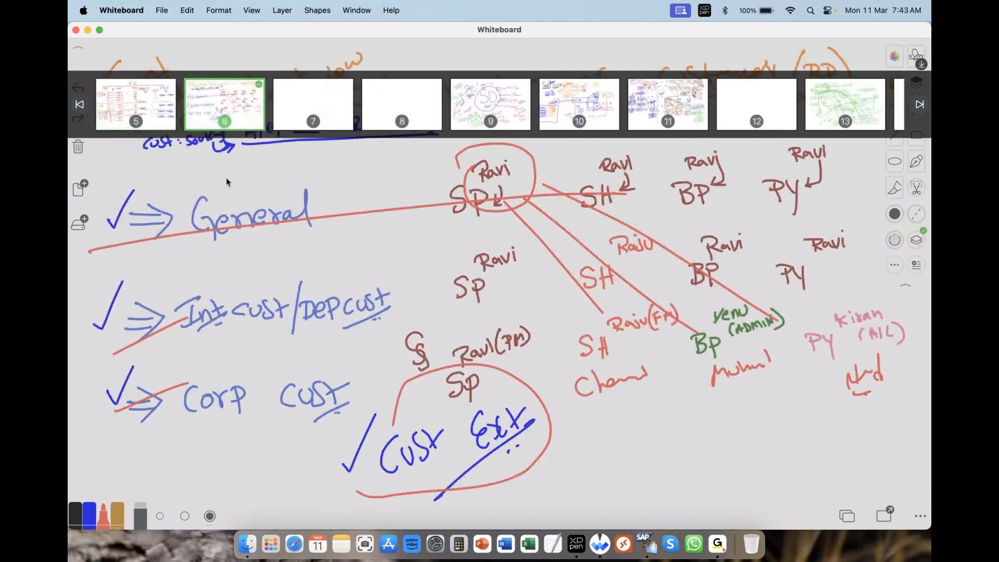
{"action": "left_click", "coordinate": [256, 55]}
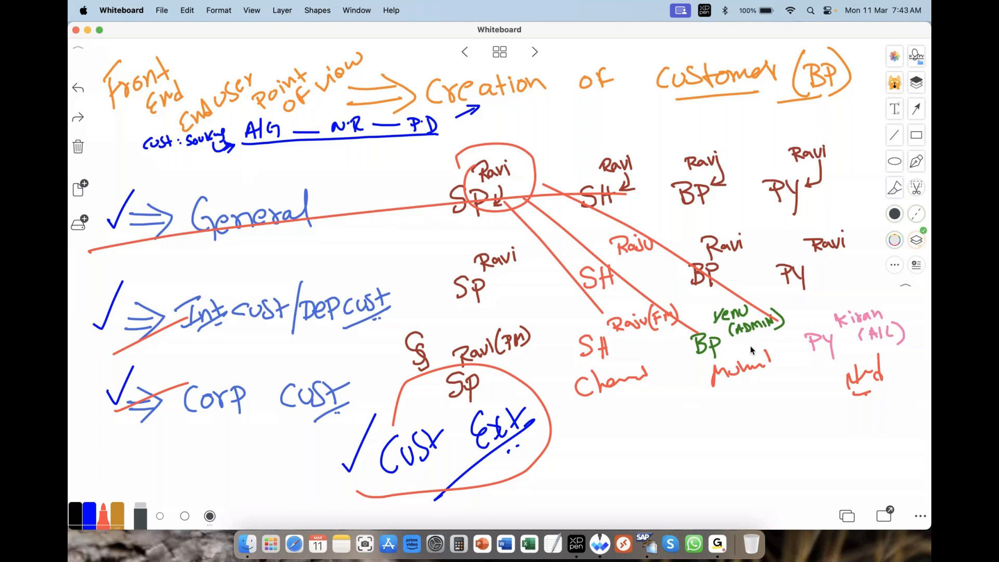
Switch back to the SAP customer creation screen and enter the bill-to party's name
{"action": "left_click", "coordinate": [88, 29]}
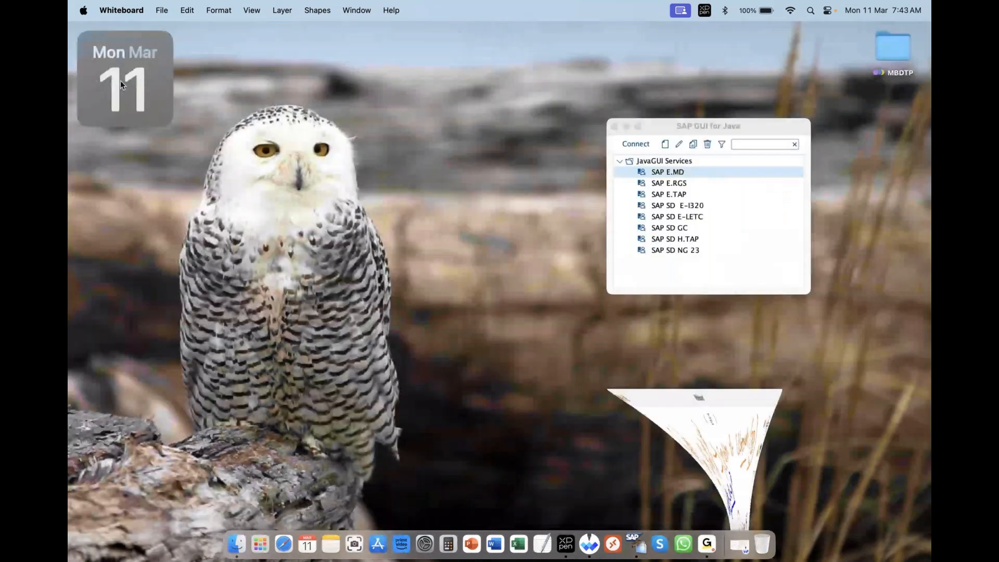
{"action": "right_click", "coordinate": [635, 544]}
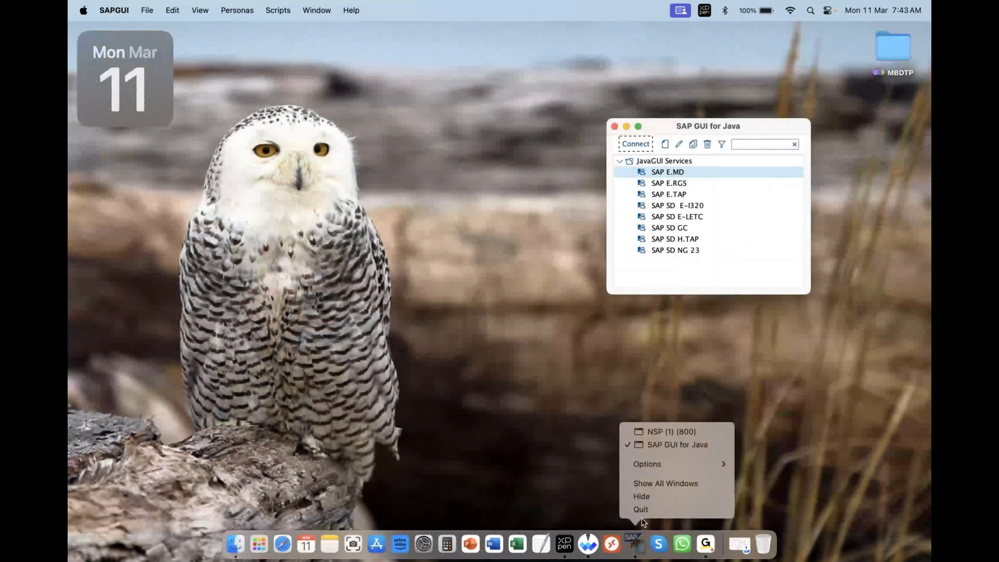
{"action": "left_click", "coordinate": [650, 446]}
{"action": "key", "text": "ctrl+Right"}
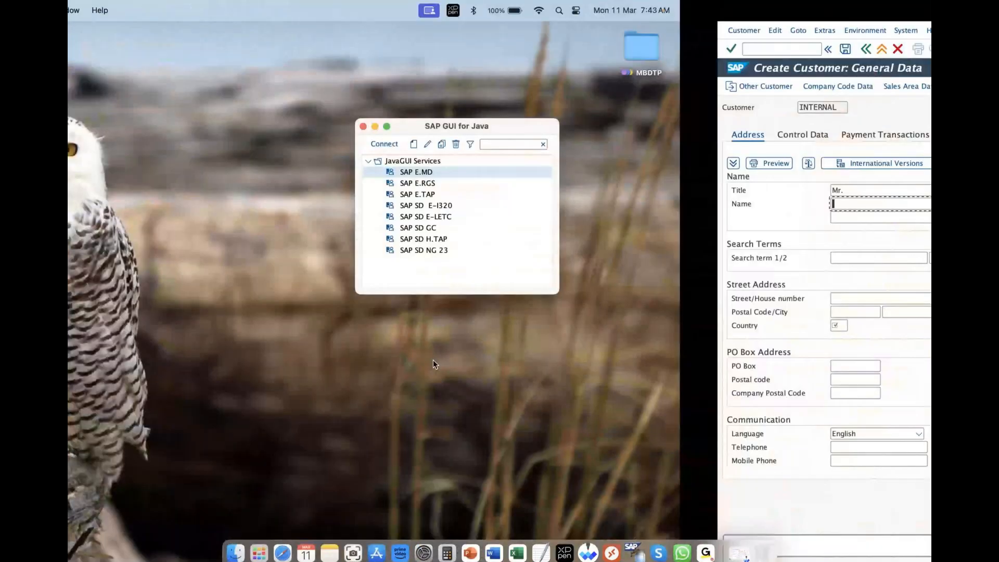
{"action": "type", "text": "venu.k"}
{"action": "key", "text": "Tab"}
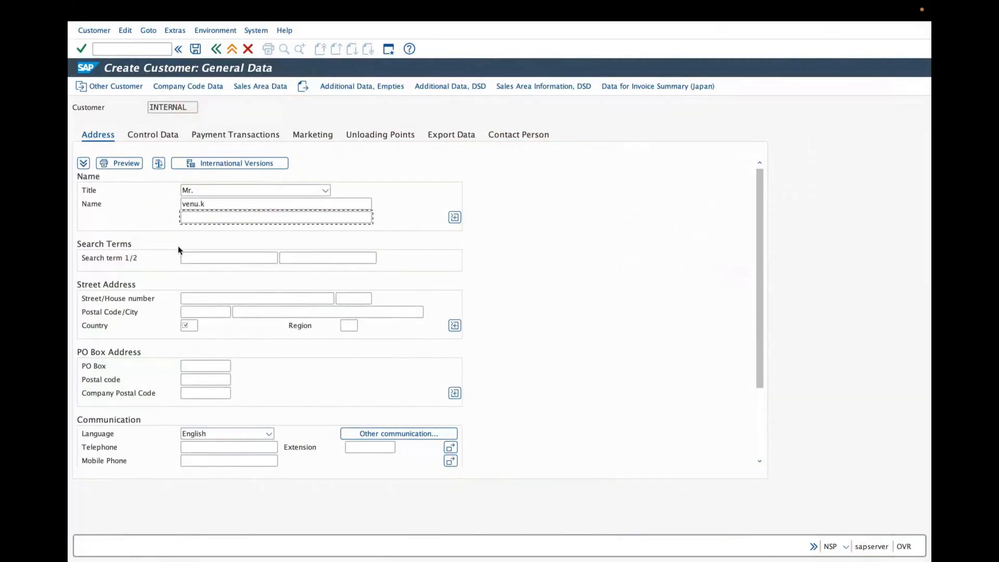
Set the customer's two search terms to grm and grasim
{"action": "left_click", "coordinate": [194, 261]}
{"action": "left_click", "coordinate": [194, 261]}
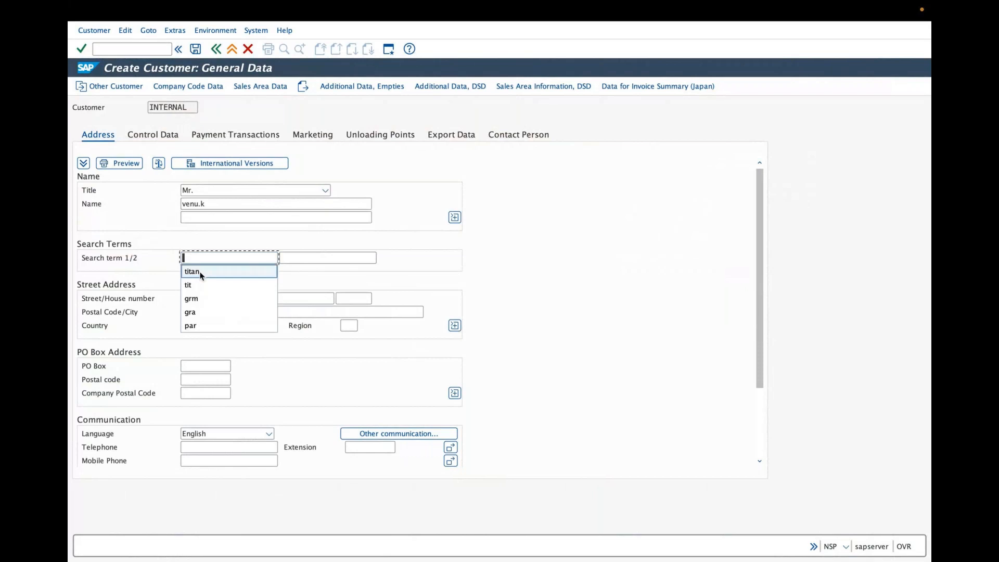
{"action": "left_click", "coordinate": [200, 299]}
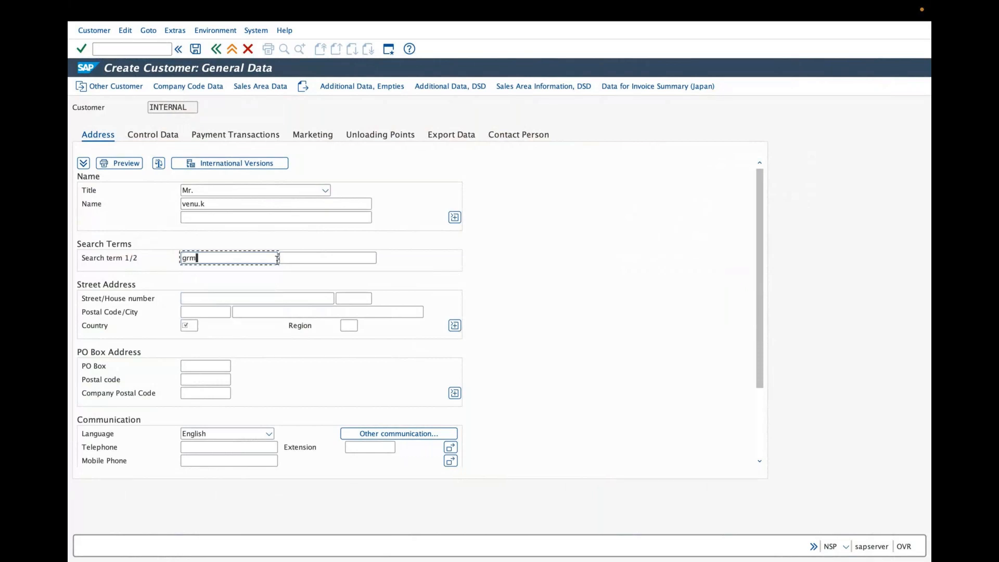
{"action": "left_click", "coordinate": [281, 258]}
{"action": "left_click", "coordinate": [294, 284]}
Fill in the customer's street and postal code in the street address
{"action": "left_click", "coordinate": [199, 298]}
{"action": "type", "text": "street no 45"}
{"action": "key", "text": "Tab"}
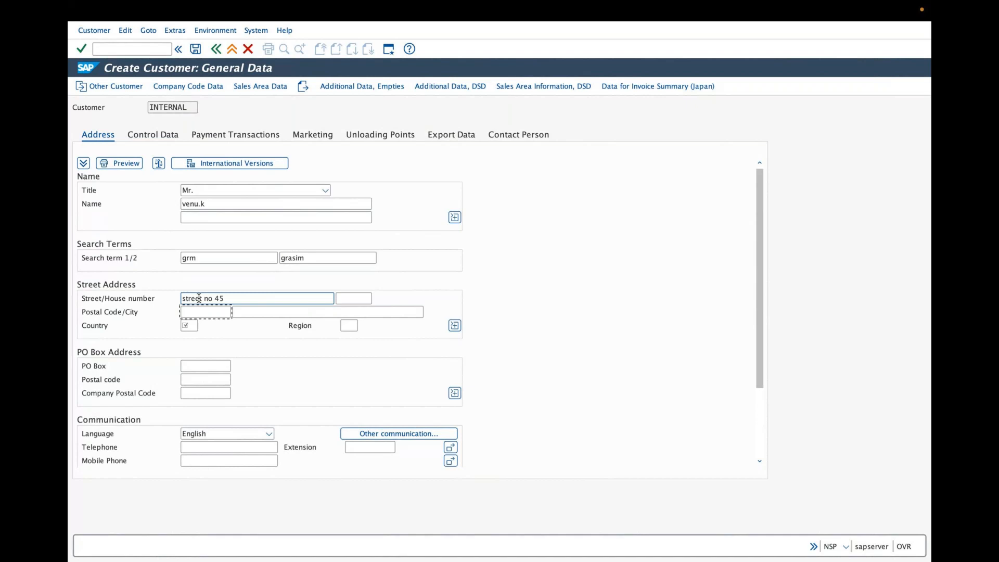
{"action": "type", "text": "5"}
{"action": "key", "text": "Down"}
{"action": "key", "text": "Tab"}
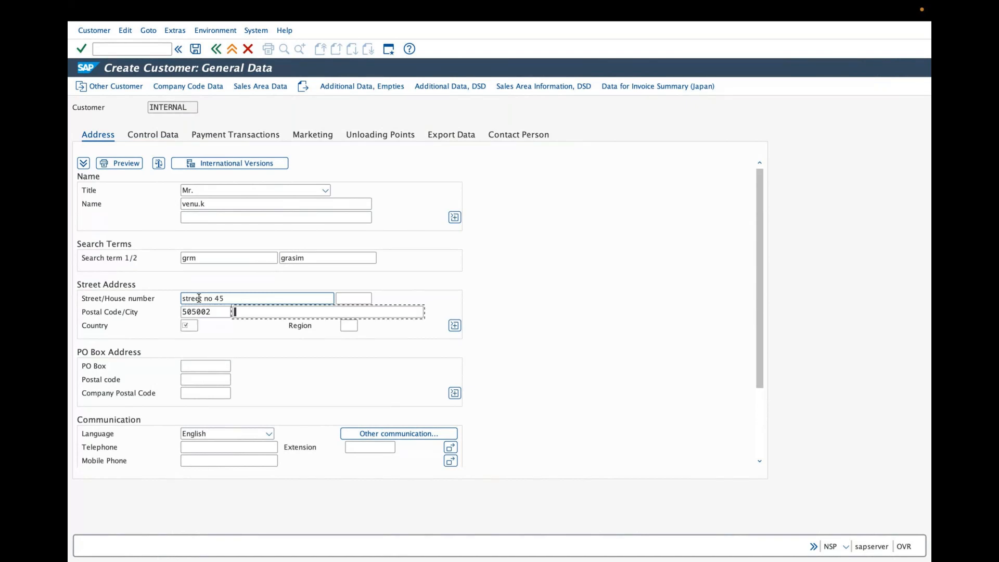
Fill in the customer's city, set country IN and region 34, and validate the address
{"action": "type", "text": "h"}
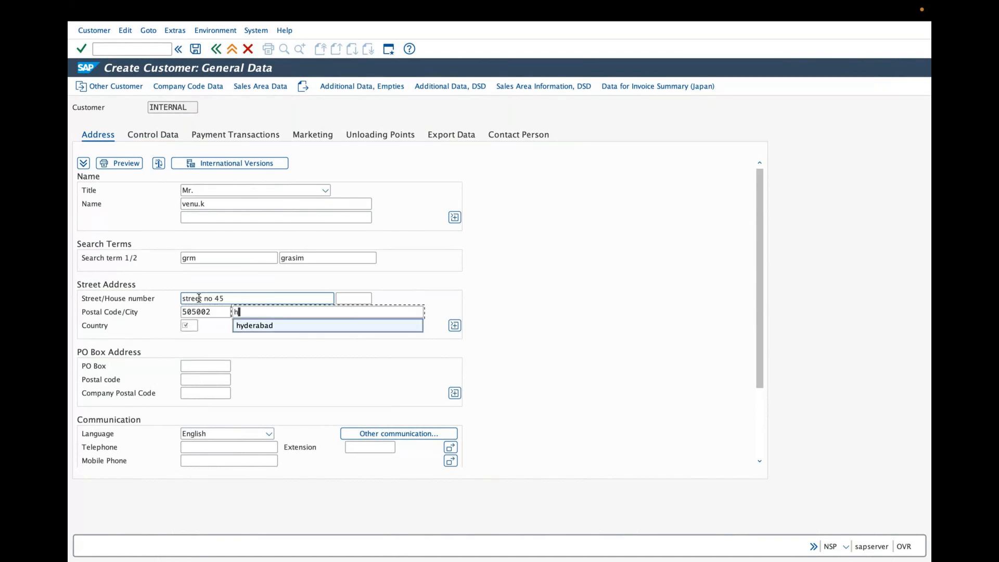
{"action": "key", "text": "Down"}
{"action": "key", "text": "Tab"}
{"action": "type", "text": "in"}
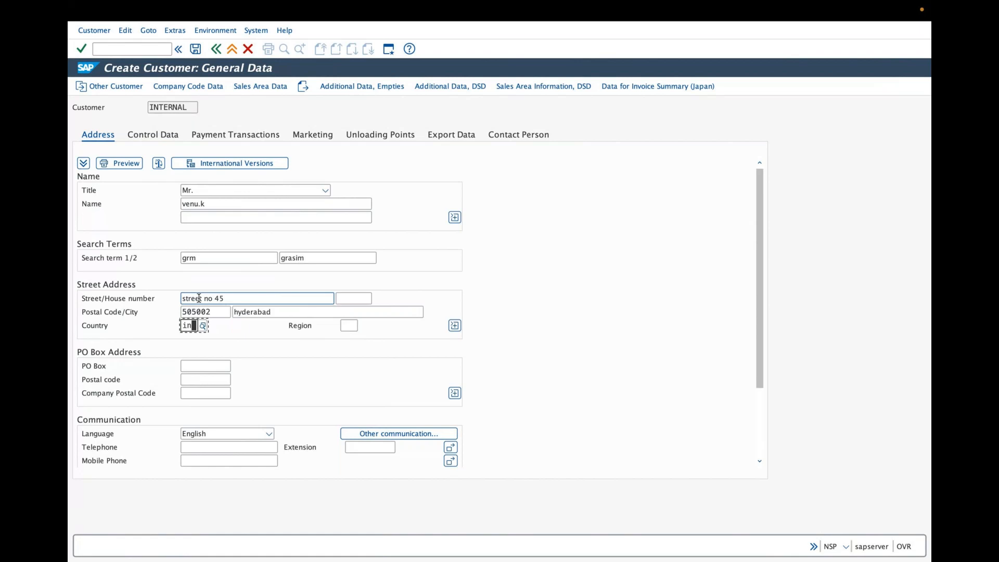
{"action": "key", "text": "Tab"}
{"action": "type", "text": "34"}
{"action": "key", "text": "Return"}
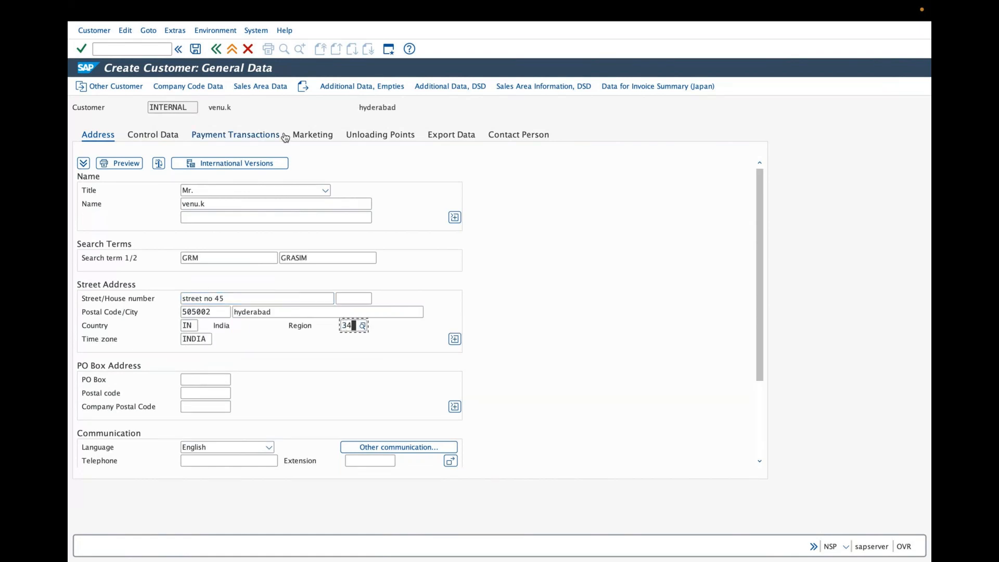
In the sales area data, set sales district 000002, sales office GRAF, sales group GR1, customer group 10 and ABC class A
{"action": "left_click", "coordinate": [251, 86]}
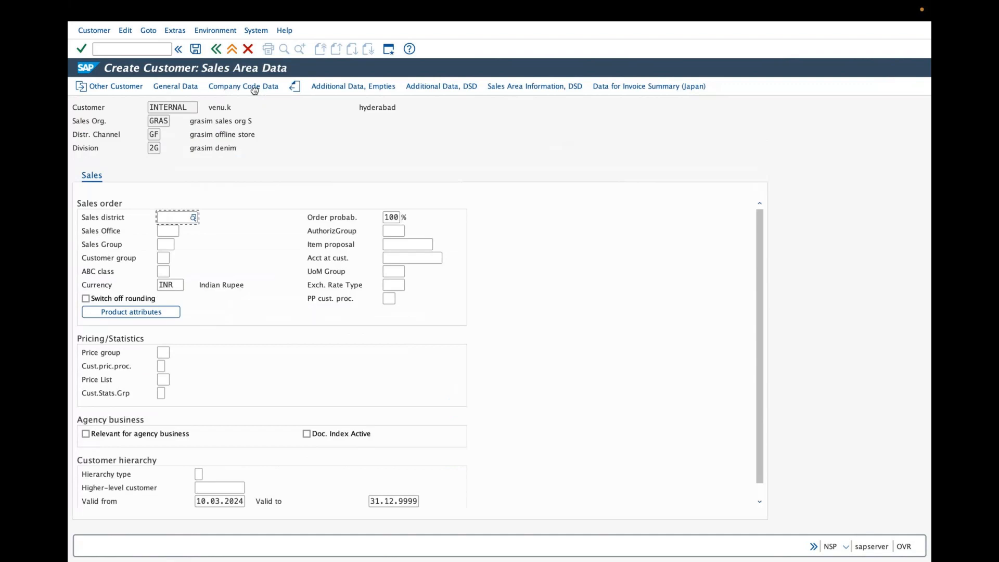
{"action": "left_click", "coordinate": [478, 95]}
{"action": "left_click", "coordinate": [173, 217]}
{"action": "left_click", "coordinate": [170, 231]}
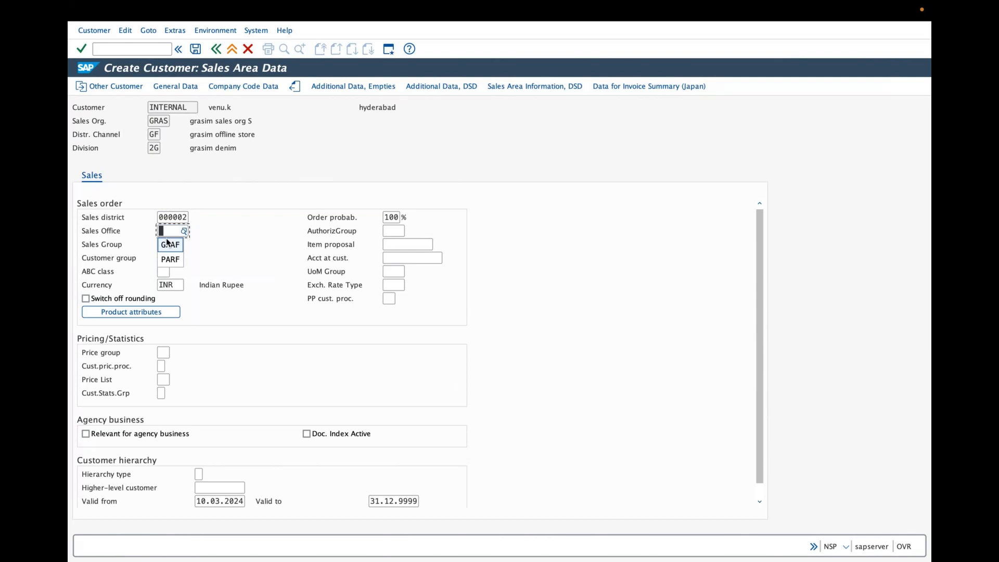
{"action": "left_click", "coordinate": [165, 244]}
{"action": "left_click", "coordinate": [166, 258]}
{"action": "left_click", "coordinate": [166, 259]}
{"action": "left_click", "coordinate": [165, 272]}
{"action": "left_click", "coordinate": [165, 271]}
{"action": "type", "text": "a"}
Return to the general data, replace the customer's postal code and city, and set country IN and region 13
{"action": "left_click", "coordinate": [167, 87]}
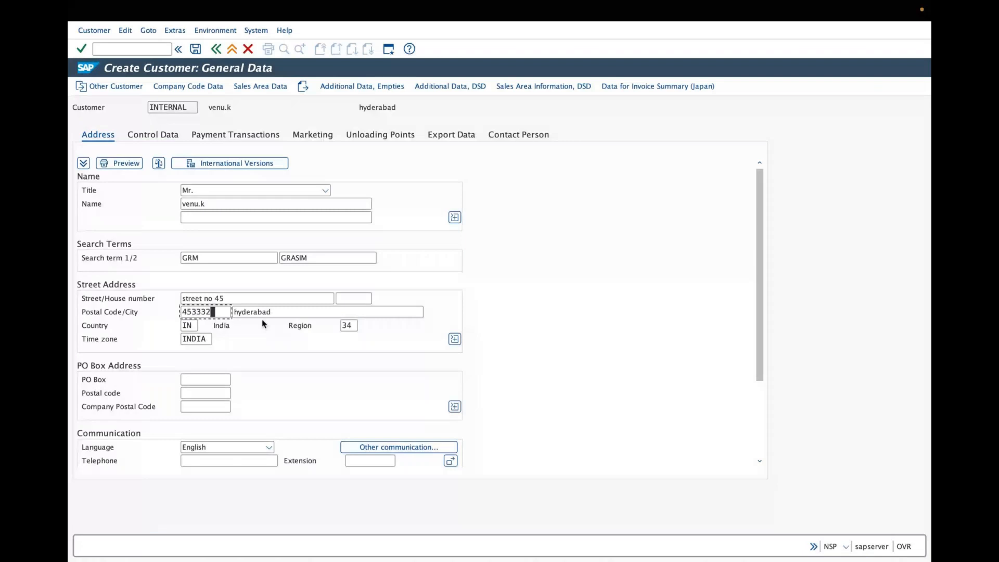
{"action": "key", "text": "Tab"}
{"action": "type", "text": "mumbai"}
{"action": "key", "text": "Tab"}
{"action": "key", "text": "BackSpace"}
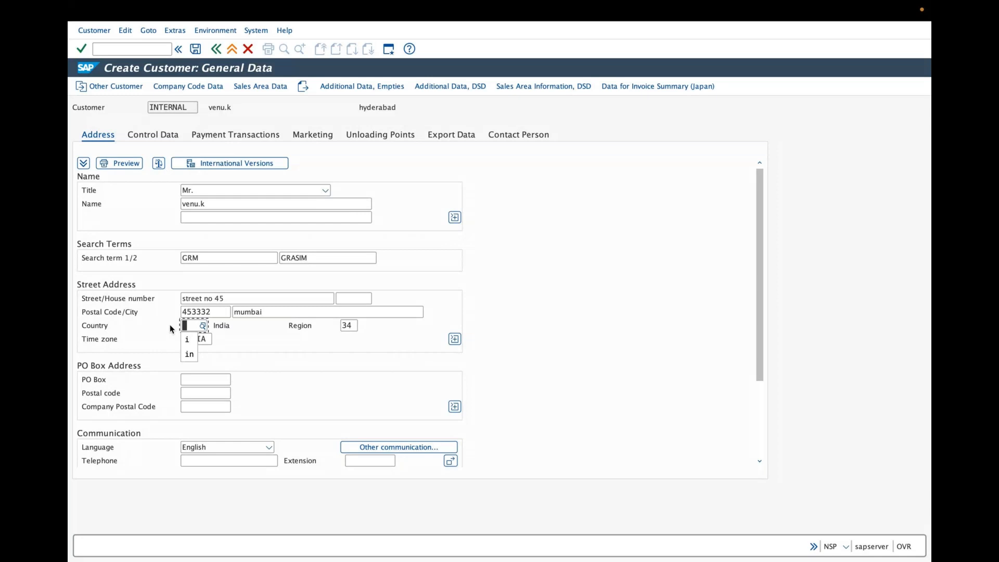
{"action": "left_click", "coordinate": [189, 354]}
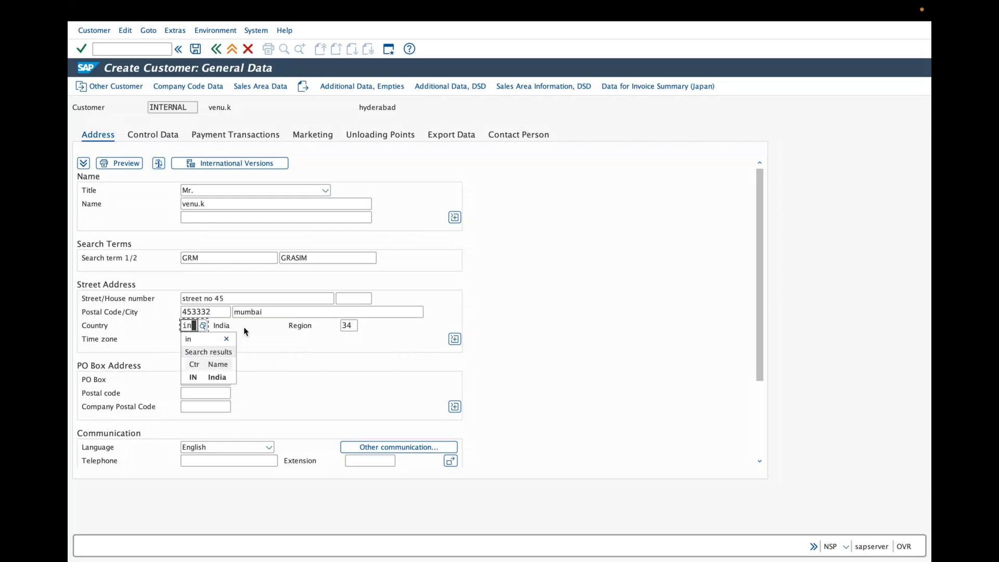
{"action": "left_click", "coordinate": [217, 377]}
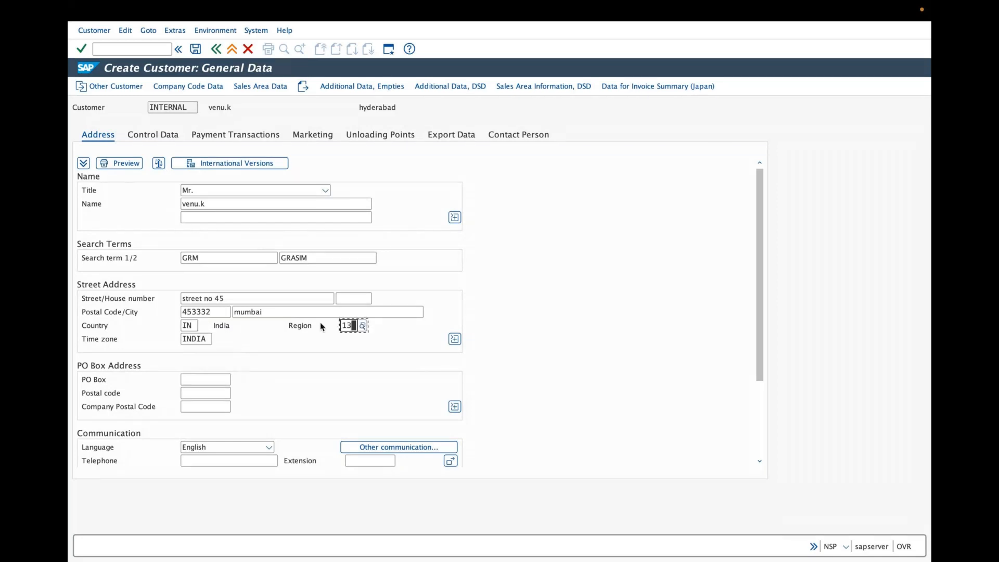
{"action": "key", "text": "Return"}
Check the sales area data, save the new bill-to party customer, and reposition the initial screen dialog
{"action": "left_click", "coordinate": [252, 87]}
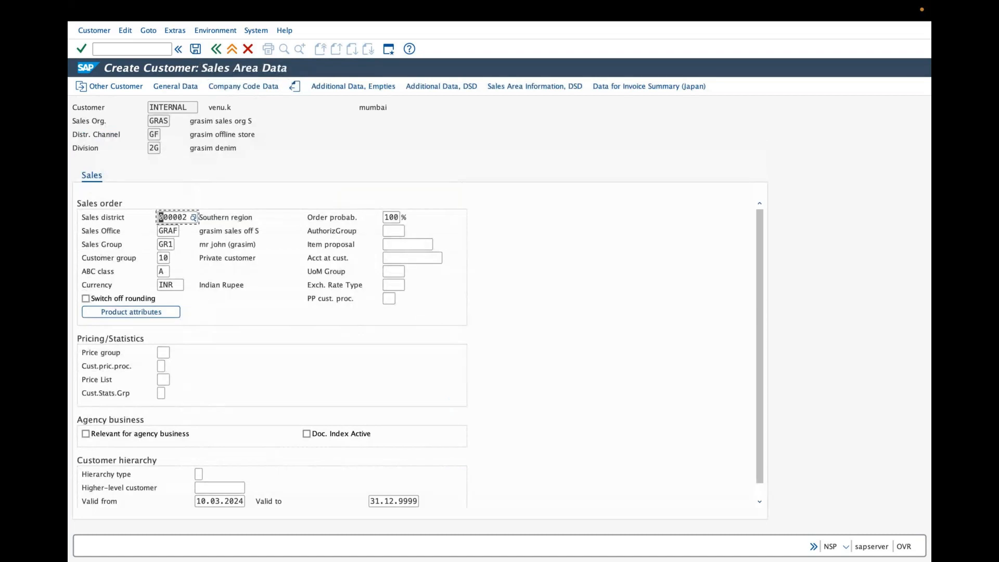
{"action": "left_click", "coordinate": [196, 50]}
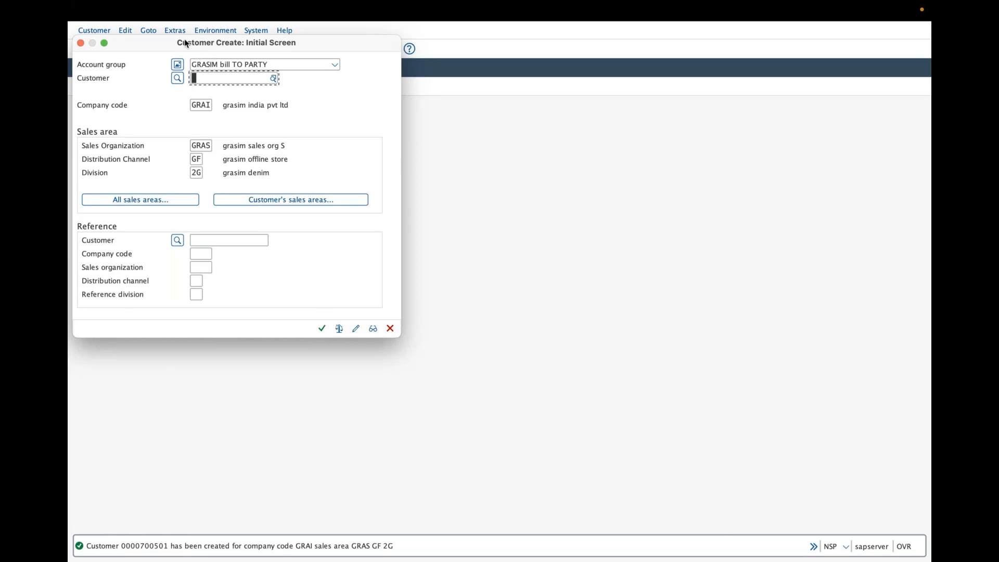
{"action": "left_click_drag", "start_coordinate": [186, 43], "coordinate": [202, 104]}
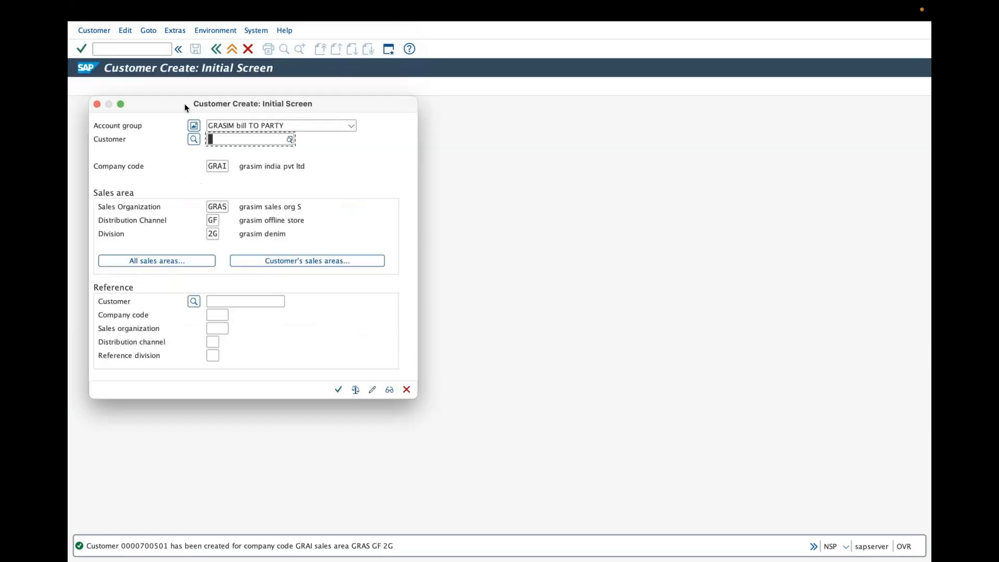
Set the account group to GRASIM PAYER for the new customer
{"action": "left_click", "coordinate": [352, 127]}
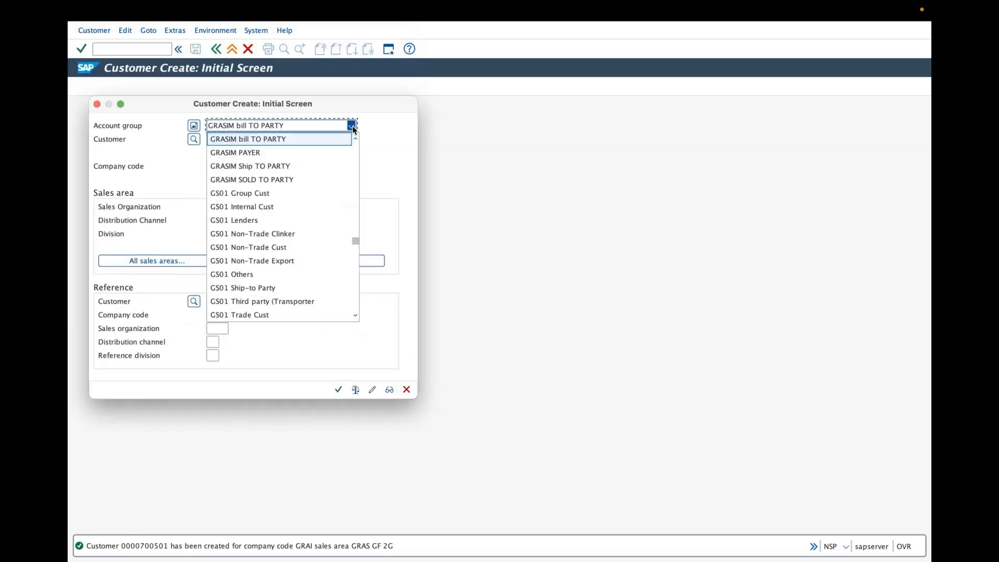
{"action": "left_click", "coordinate": [263, 152]}
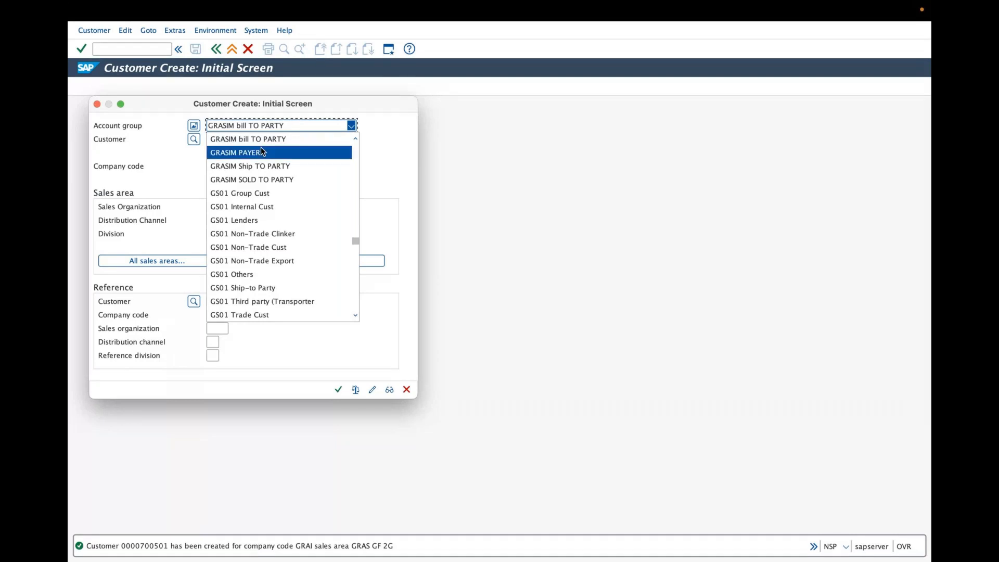
Switch to Whiteboard to review the partner function sketch, and return to the SAP customer creation window
{"action": "mouse_move", "coordinate": [732, 553]}
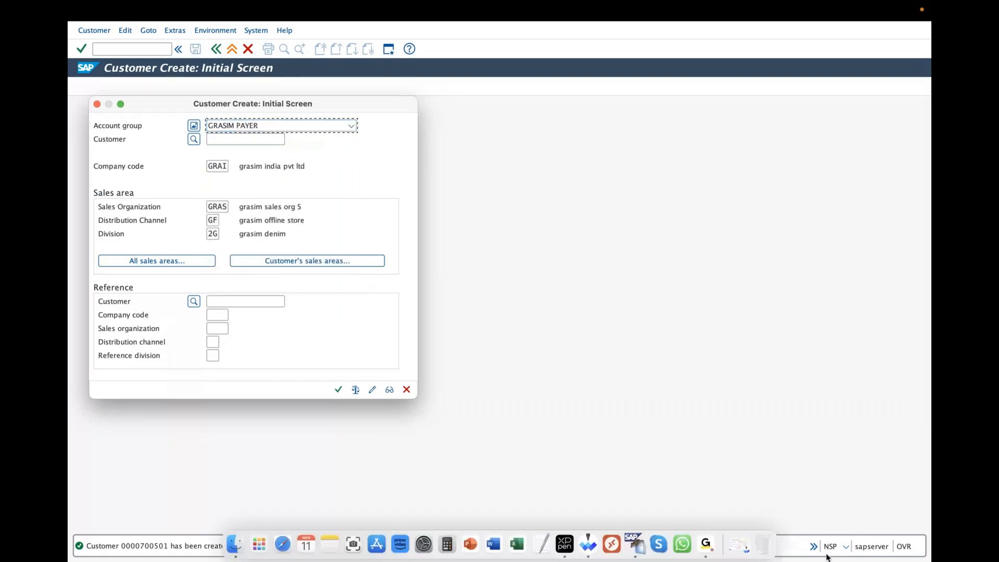
{"action": "left_click", "coordinate": [737, 545]}
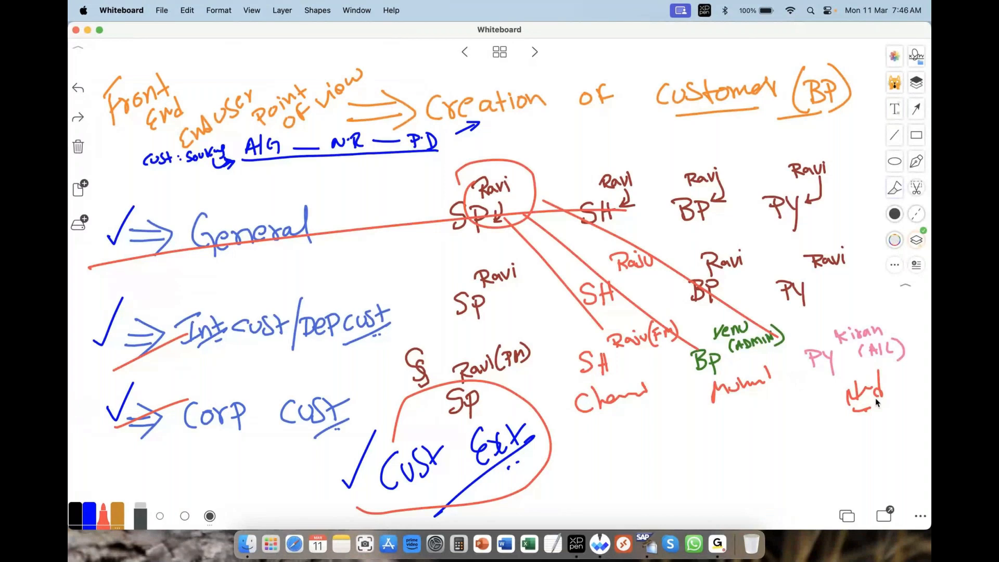
{"action": "left_click", "coordinate": [87, 30]}
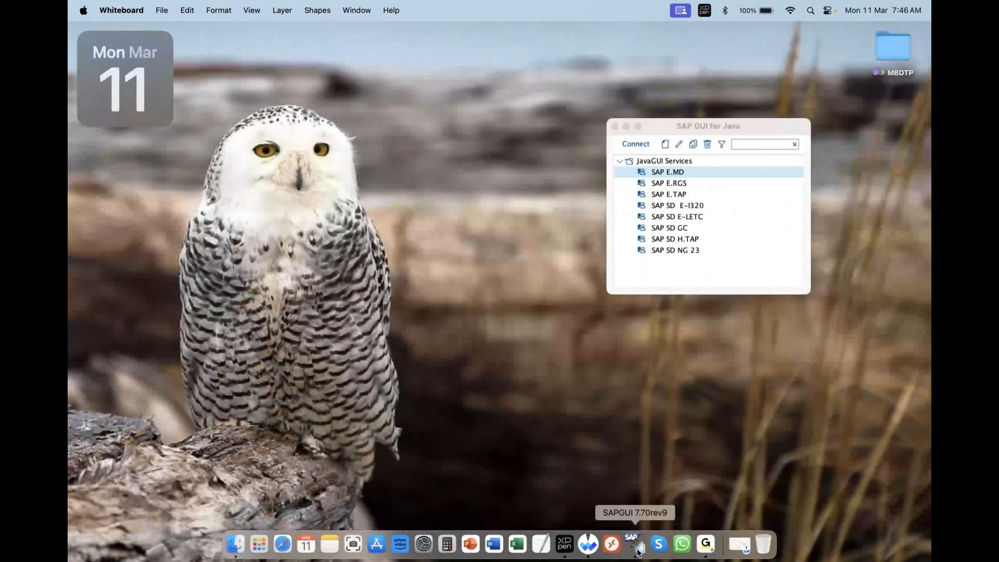
{"action": "right_click", "coordinate": [639, 553]}
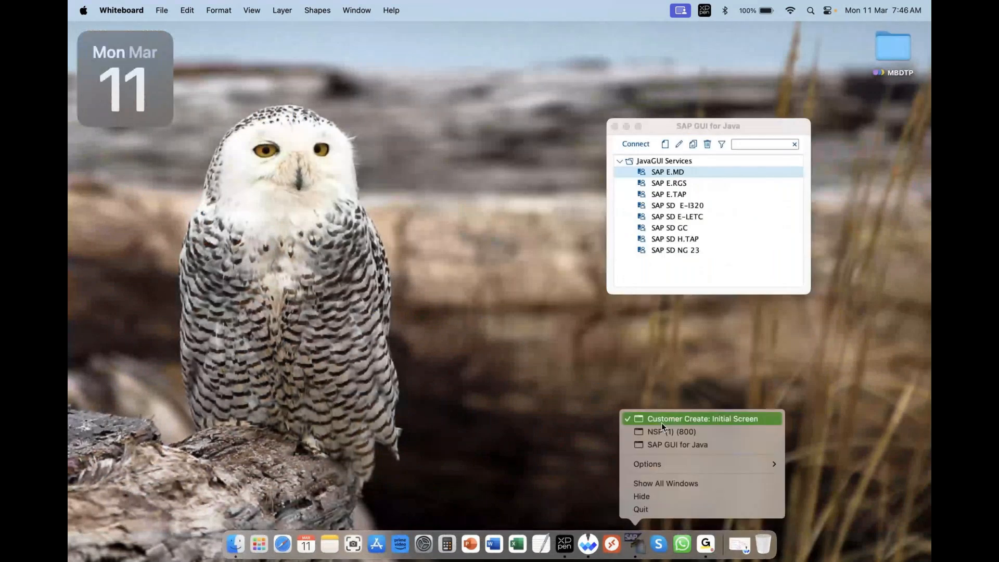
{"action": "left_click", "coordinate": [661, 422]}
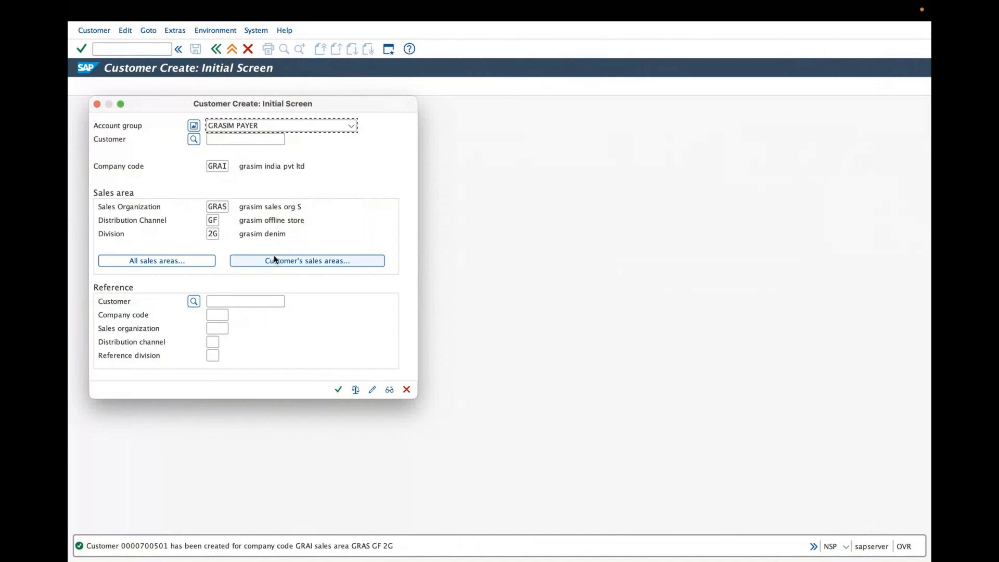
Confirm the initial screen entries and proceed to the new payer's general data
{"action": "left_click", "coordinate": [424, 95]}
{"action": "mouse_move", "coordinate": [201, 194]}
{"action": "left_mouse_down"}
{"action": "mouse_move", "coordinate": [263, 185]}
{"action": "mouse_move", "coordinate": [307, 219]}
{"action": "left_mouse_up"}
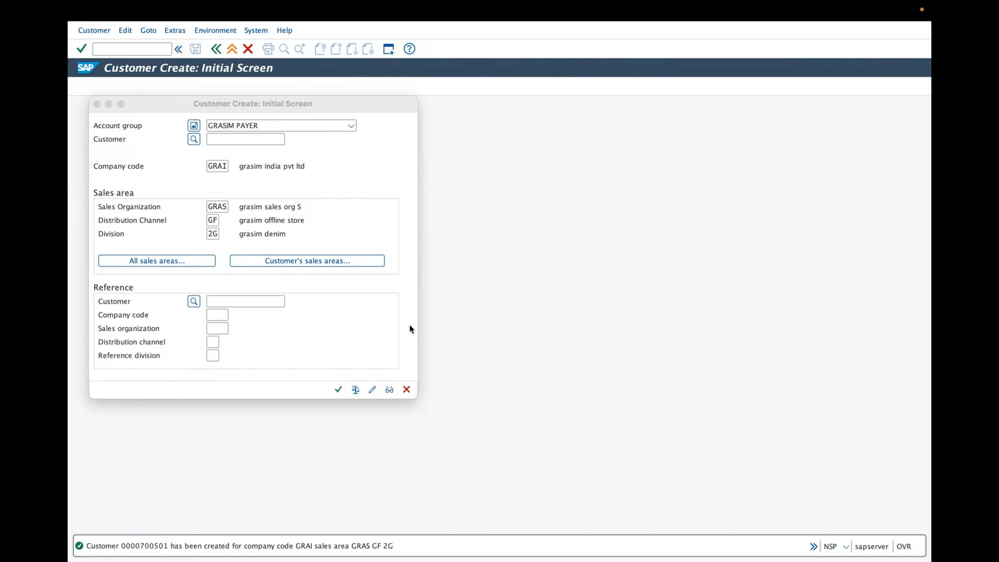
{"action": "left_click", "coordinate": [337, 390]}
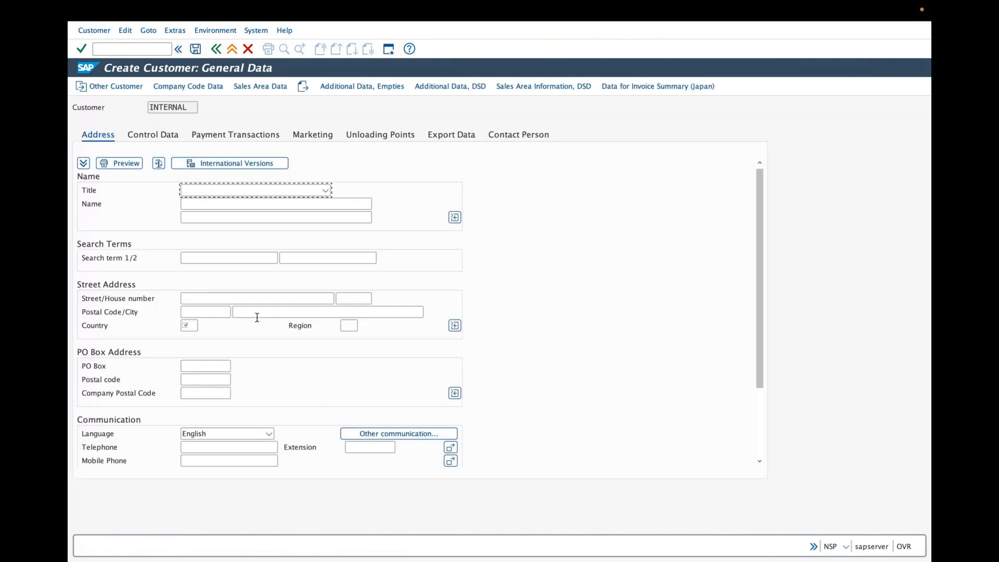
Set the payer's title to Mr. and enter the customer's name
{"action": "left_click", "coordinate": [219, 190]}
{"action": "left_click", "coordinate": [203, 281]}
{"action": "left_click", "coordinate": [215, 204]}
{"action": "type", "text": "ki"}
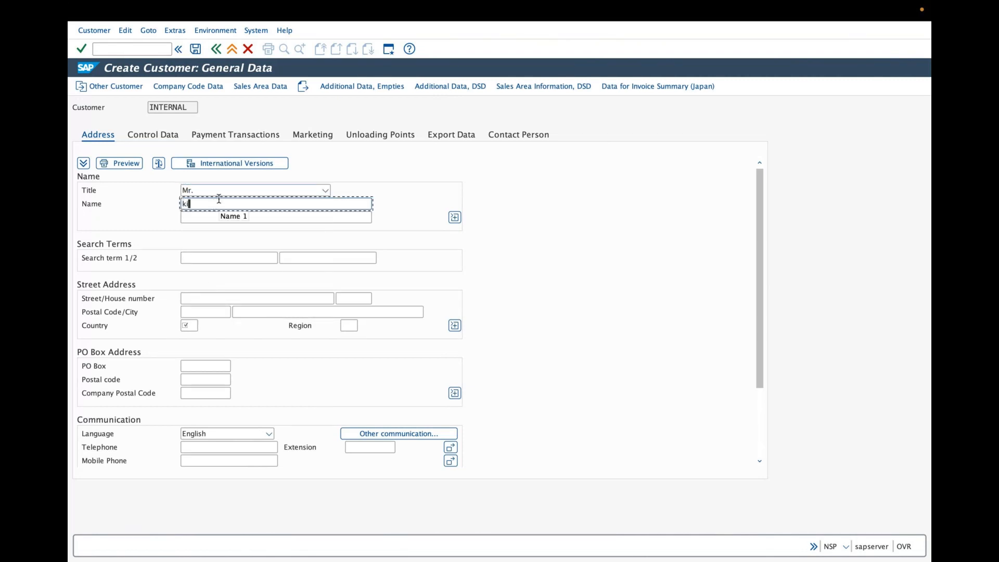
{"action": "type", "text": "ran.k"}
Enter grm and grasim as the payer's two search terms
{"action": "left_click", "coordinate": [211, 258]}
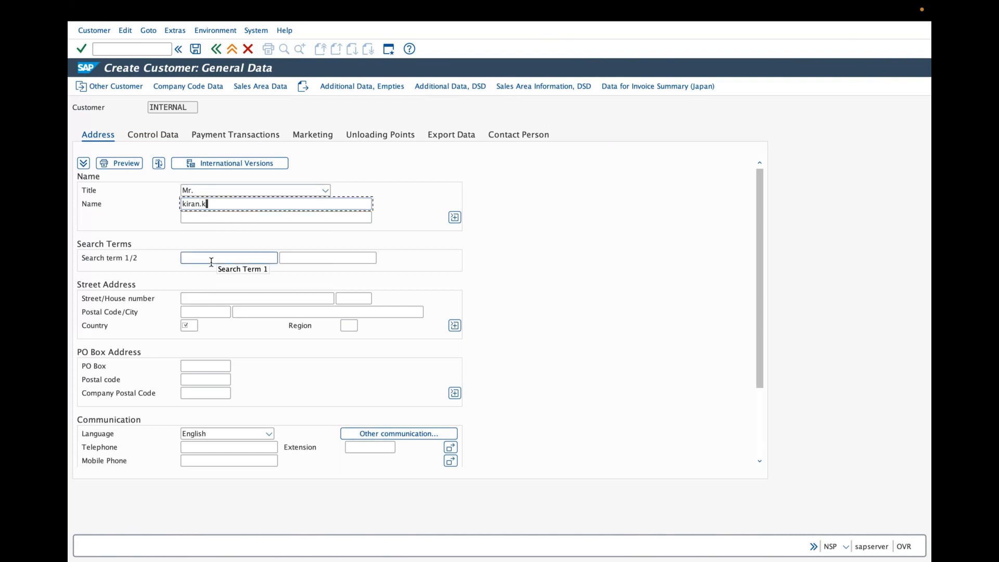
{"action": "left_click", "coordinate": [210, 261]}
{"action": "left_click", "coordinate": [206, 298]}
{"action": "left_click", "coordinate": [305, 258]}
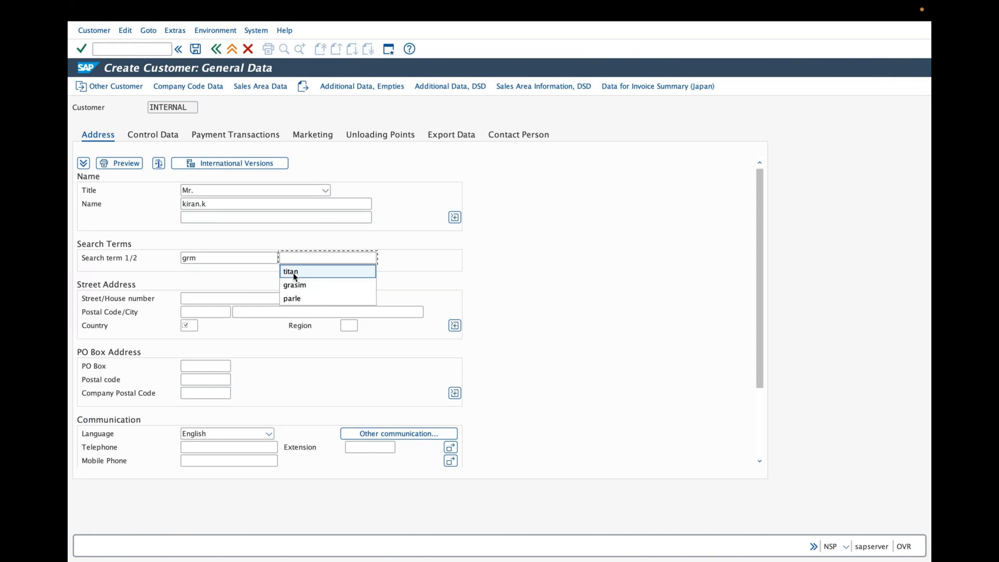
{"action": "left_click", "coordinate": [292, 271]}
Fill in the payer's street, postal code and city
{"action": "left_click", "coordinate": [209, 299]}
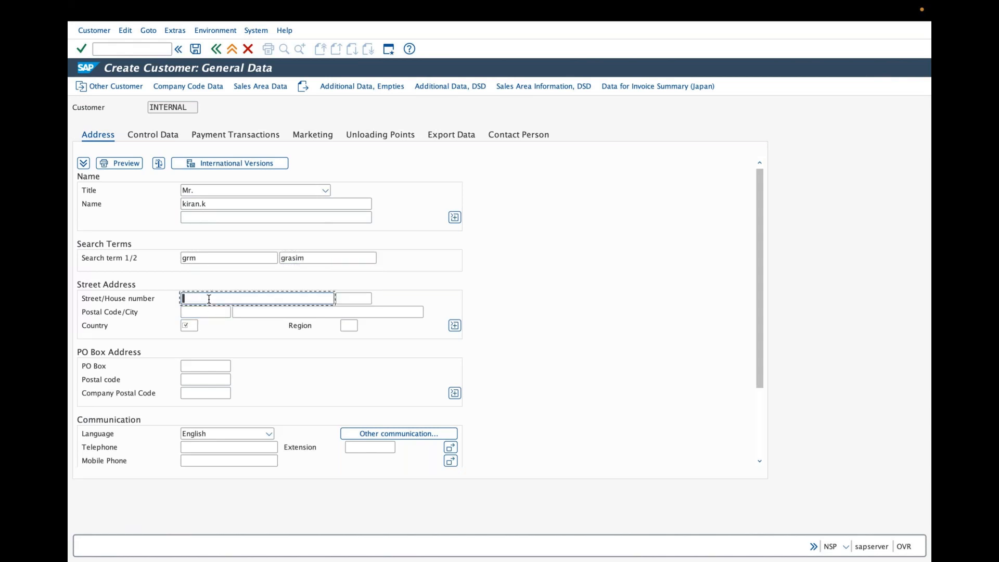
{"action": "type", "text": "street no 34"}
{"action": "left_click", "coordinate": [186, 312]}
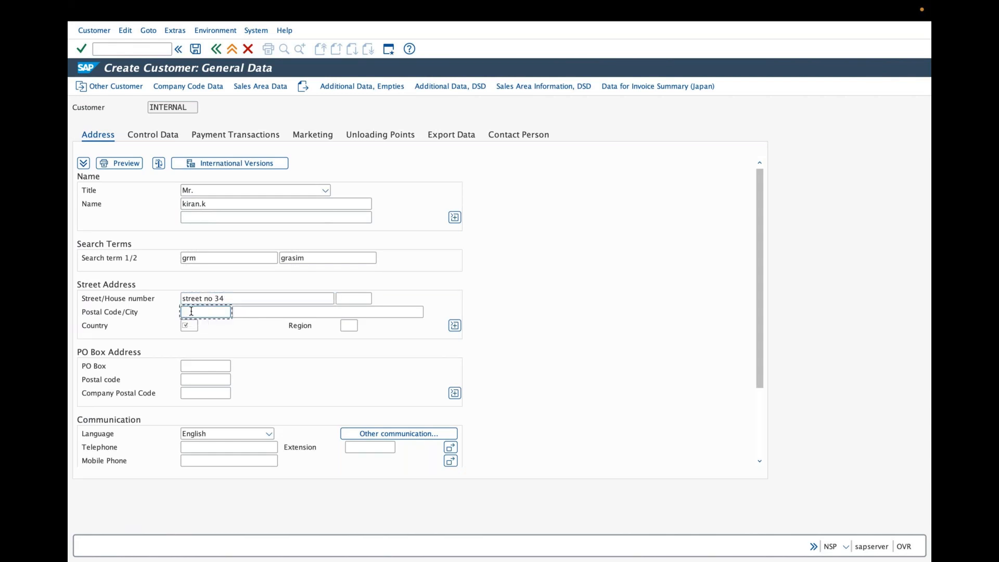
{"action": "type", "text": "5"}
{"action": "left_click", "coordinate": [202, 329]}
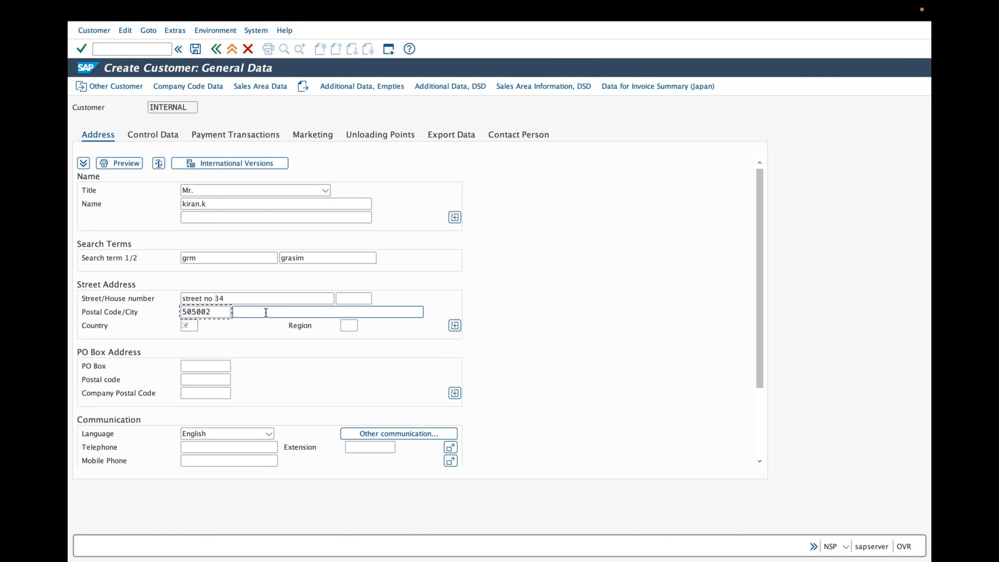
{"action": "left_click", "coordinate": [266, 312]}
{"action": "type", "text": "h"}
{"action": "left_click", "coordinate": [261, 324]}
Set the payer's country to IN and region to 34
{"action": "left_click", "coordinate": [194, 326]}
{"action": "type", "text": "in"}
{"action": "left_click", "coordinate": [344, 325]}
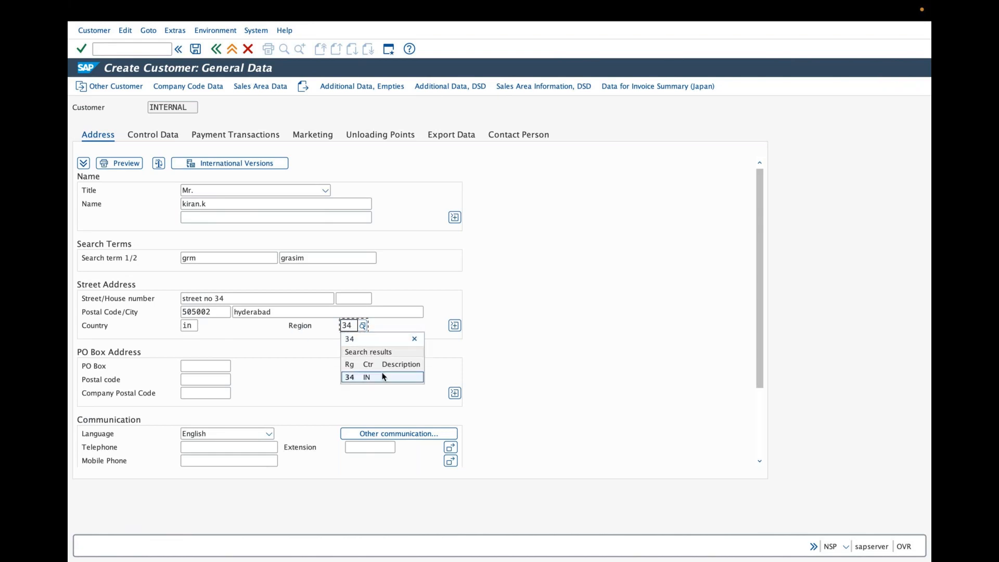
{"action": "left_click", "coordinate": [382, 376]}
In the sales area data, set sales district 000002, sales office GRAF, sales group GR1, customer group 10 and ABC class A
{"action": "left_click", "coordinate": [263, 87]}
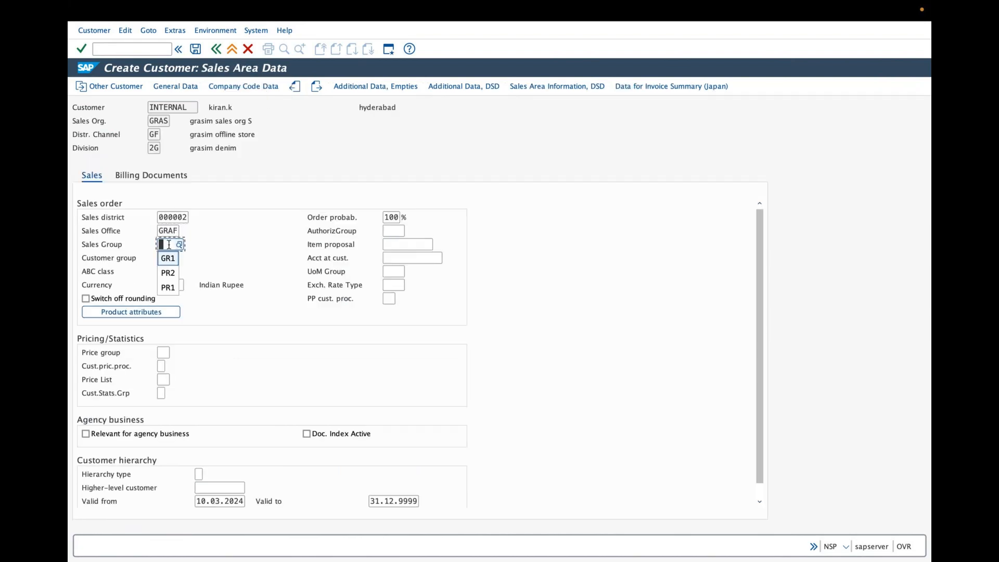
{"action": "left_click", "coordinate": [167, 257]}
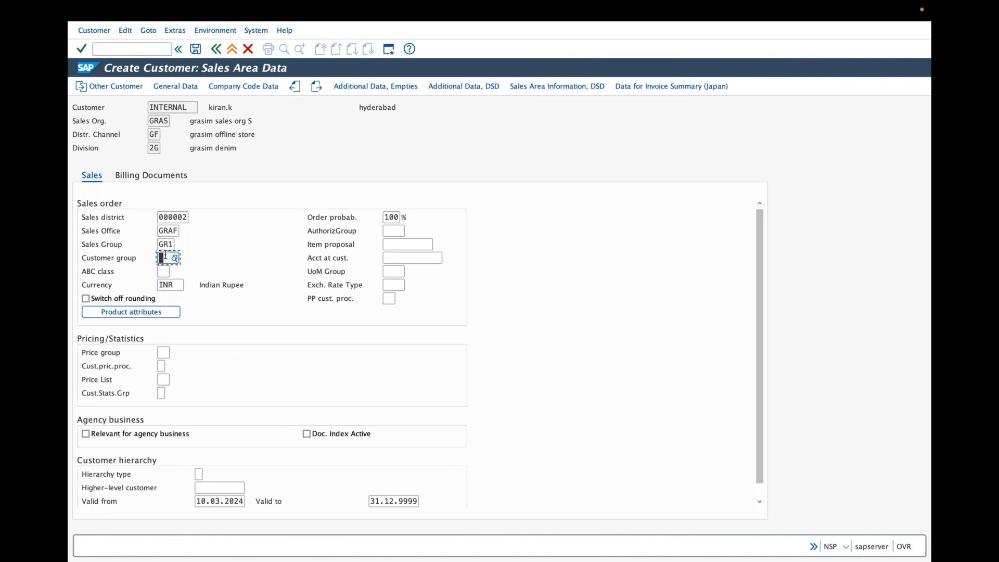
{"action": "type", "text": "10"}
{"action": "left_click", "coordinate": [168, 273]}
{"action": "type", "text": "a"}
In the billing data, set invoicing dates 02, invoicing list dates 01, incoterms FOB free on board and payment terms 0000
{"action": "left_click", "coordinate": [145, 169]}
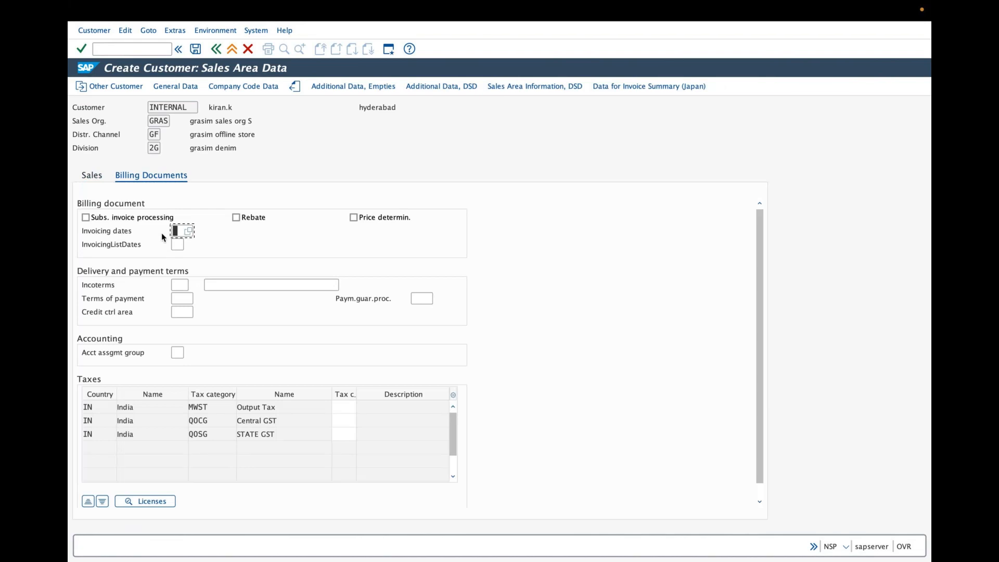
{"action": "left_click", "coordinate": [175, 233]}
{"action": "left_click", "coordinate": [177, 244]}
{"action": "left_click", "coordinate": [180, 285]}
{"action": "left_click", "coordinate": [182, 285]}
{"action": "left_click", "coordinate": [182, 299]}
Set tax classification 0 for the MWST, Central GST and State GST rows
{"action": "left_click", "coordinate": [344, 407]}
{"action": "left_click", "coordinate": [350, 421]}
{"action": "left_click", "coordinate": [346, 421]}
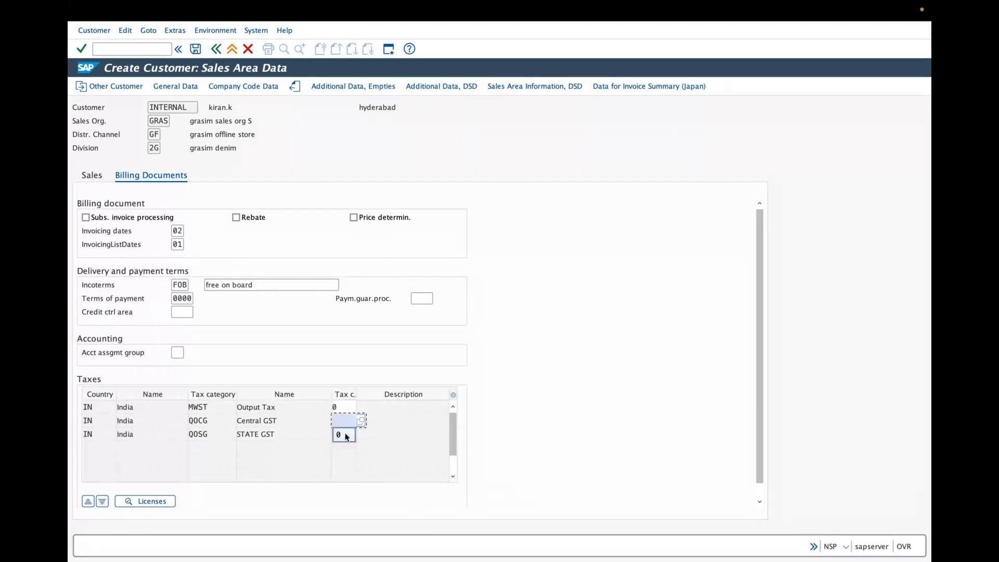
{"action": "left_click", "coordinate": [347, 436]}
{"action": "left_click", "coordinate": [339, 434]}
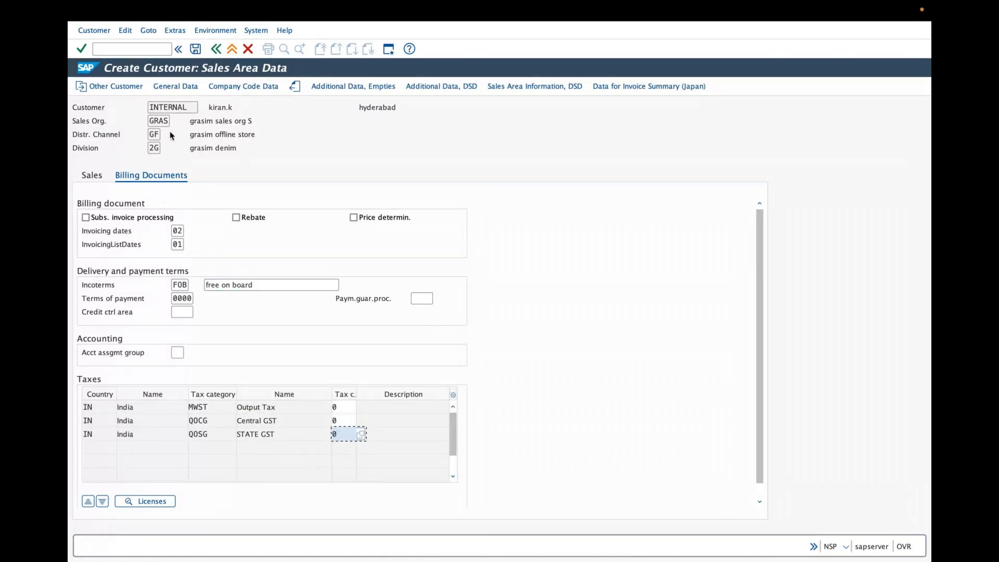
Validate and save the new payer customer, and leave customer creation
{"action": "left_click", "coordinate": [80, 49]}
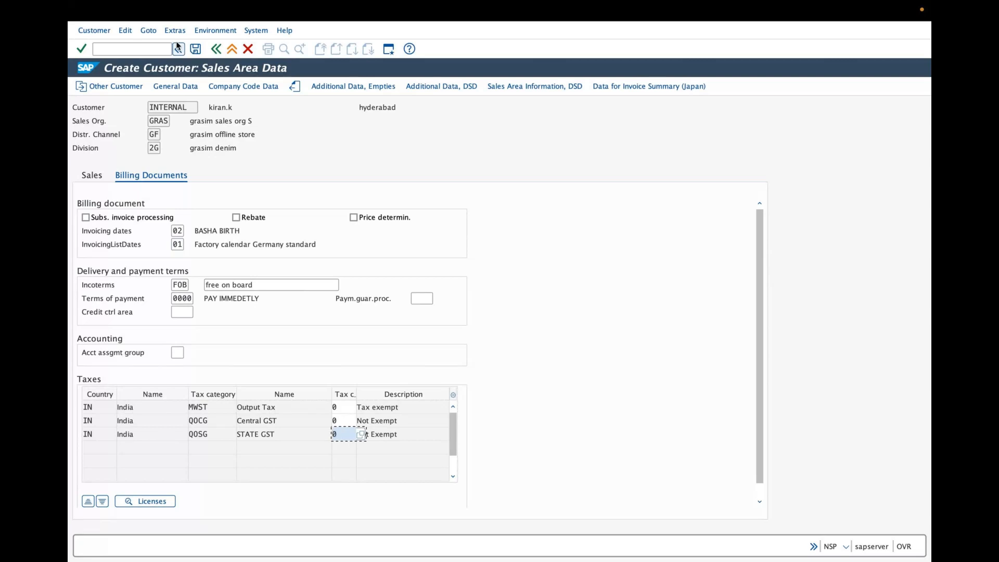
{"action": "left_click", "coordinate": [194, 50]}
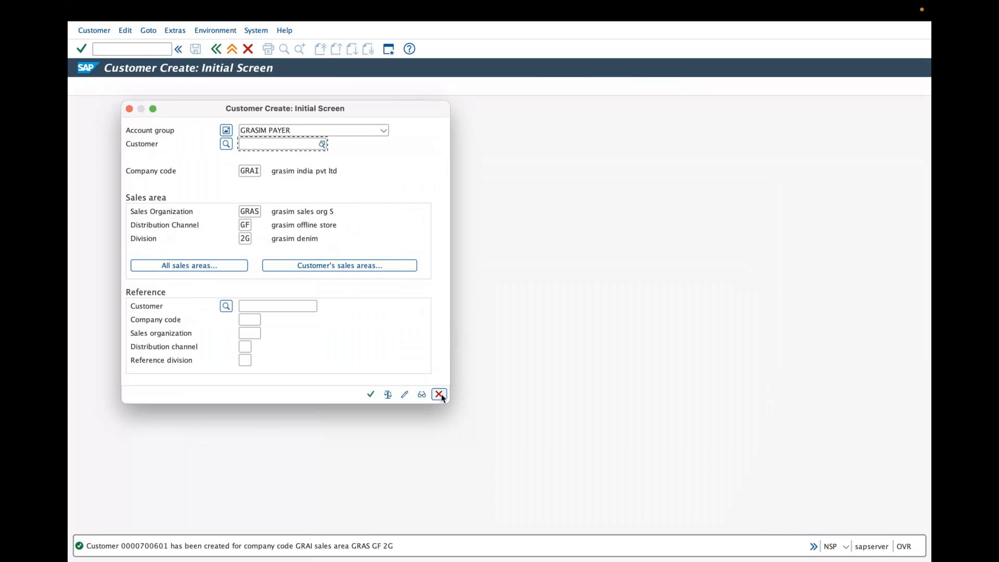
{"action": "left_click", "coordinate": [439, 394]}
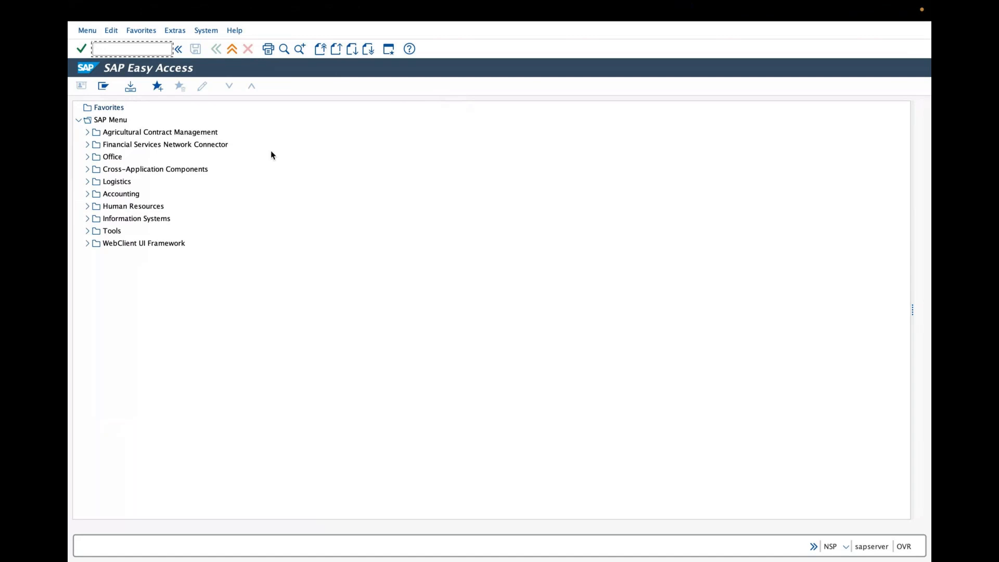
Run transaction XD02 to change a customer, and reposition its initial screen dialog
{"action": "key", "text": "Tab"}
{"action": "left_click", "coordinate": [134, 49]}
{"action": "type", "text": "xd02"}
{"action": "key", "text": "Return"}
{"action": "left_click_drag", "start_coordinate": [152, 40], "coordinate": [224, 163]}
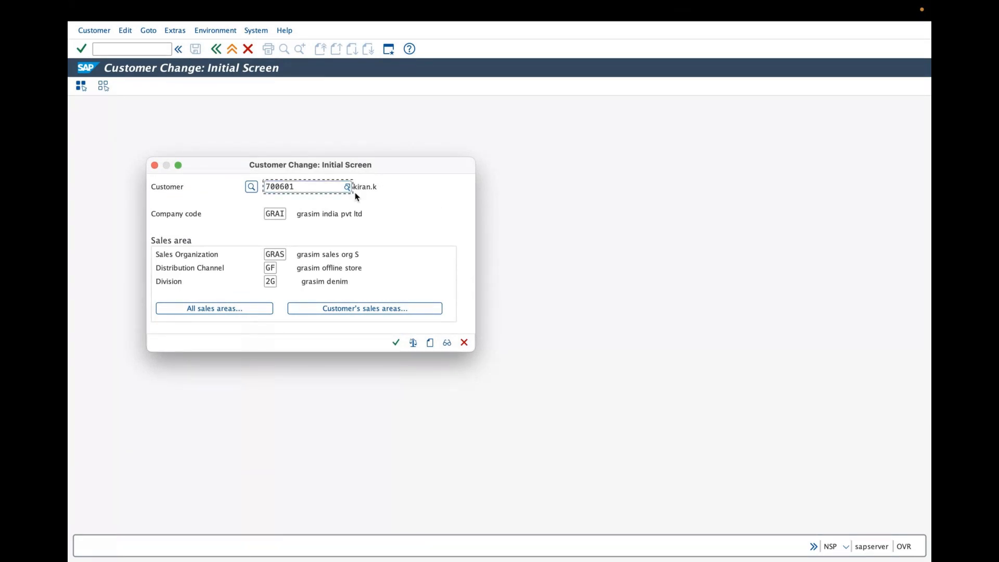
Clear the prefilled customer number in the customer change dialog
{"action": "left_click", "coordinate": [325, 188]}
{"action": "key", "text": "BackSpace"}
{"action": "key", "text": "BackSpace"}
{"action": "key", "text": "BackSpace"}
{"action": "key", "text": "BackSpace"}
{"action": "key", "text": "BackSpace"}
{"action": "key", "text": "BackSpace"}
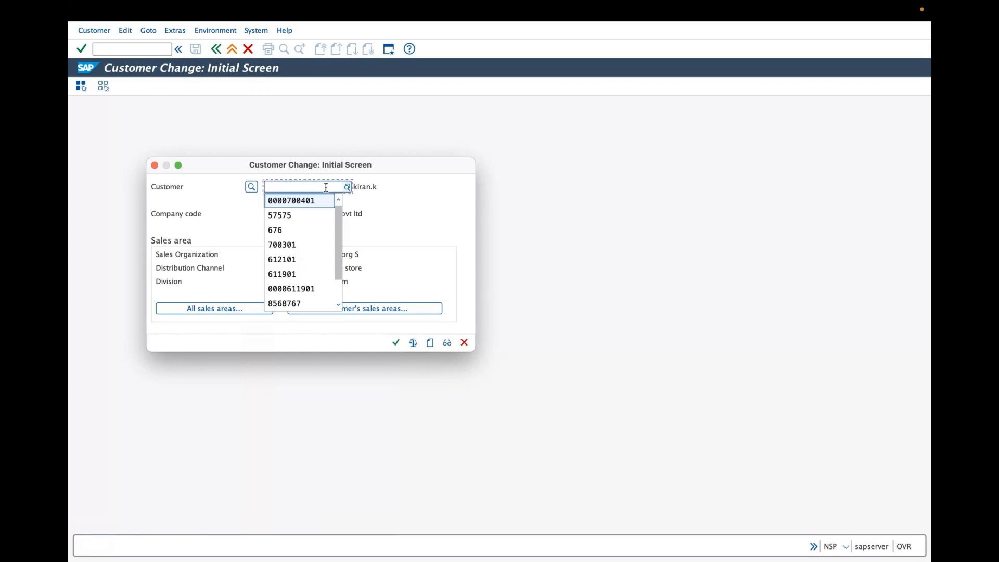
Search for customers in account group GRA1 and adopt the matching entry as the customer to change
{"action": "left_click", "coordinate": [348, 187]}
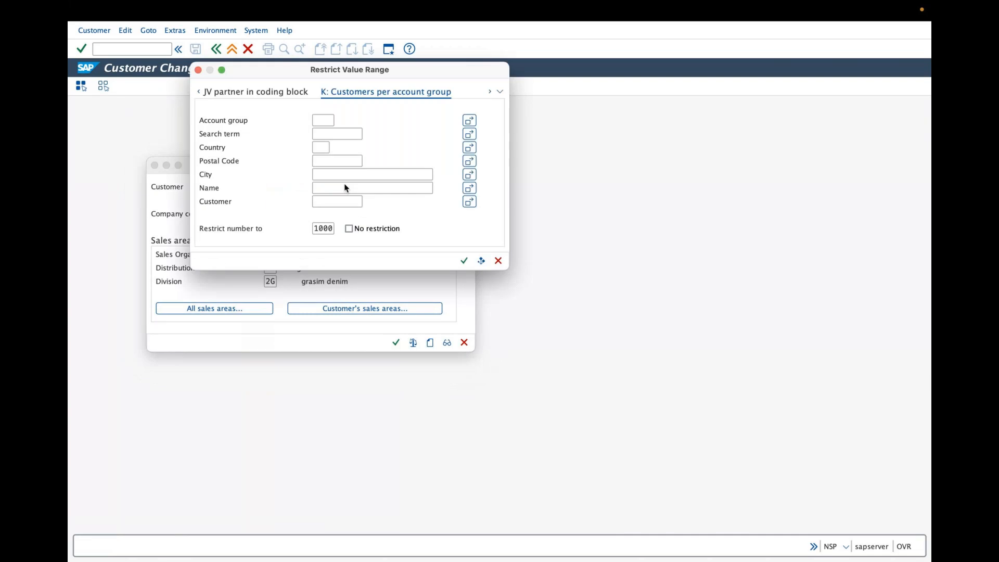
{"action": "left_click_drag", "start_coordinate": [231, 71], "coordinate": [247, 135]}
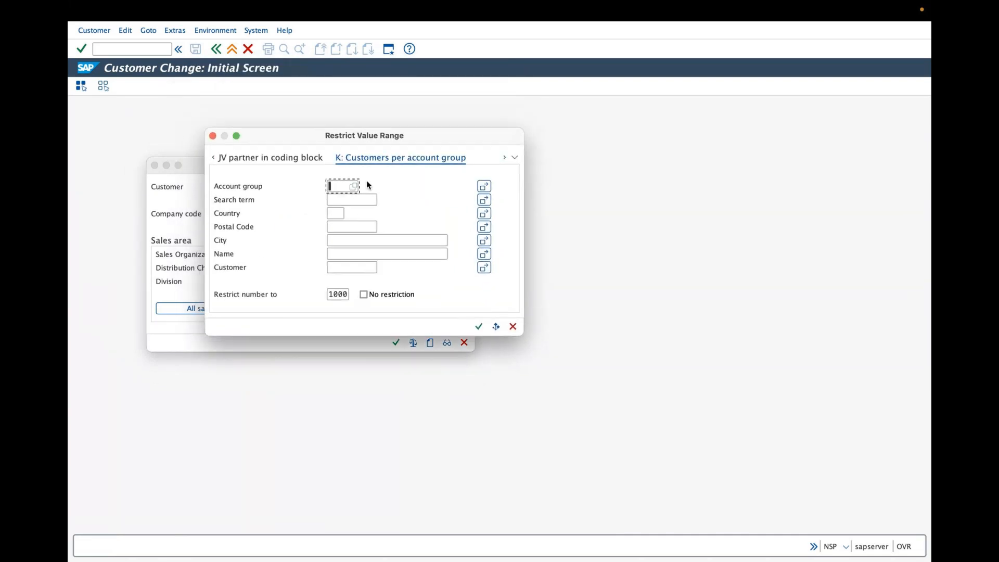
{"action": "type", "text": "g"}
{"action": "type", "text": "ra2"}
{"action": "key", "text": "Return"}
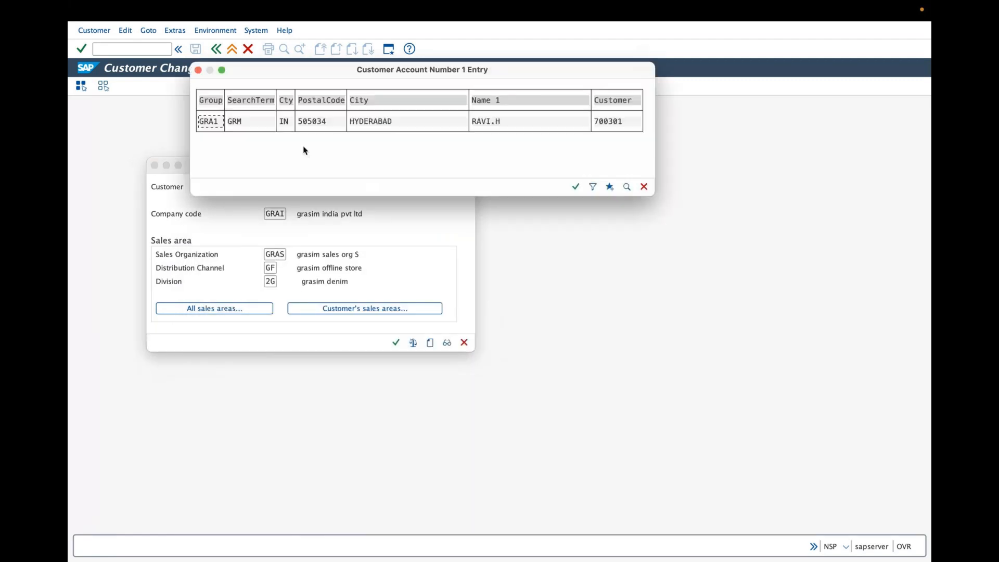
{"action": "left_click_drag", "start_coordinate": [235, 68], "coordinate": [240, 145]}
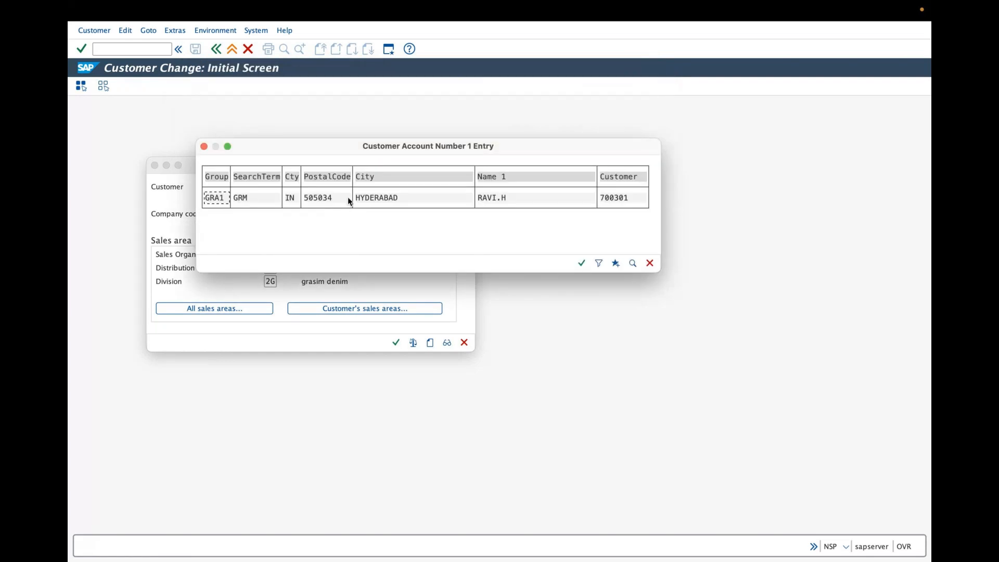
{"action": "double_click", "coordinate": [347, 196]}
Check the sales areas assigned to the chosen account group GRA1 customer, and close the overview without picking one
{"action": "mouse_move", "coordinate": [607, 5]}
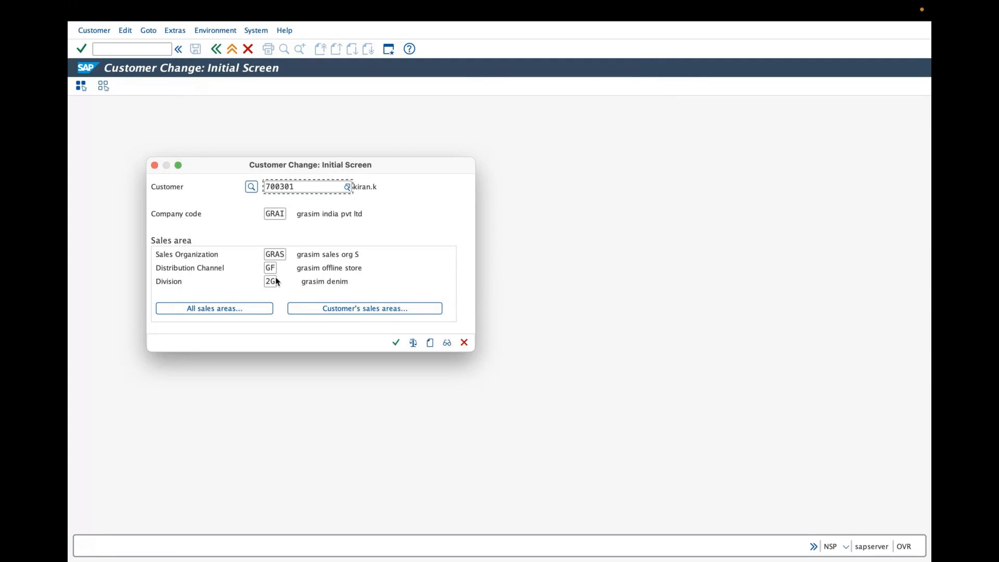
{"action": "left_click", "coordinate": [356, 310]}
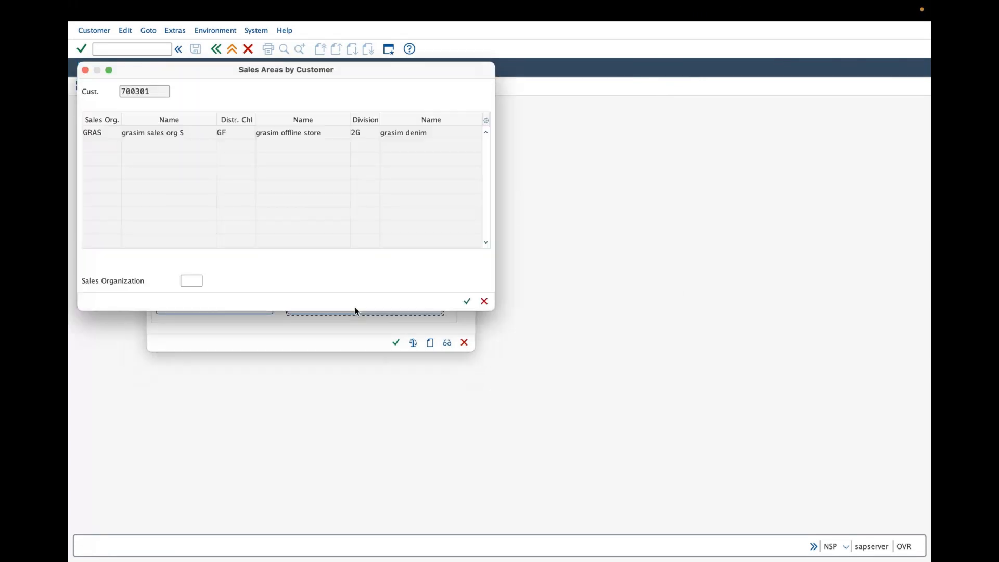
{"action": "left_click_drag", "start_coordinate": [183, 71], "coordinate": [484, 187]}
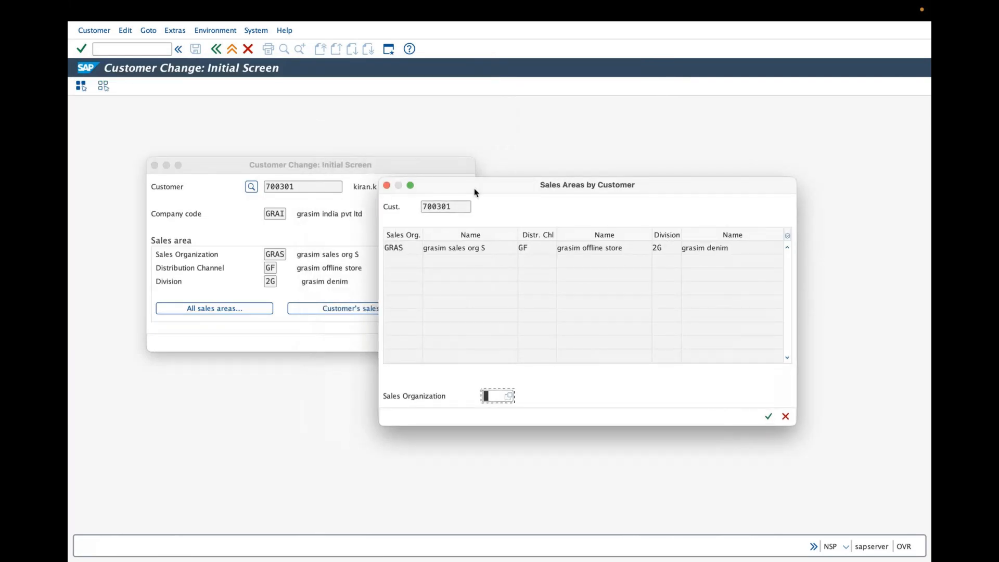
{"action": "left_click", "coordinate": [769, 417]}
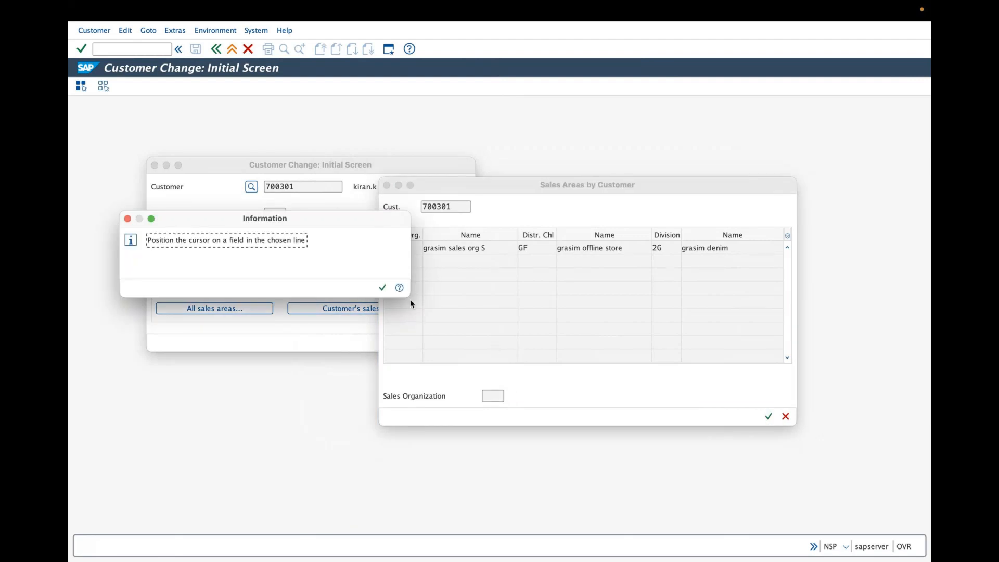
{"action": "key", "text": "Return"}
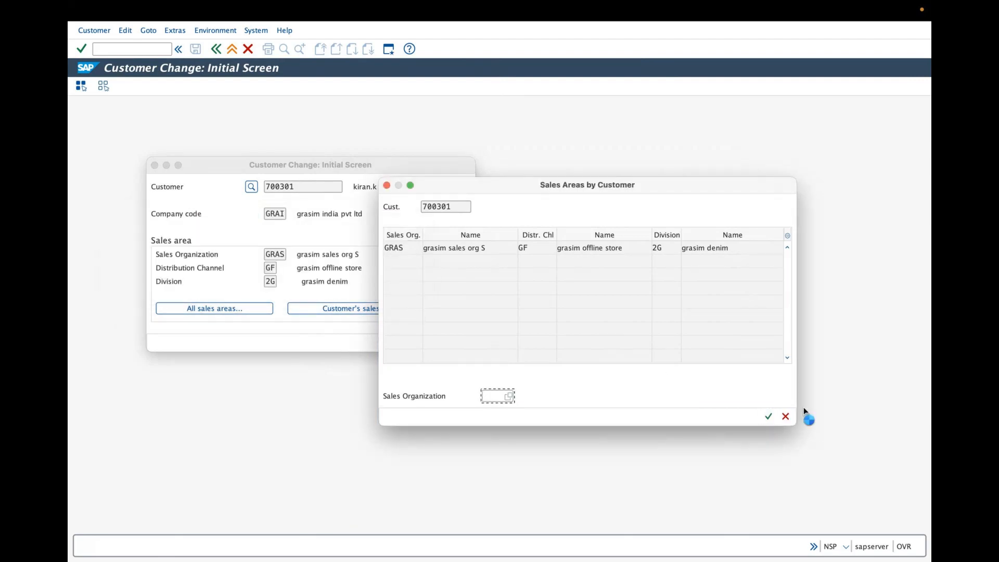
{"action": "left_click", "coordinate": [785, 417]}
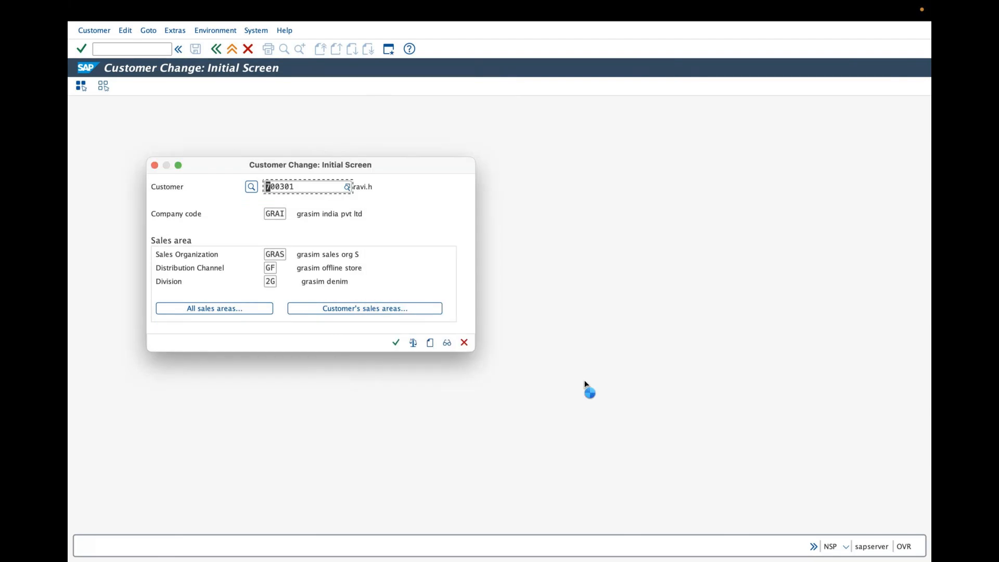
Open the customer's sales area partner functions, and assign the account group GRA3 customer as bill-to party
{"action": "left_click", "coordinate": [395, 343]}
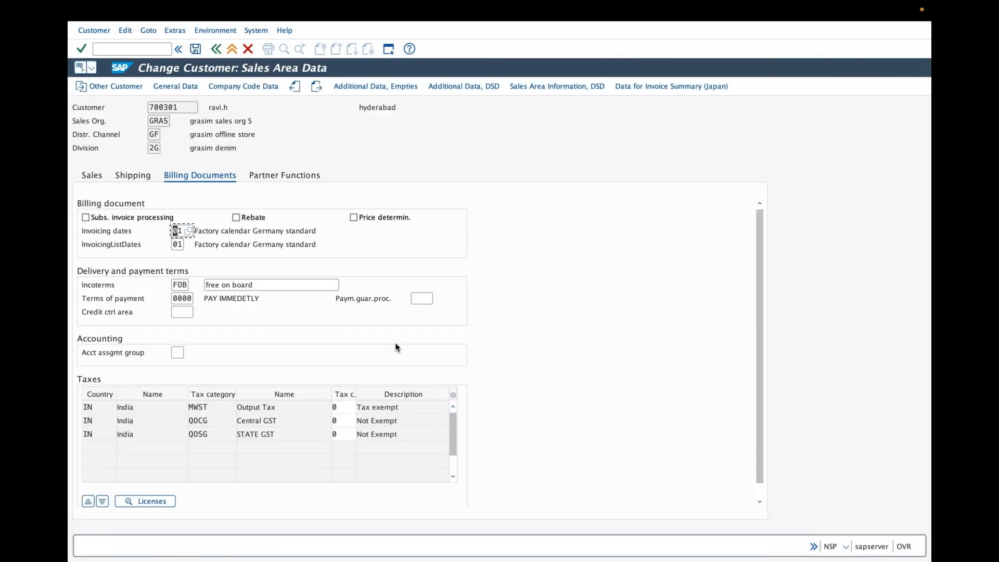
{"action": "left_click", "coordinate": [285, 176]}
{"action": "left_click", "coordinate": [249, 242]}
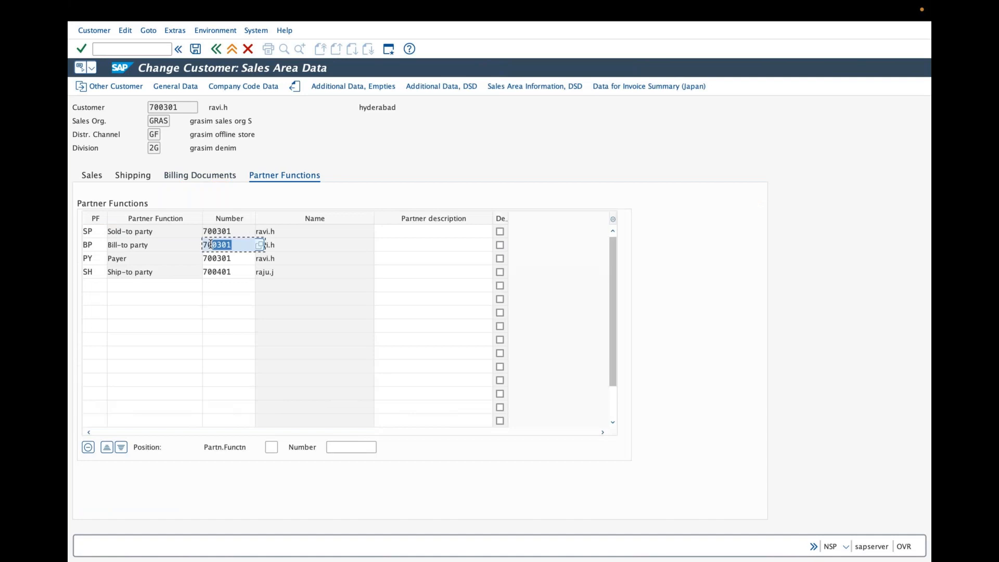
{"action": "left_click", "coordinate": [259, 245]}
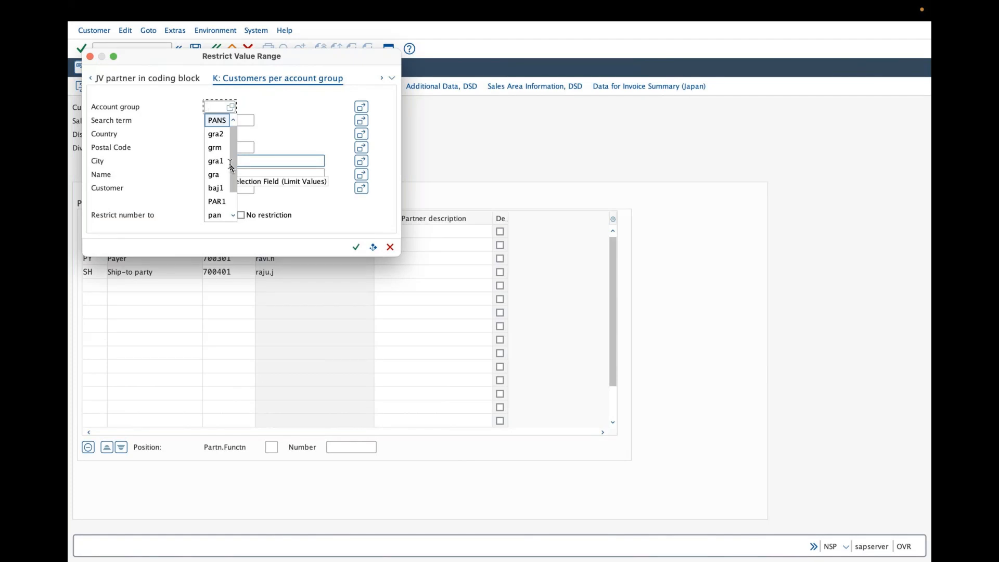
{"action": "type", "text": "gr"}
{"action": "type", "text": "a2"}
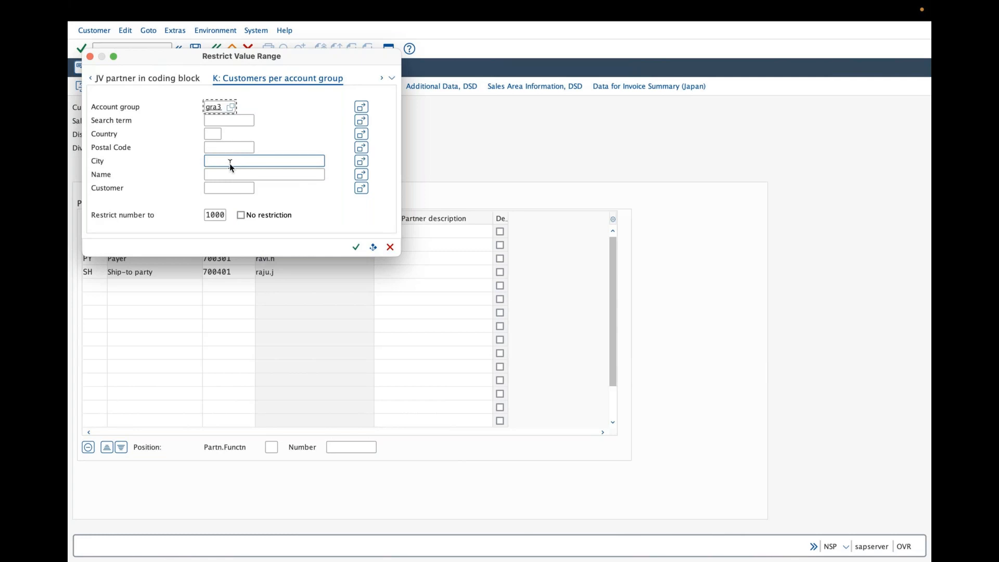
{"action": "key", "text": "Return"}
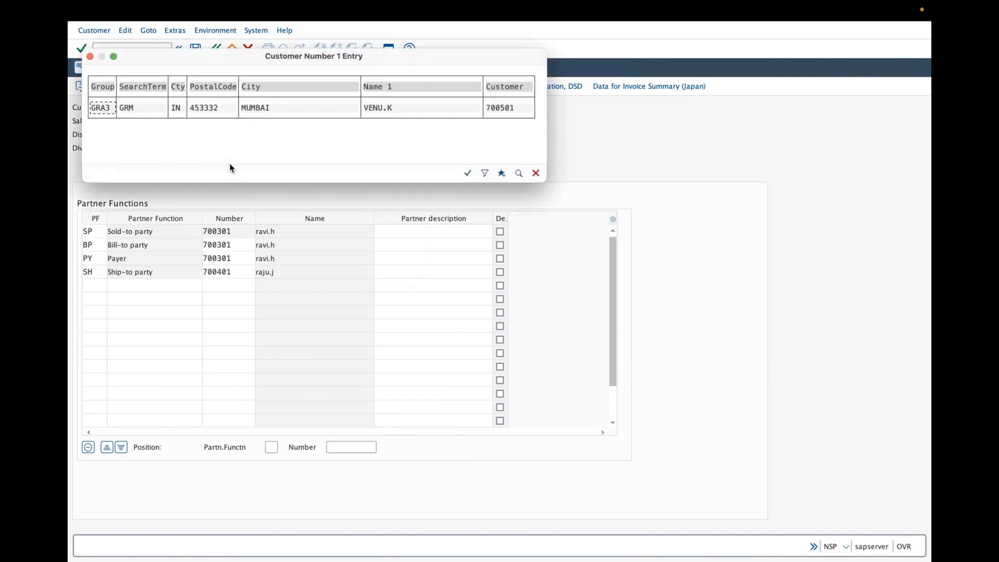
{"action": "key", "text": "Return"}
Replace the payer in the partner functions with the customer from account group GRA4
{"action": "left_click", "coordinate": [255, 259]}
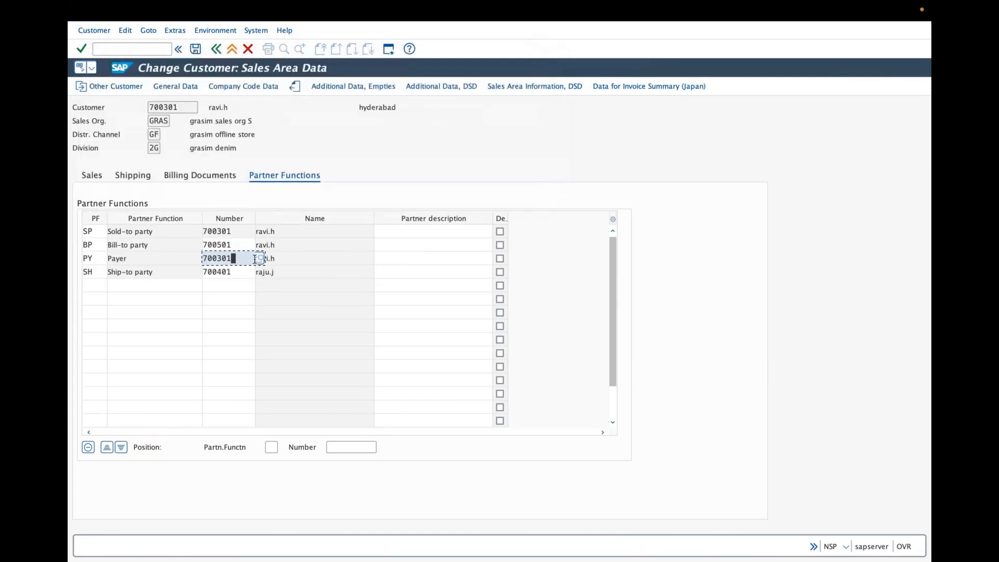
{"action": "left_click", "coordinate": [260, 258]}
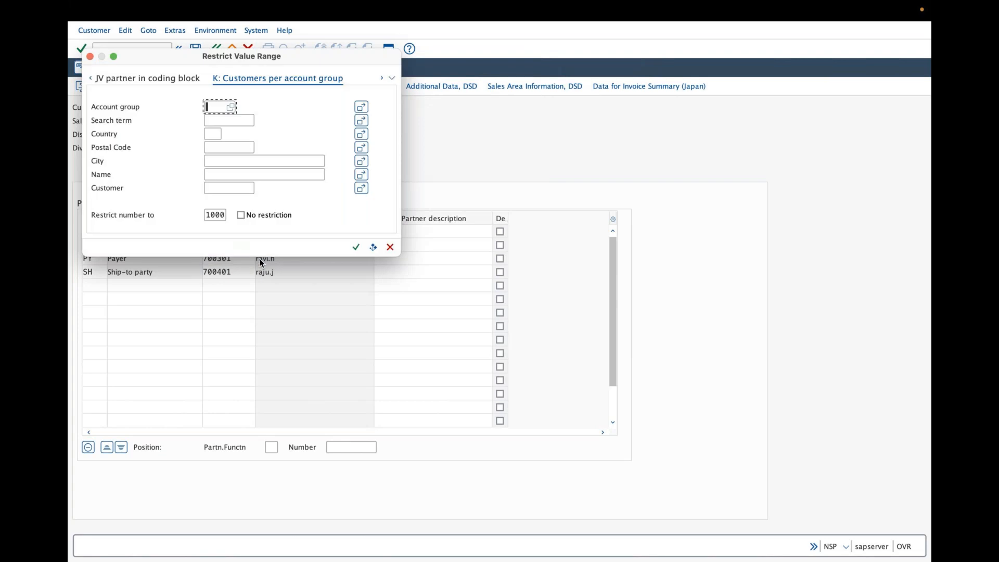
{"action": "type", "text": "gra4"}
{"action": "key", "text": "Return"}
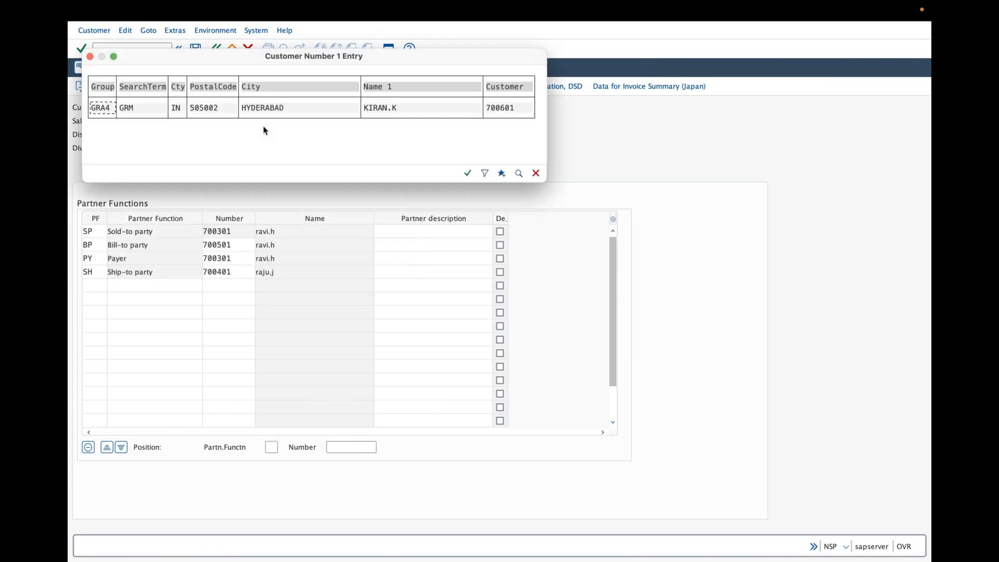
{"action": "double_click", "coordinate": [263, 109]}
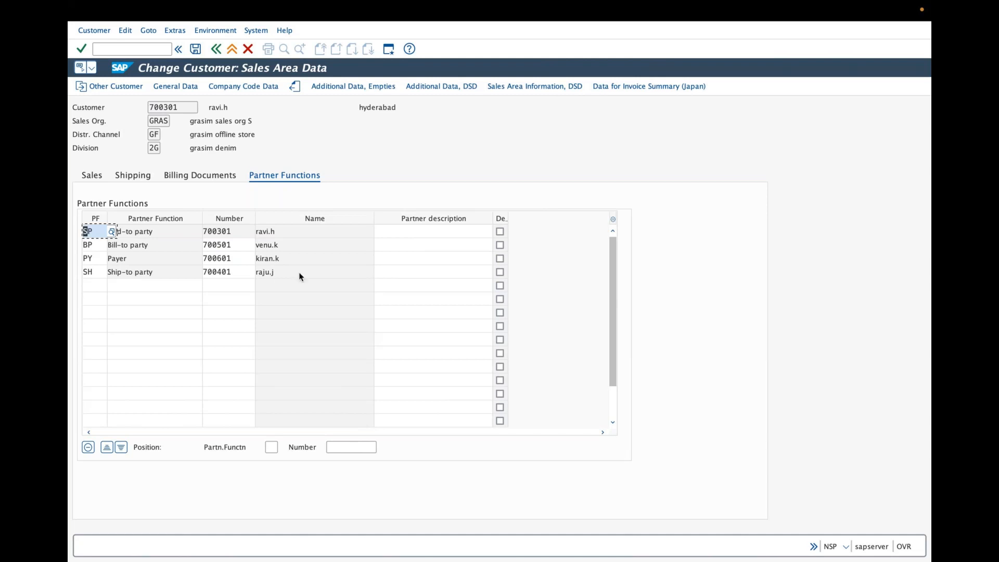
Display the ship-to party's general data from the partner functions list, and return to the customer being changed
{"action": "left_click", "coordinate": [264, 275]}
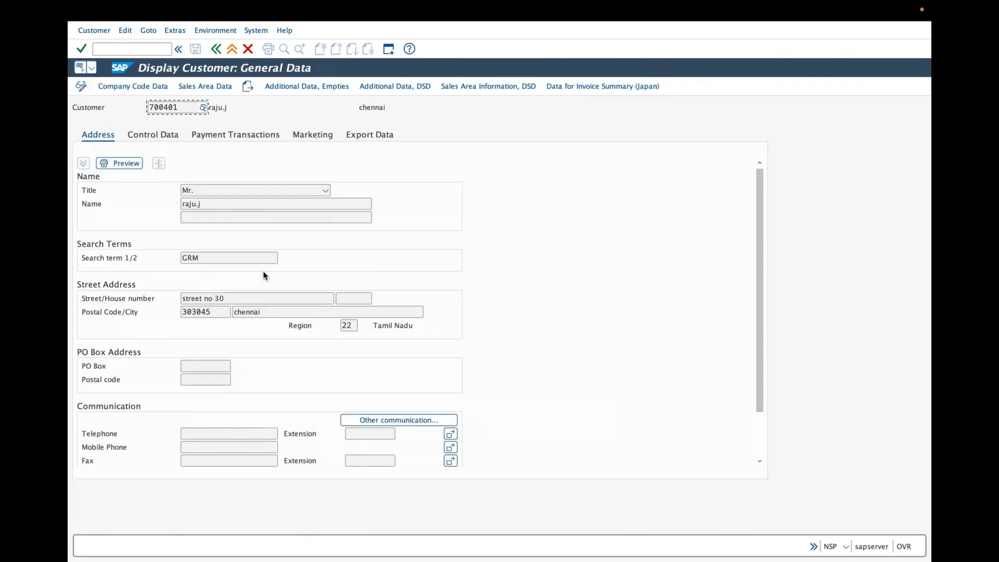
{"action": "left_click", "coordinate": [325, 109]}
{"action": "left_click", "coordinate": [216, 50]}
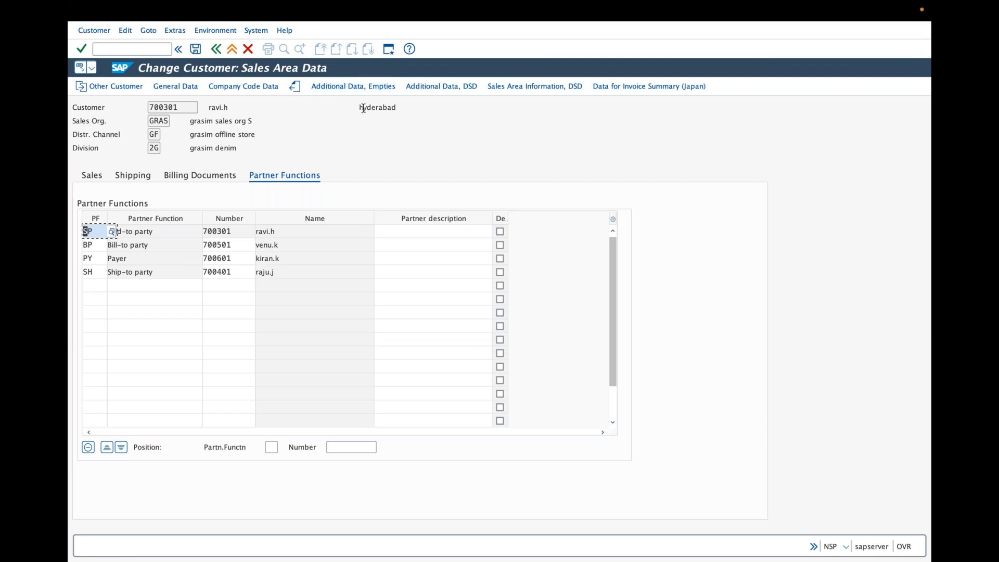
Save the customer's partner function changes, and reposition the customer change initial dialog
{"action": "left_click", "coordinate": [196, 49]}
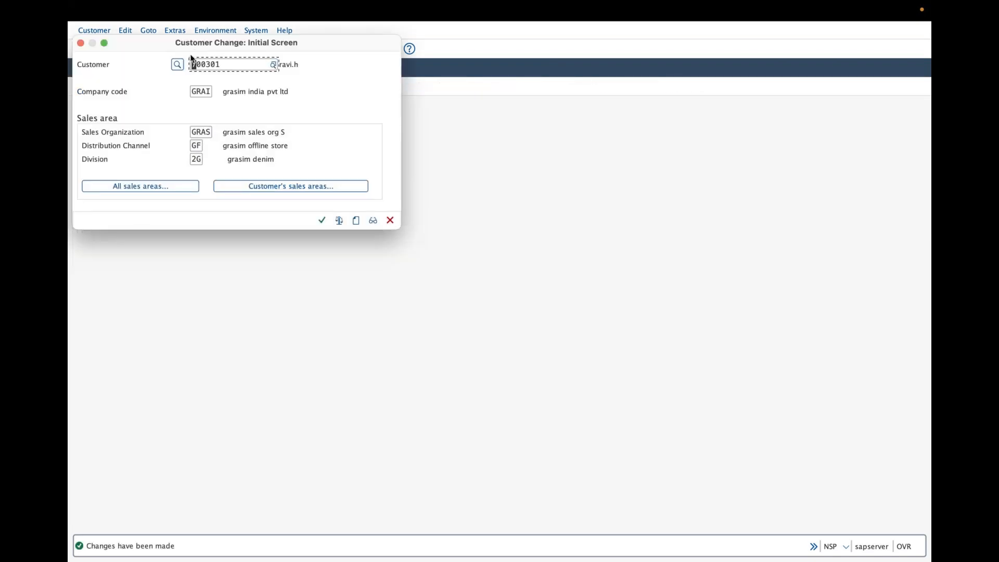
{"action": "left_click_drag", "start_coordinate": [148, 42], "coordinate": [217, 125]}
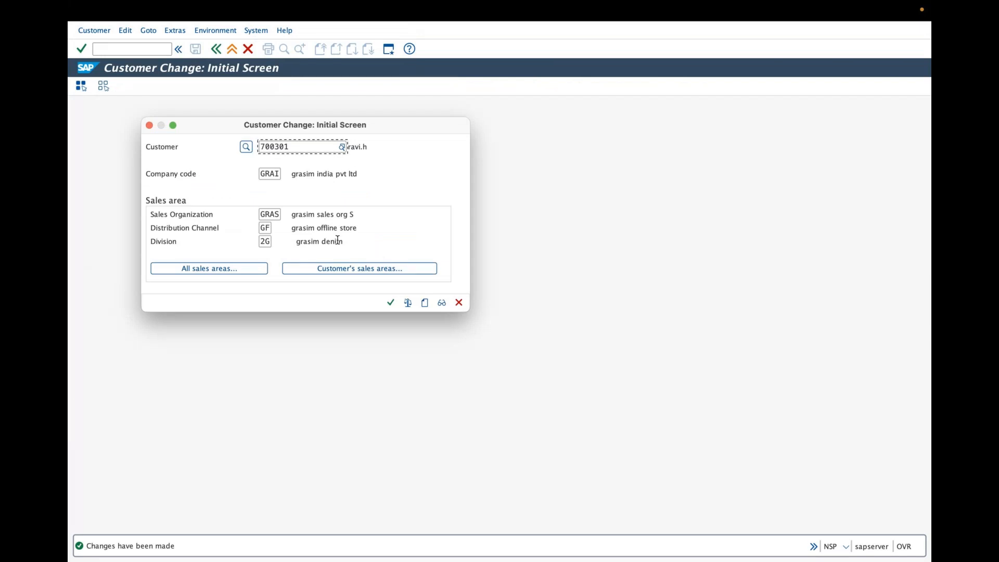
Review the saved customer's assigned sales areas, and leave customer change
{"action": "left_click", "coordinate": [371, 269]}
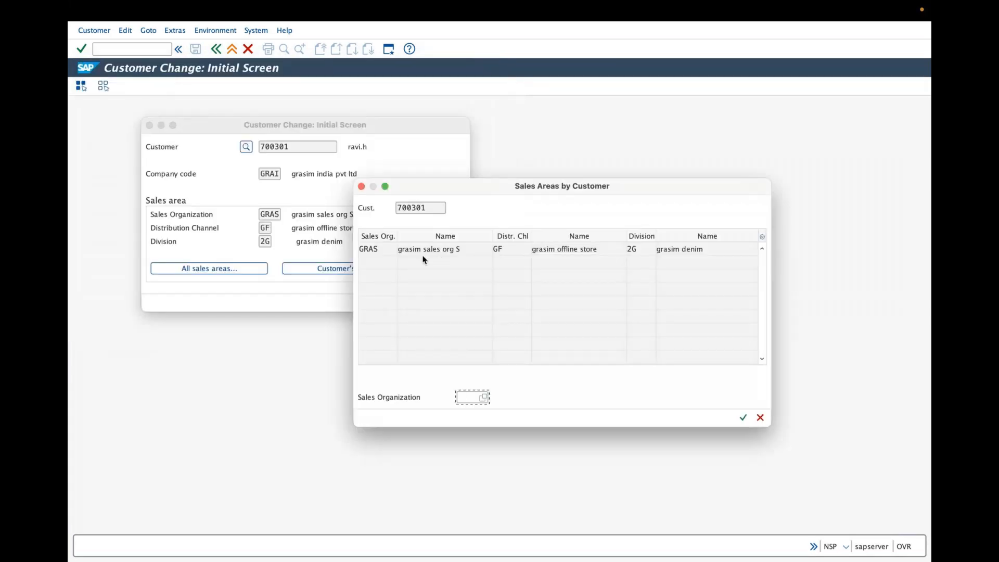
{"action": "left_click", "coordinate": [759, 416]}
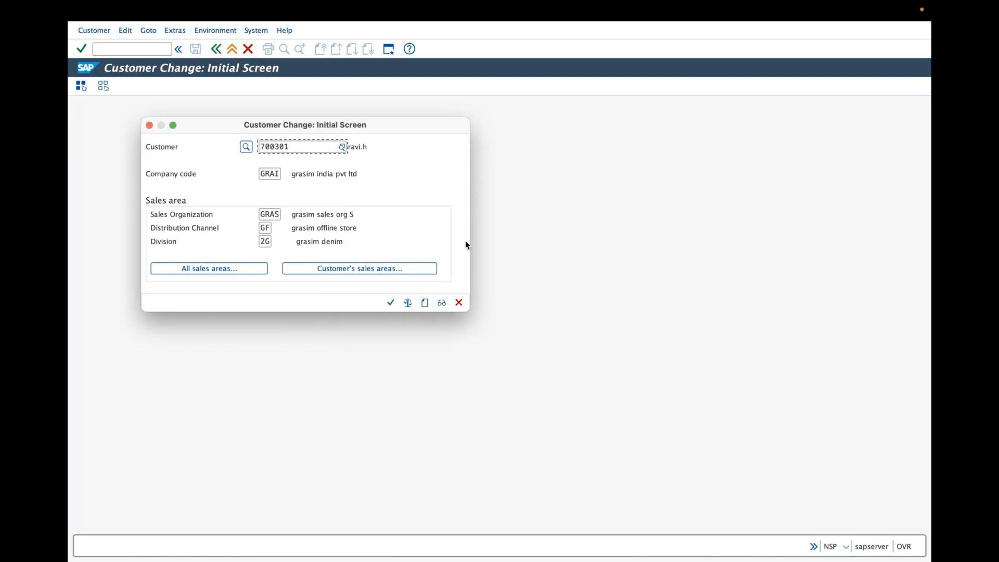
{"action": "left_click", "coordinate": [459, 302]}
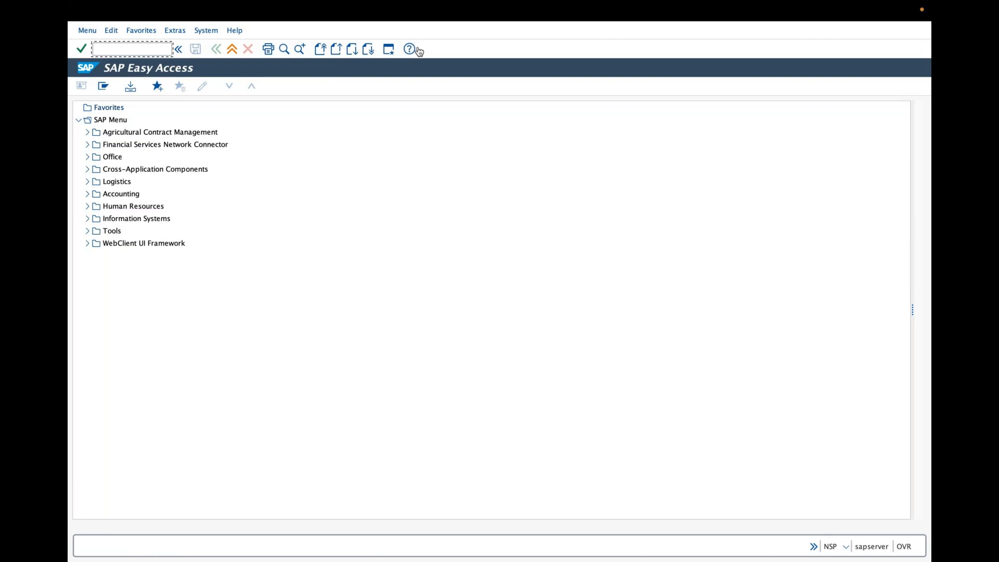
Expand the SAP tree through Logistics, Sales and Distribution, Master Data, Business Partner and Customer to the Create transactions
{"action": "mouse_move", "coordinate": [585, 10]}
{"action": "left_click", "coordinate": [92, 199]}
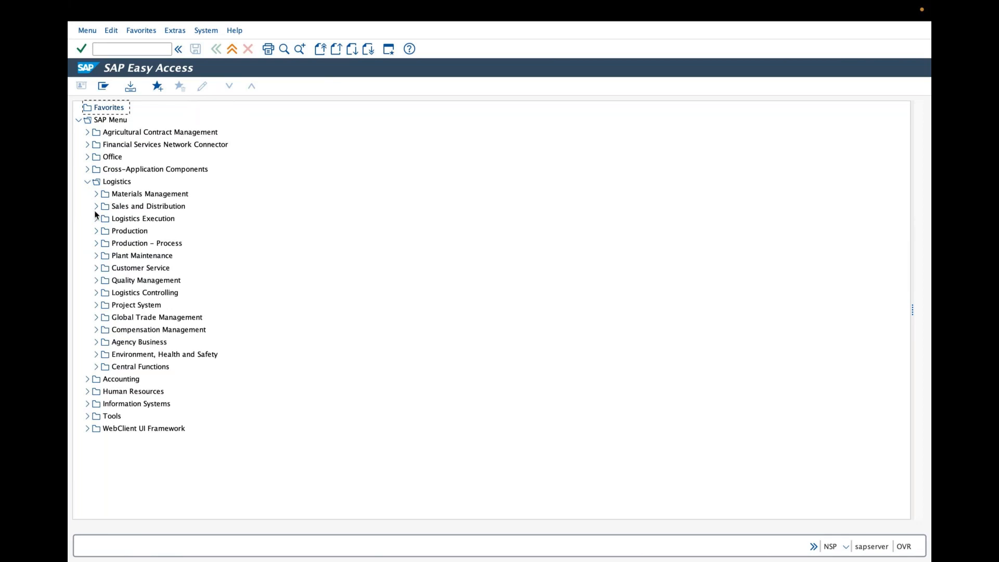
{"action": "left_click", "coordinate": [95, 207]}
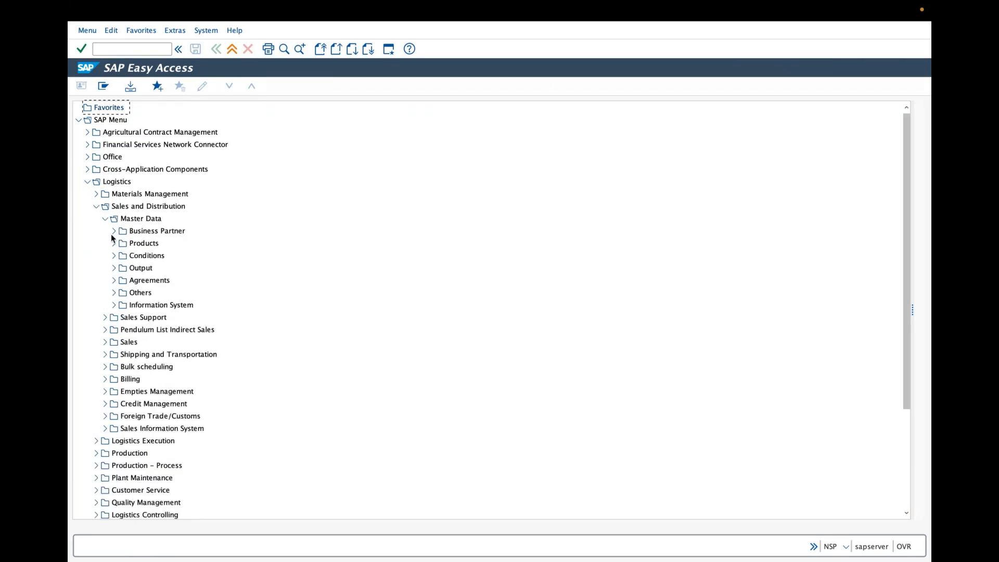
{"action": "left_click", "coordinate": [114, 232]}
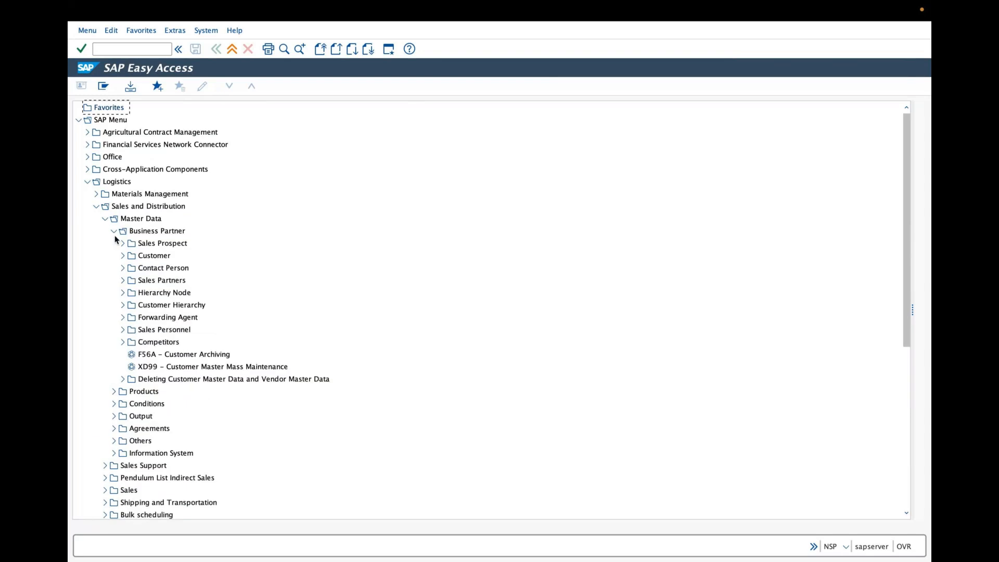
{"action": "left_click", "coordinate": [123, 256]}
{"action": "left_click", "coordinate": [132, 269]}
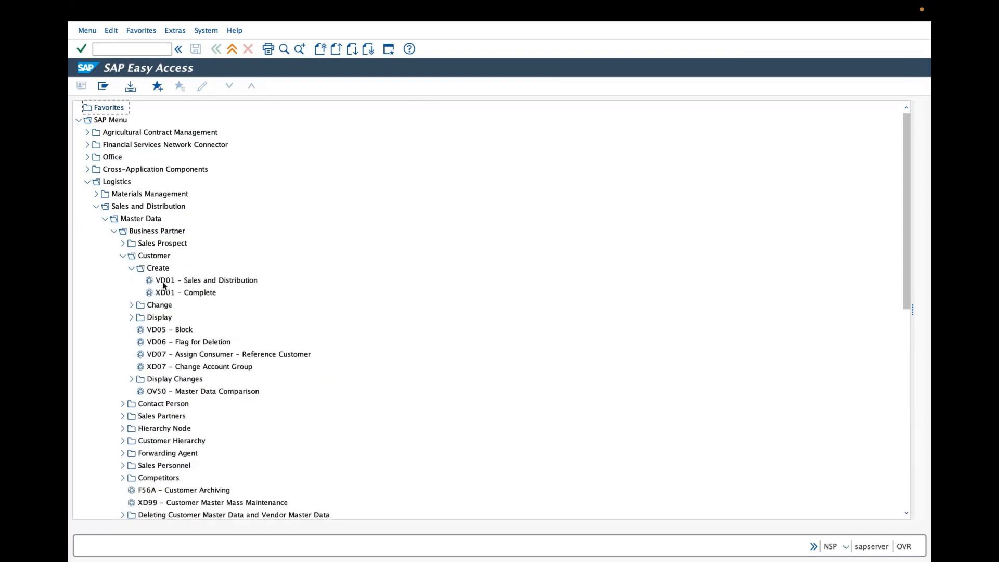
Start customer creation with VD01 - Sales and Distribution, and choose account group GRASIM SOLD TO PARTY
{"action": "left_click", "coordinate": [176, 282]}
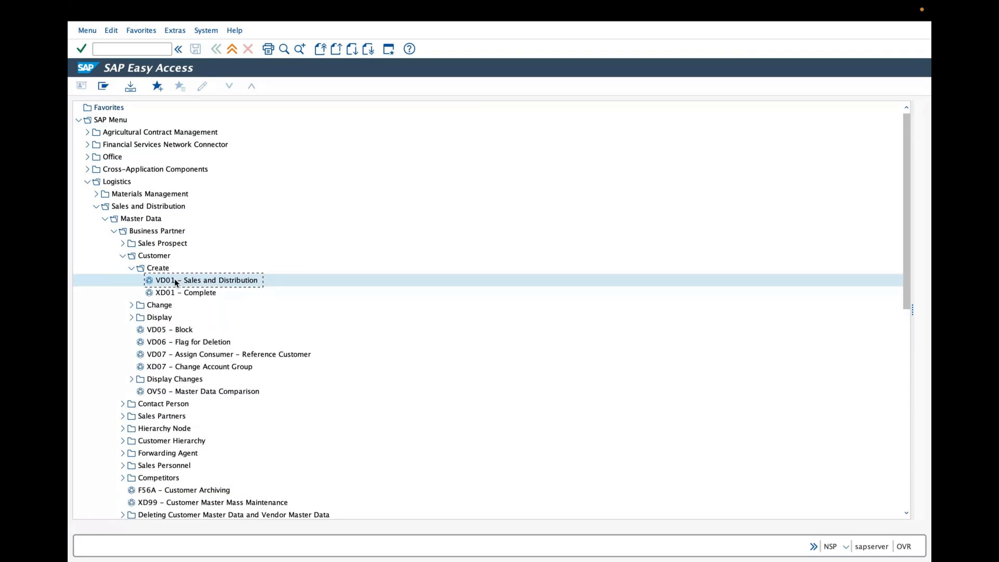
{"action": "left_click", "coordinate": [201, 294]}
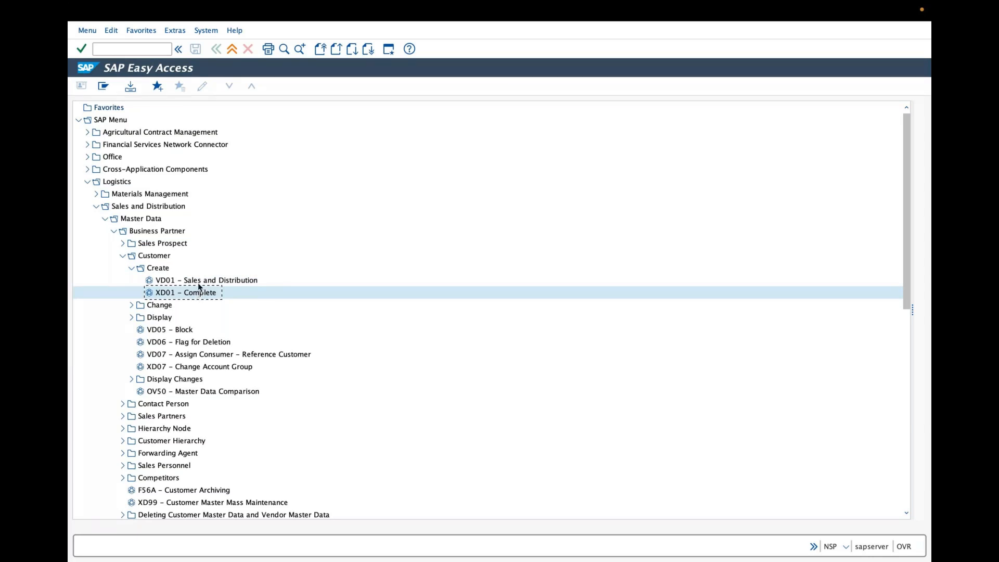
{"action": "left_click", "coordinate": [199, 284]}
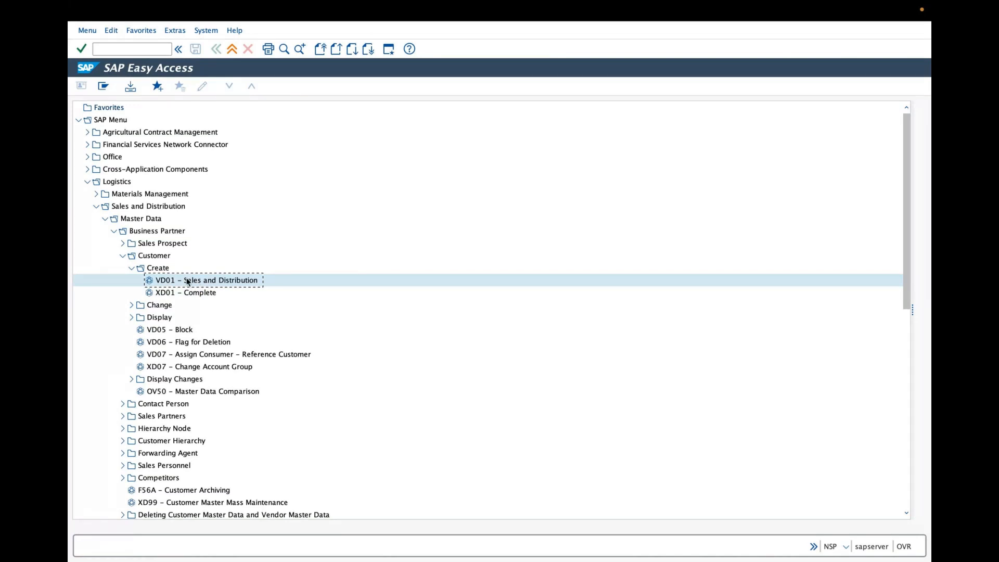
{"action": "double_click", "coordinate": [190, 281]}
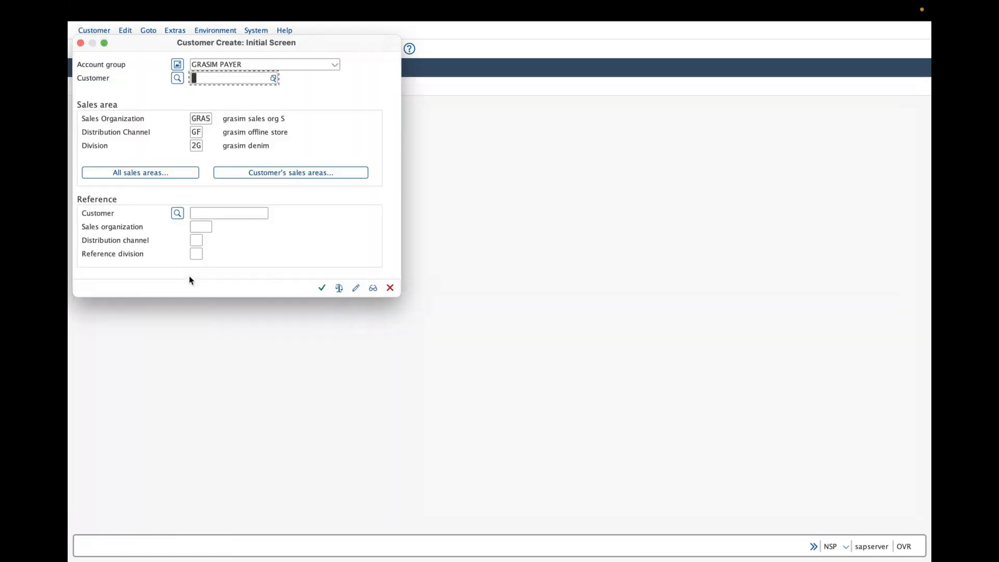
{"action": "left_click_drag", "start_coordinate": [220, 98], "coordinate": [247, 110]}
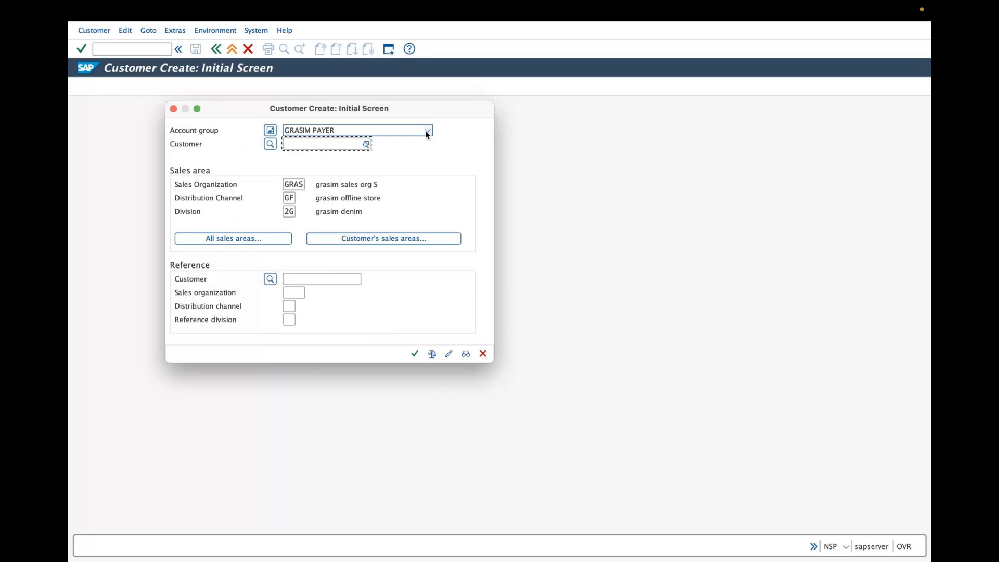
{"action": "left_click", "coordinate": [427, 130]}
{"action": "left_click", "coordinate": [343, 171]}
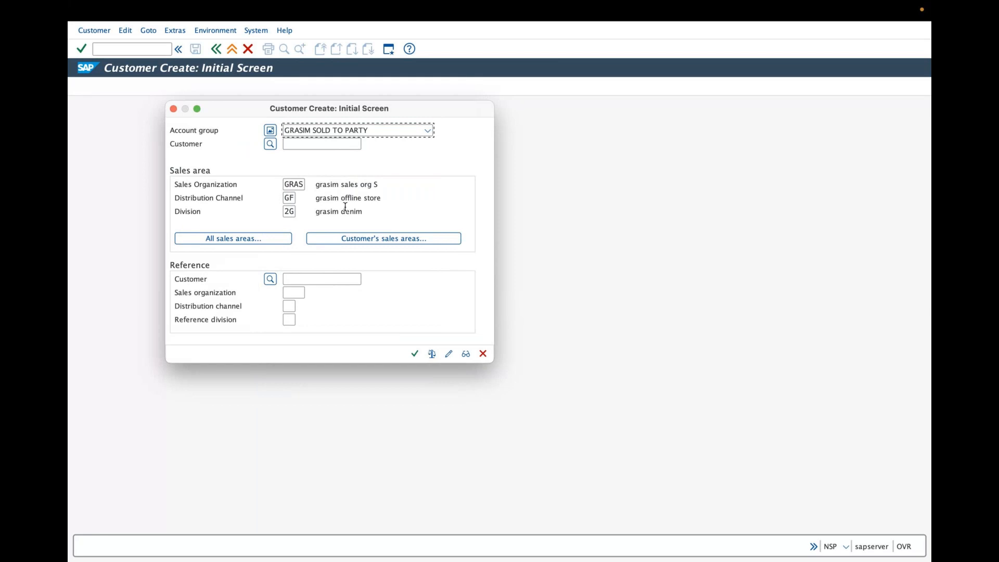
Search for existing customers in account group gra2, and select the sold-to customer from Chennai as the customer to extend
{"action": "left_click", "coordinate": [287, 144]}
{"action": "left_click", "coordinate": [366, 146]}
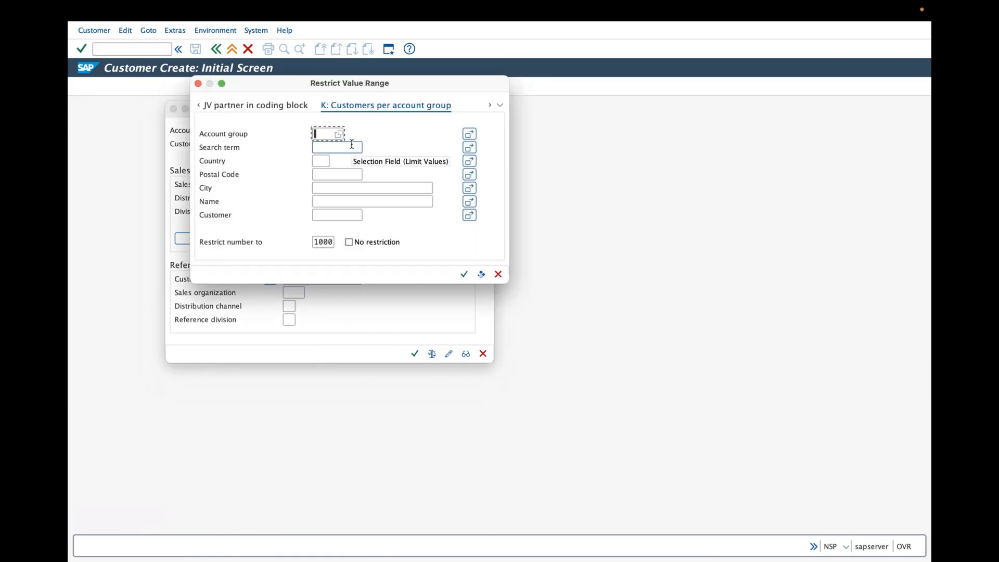
{"action": "type", "text": "g"}
{"action": "key", "text": "BackSpace"}
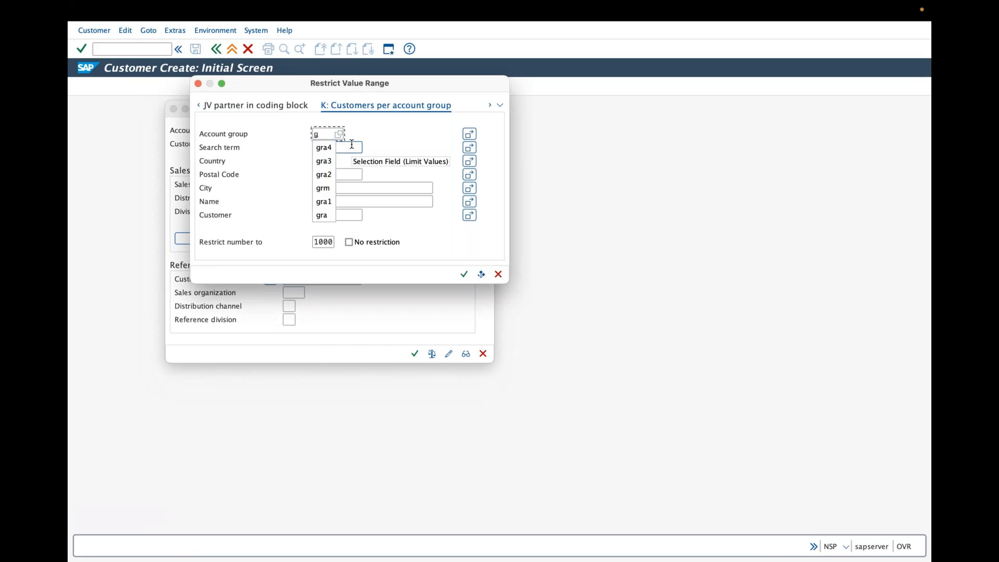
{"action": "key", "text": "Down"}
{"action": "type", "text": "gra2"}
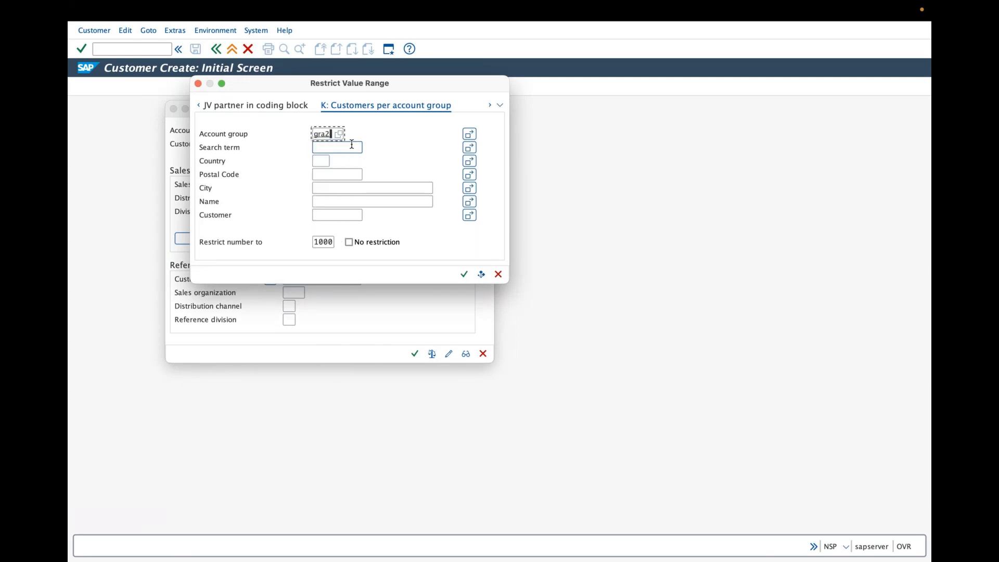
{"action": "key", "text": "Return"}
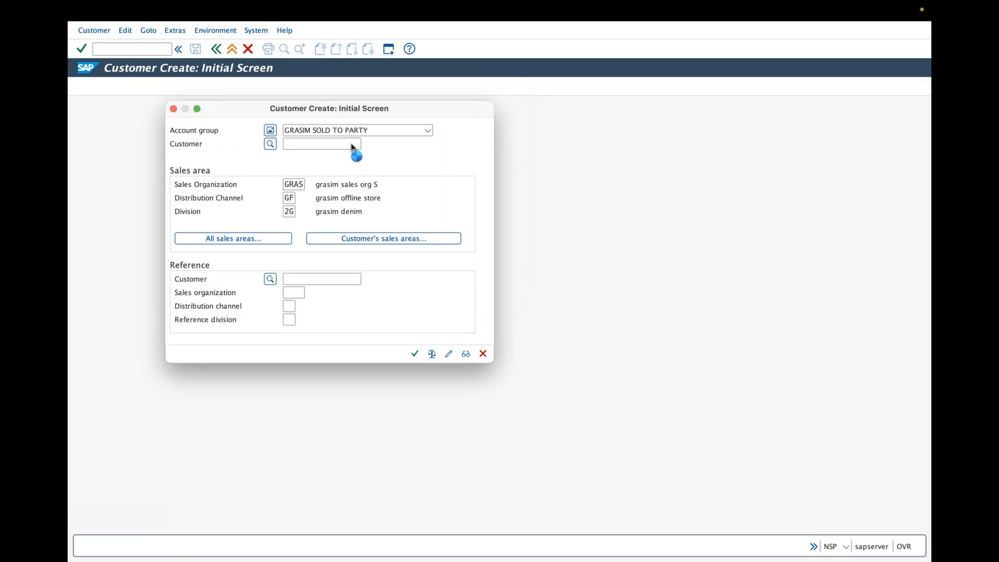
{"action": "double_click", "coordinate": [480, 136]}
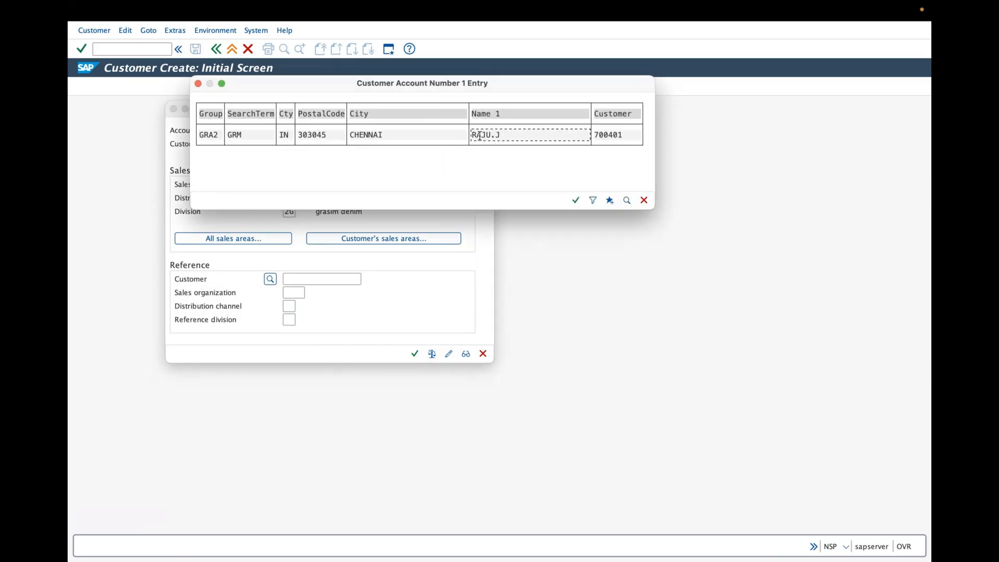
Choose sales area GRAS, GF, 3G (grasim cotton) from all sales areas, and proceed to the customer's sales area data
{"action": "left_click", "coordinate": [255, 240]}
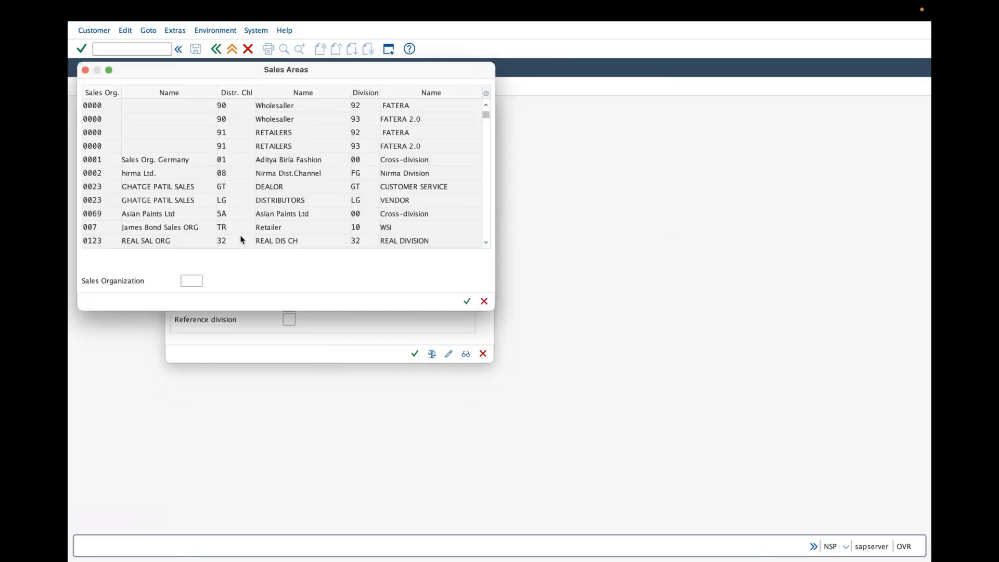
{"action": "type", "text": "gra"}
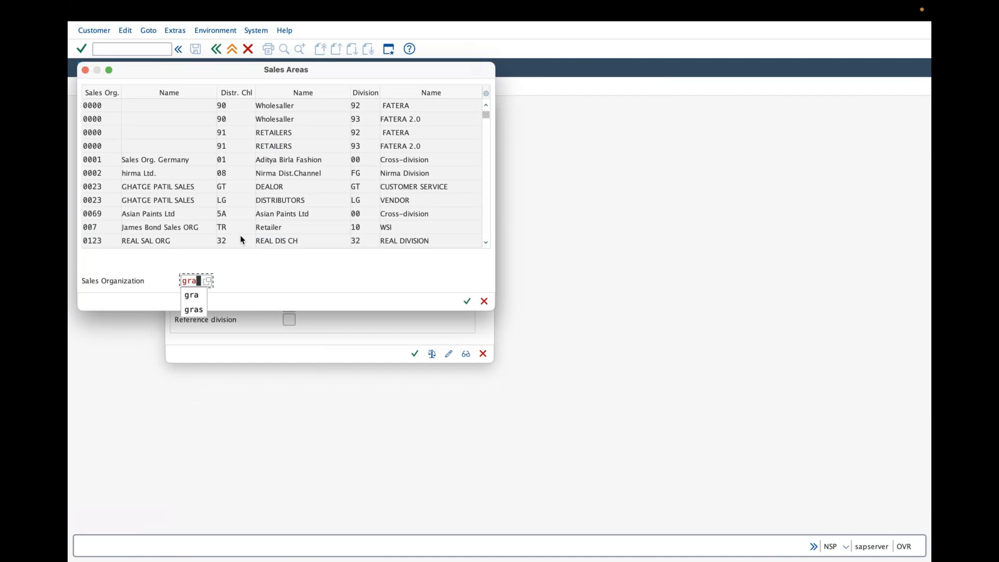
{"action": "key", "text": "Return"}
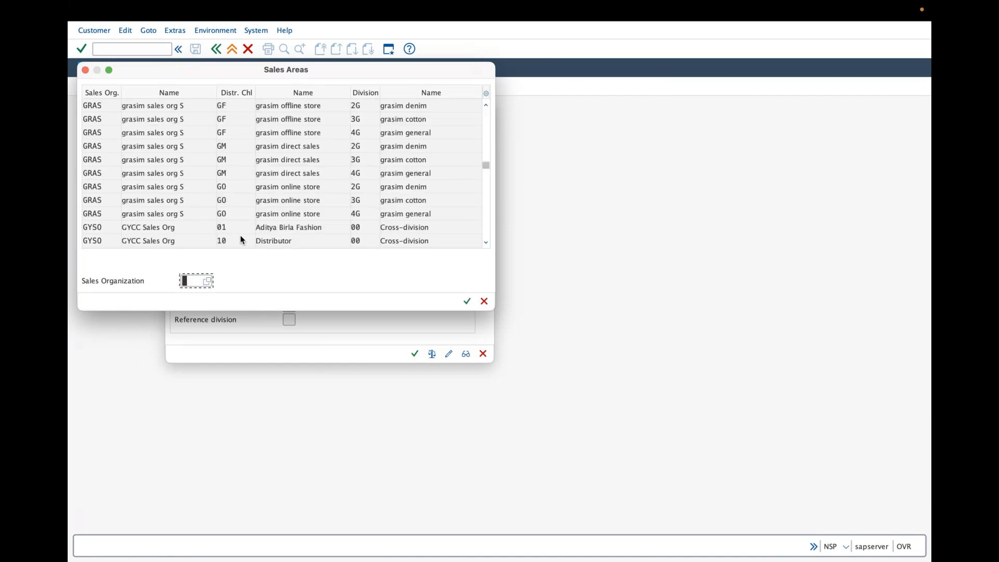
{"action": "double_click", "coordinate": [204, 120]}
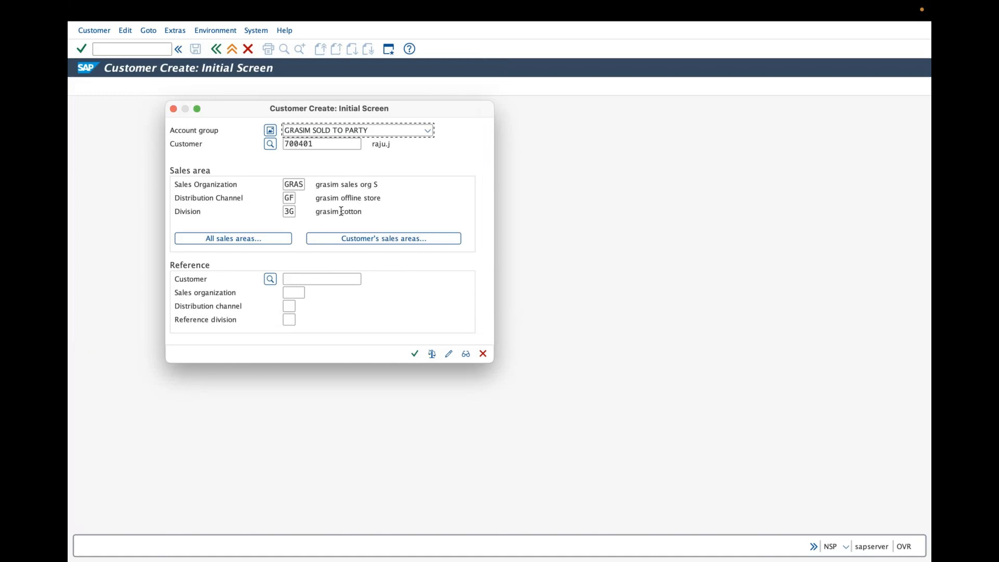
{"action": "left_click_drag", "start_coordinate": [341, 212], "coordinate": [374, 210]}
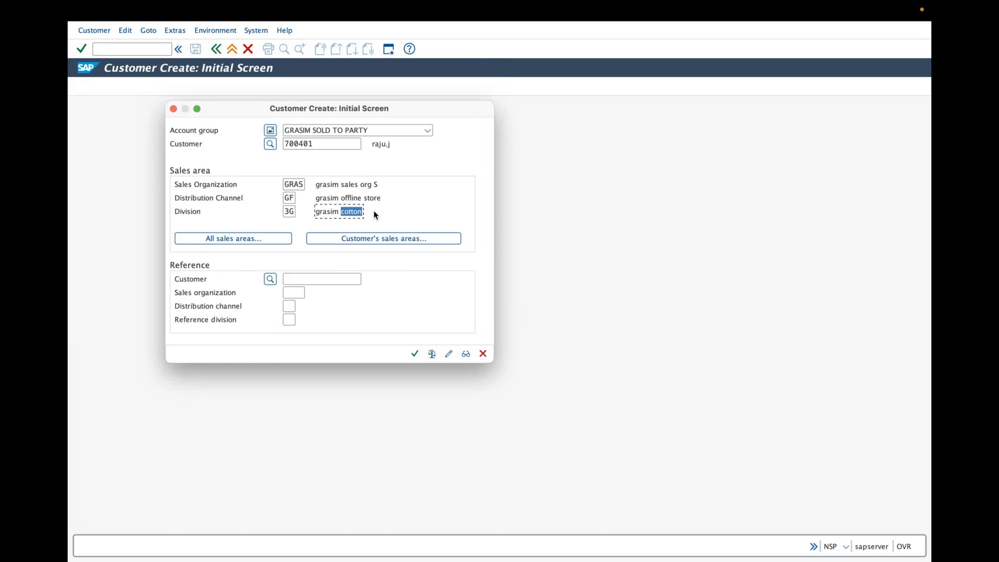
{"action": "left_click", "coordinate": [414, 354]}
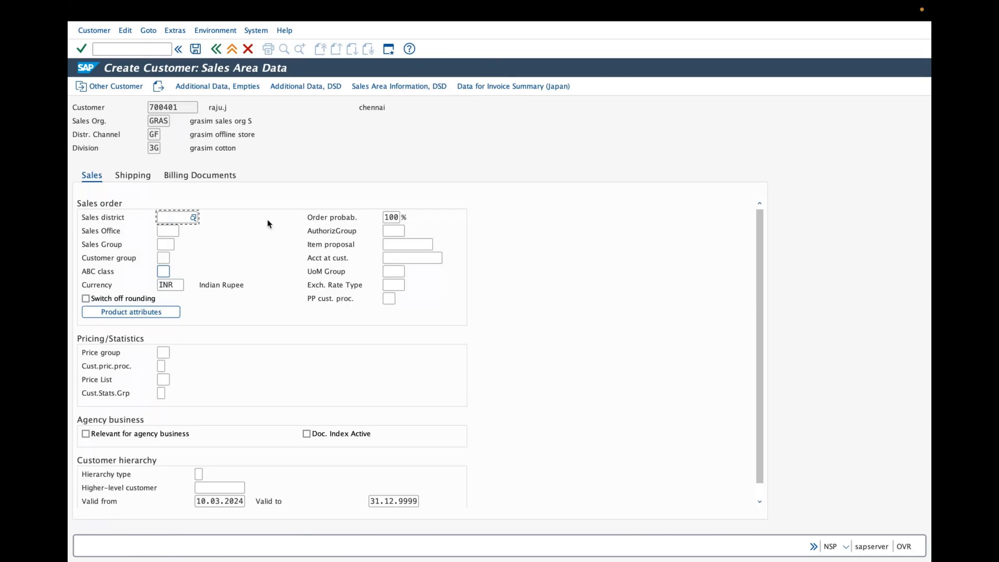
Set the sales district to 000002, the sales office to GRAF and the sales group to GR2
{"action": "left_click", "coordinate": [177, 219]}
{"action": "left_click", "coordinate": [175, 231]}
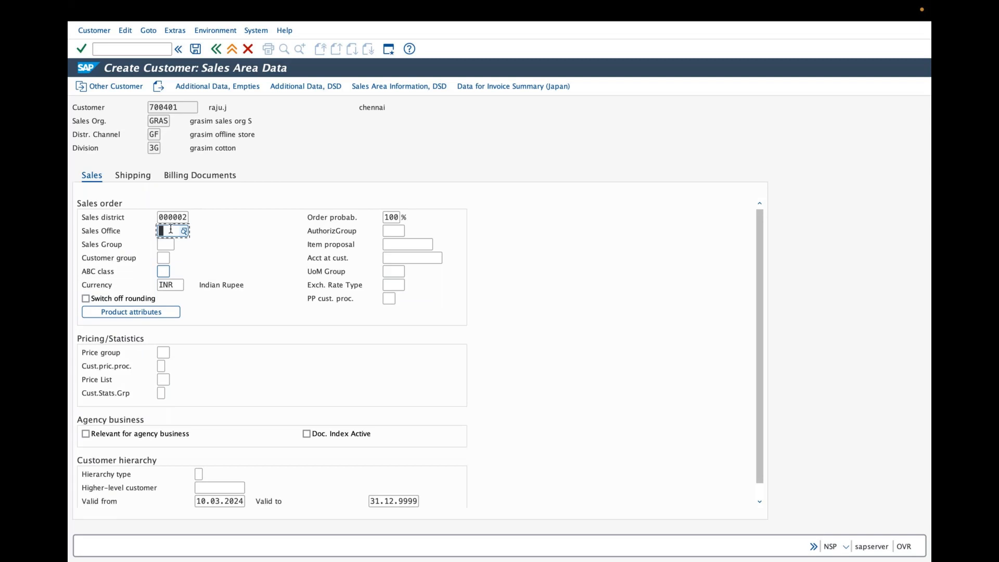
{"action": "left_click", "coordinate": [172, 234]}
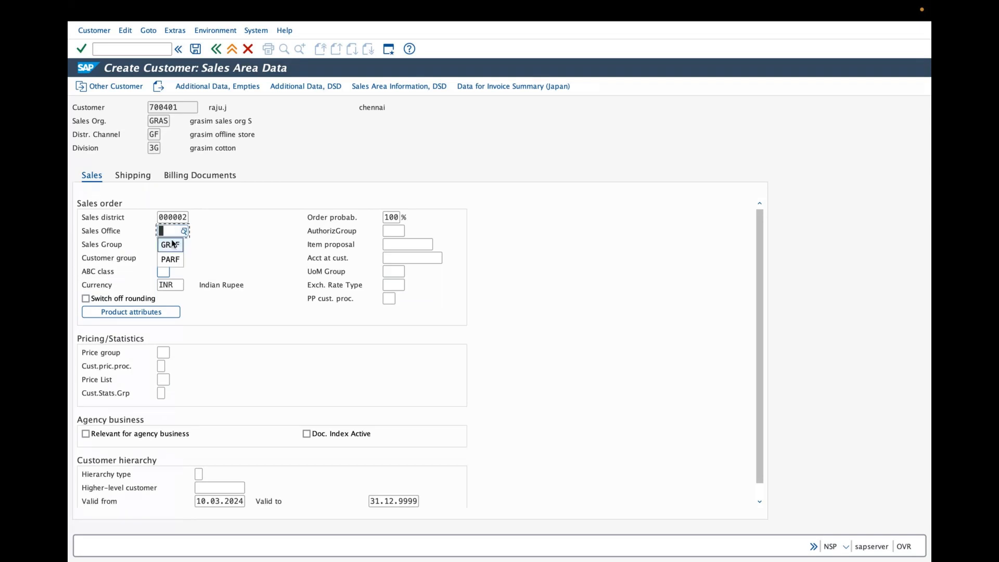
{"action": "left_click", "coordinate": [173, 245]}
{"action": "left_click", "coordinate": [179, 244]}
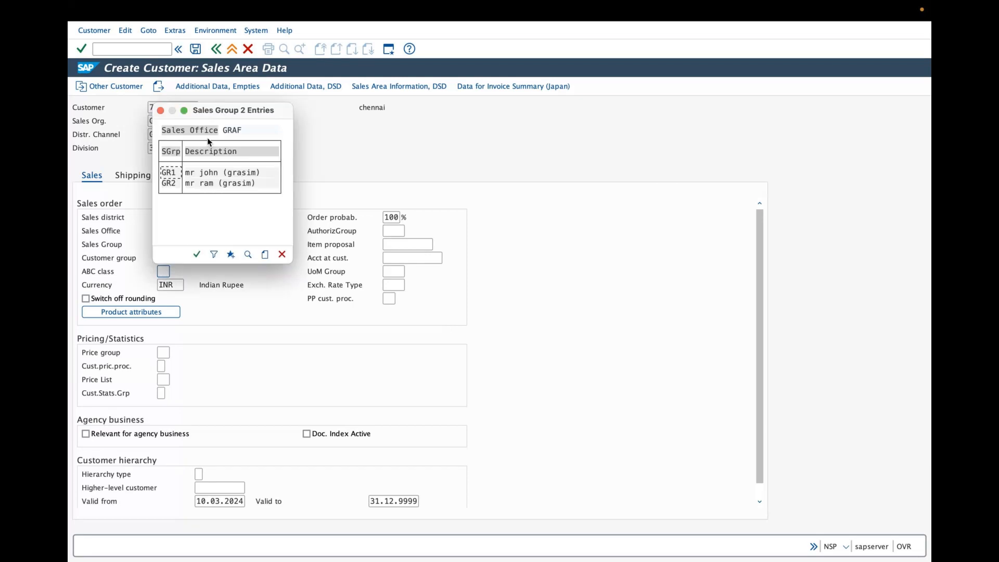
{"action": "left_click_drag", "start_coordinate": [224, 112], "coordinate": [316, 132]}
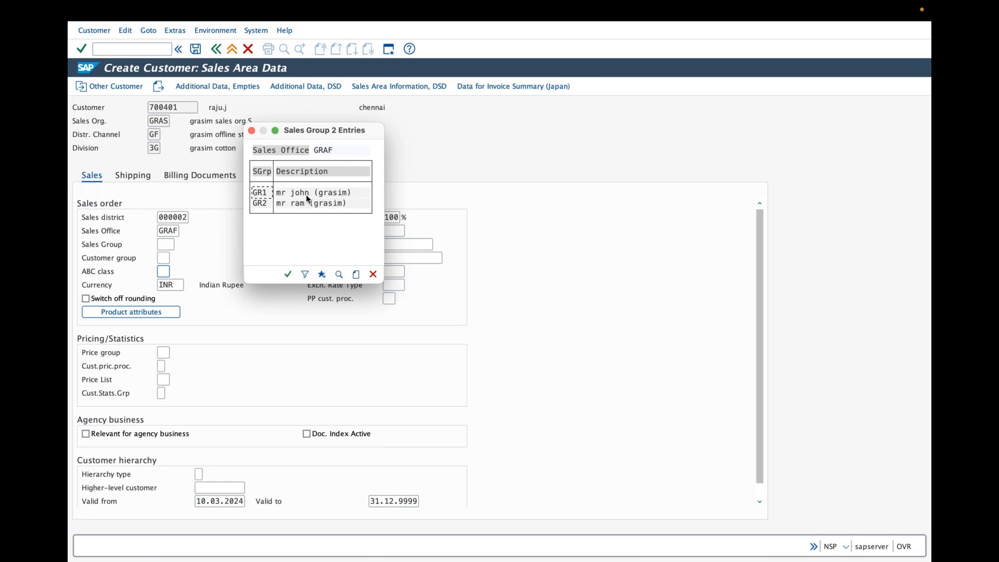
{"action": "key", "text": "Tab"}
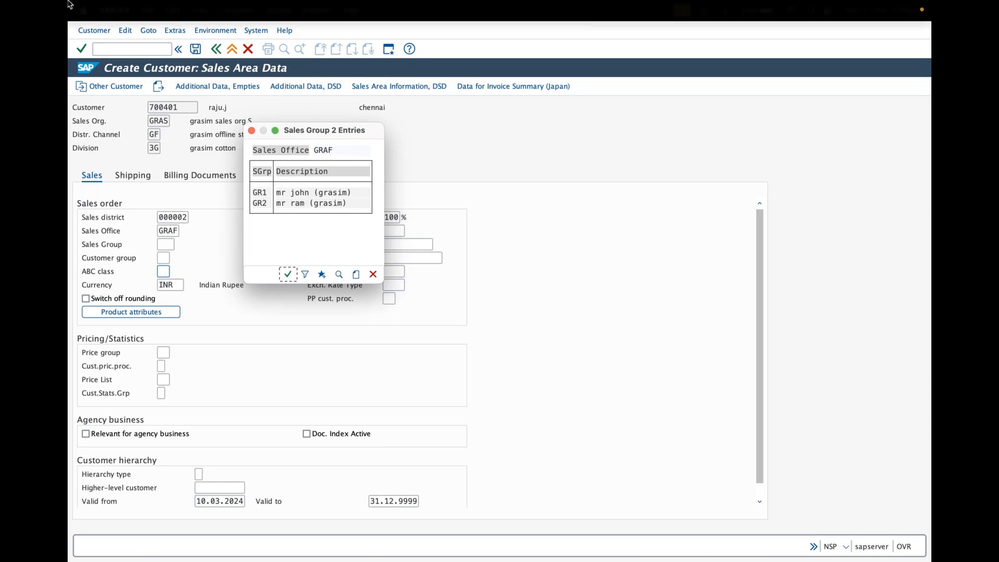
{"action": "key", "text": "Return"}
Set the customer group to 10 and the ABC class to A in the sales order data
{"action": "left_click", "coordinate": [161, 259]}
{"action": "type", "text": "10"}
{"action": "left_click", "coordinate": [164, 271]}
{"action": "left_click", "coordinate": [168, 271]}
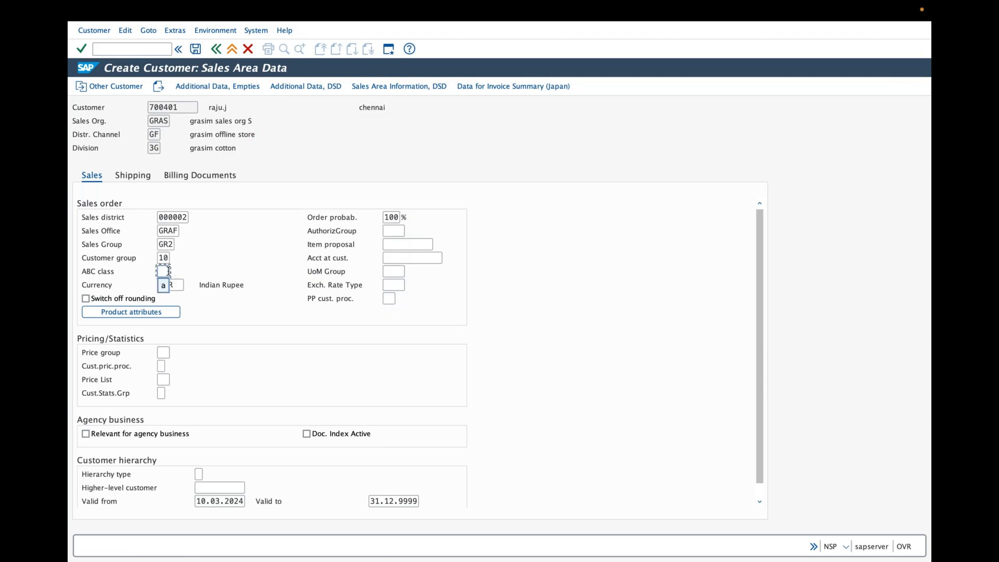
{"action": "left_click", "coordinate": [167, 285]}
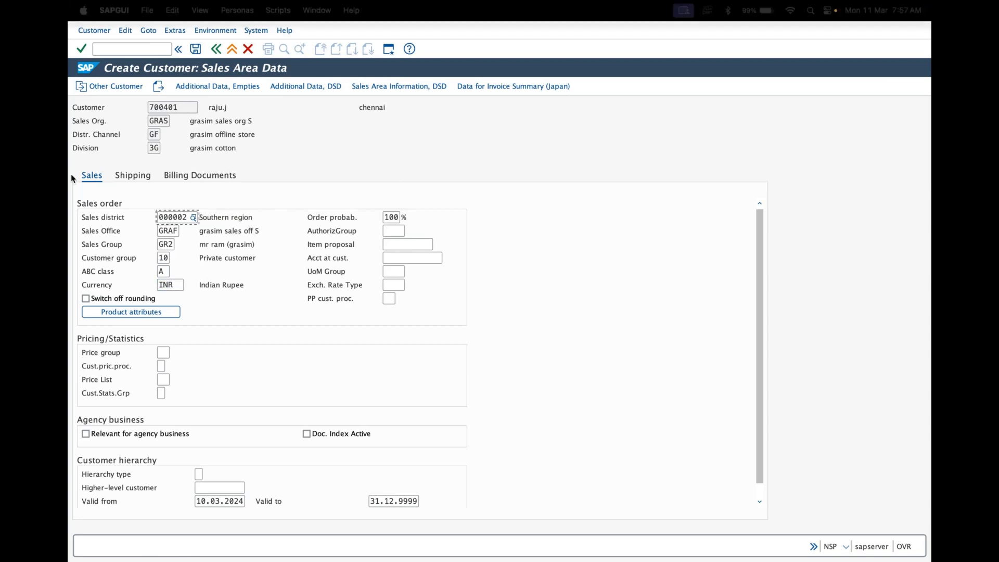
Fill in the shipping data with delivery priority 2, shipping conditions 02 and delivering plant GARP
{"action": "left_click", "coordinate": [145, 180]}
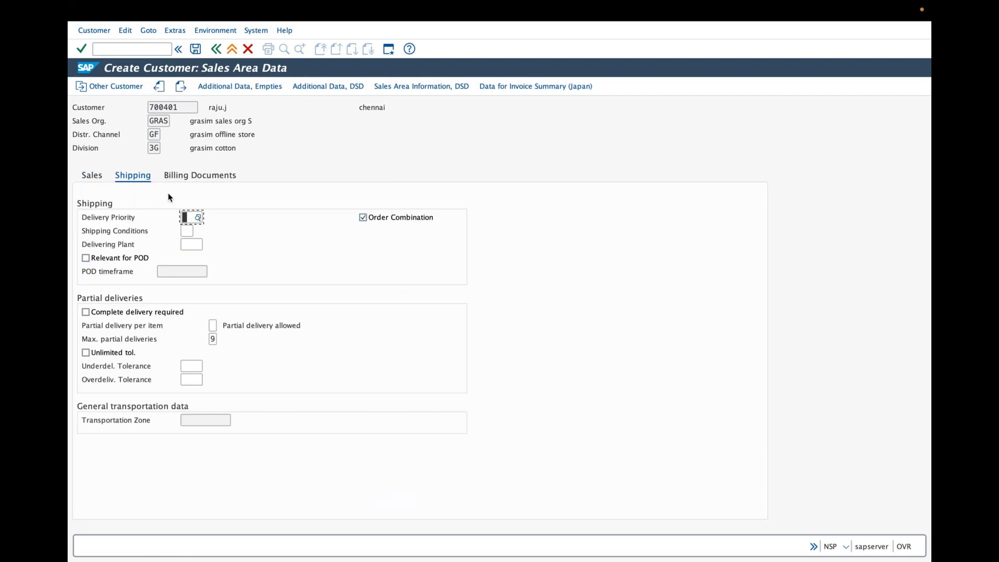
{"action": "type", "text": "2"}
{"action": "left_click", "coordinate": [185, 230]}
{"action": "type", "text": "02"}
{"action": "left_click", "coordinate": [191, 245]}
{"action": "left_click", "coordinate": [194, 257]}
{"action": "key", "text": "Return"}
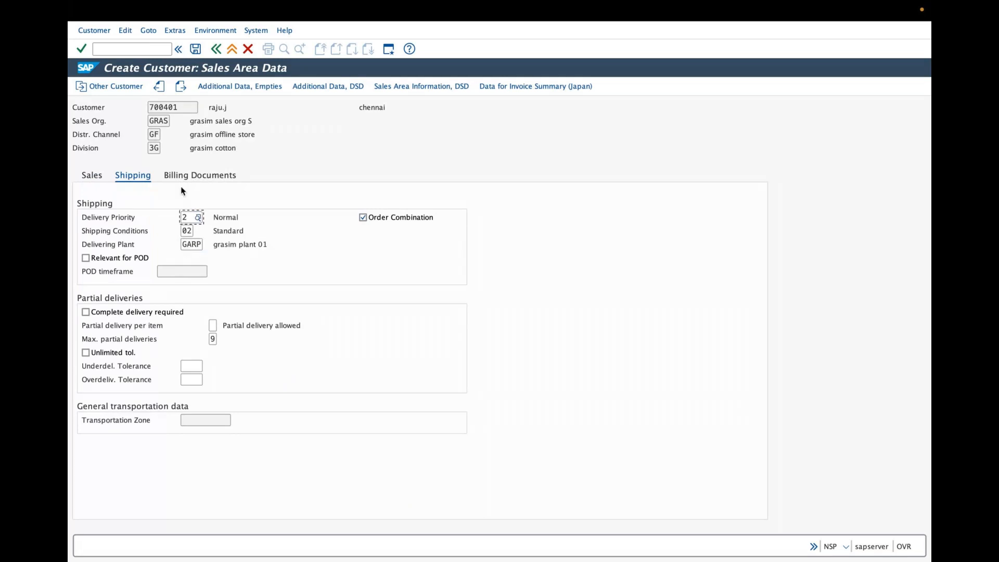
Fill in the billing document data with invoicing dates 02 and invoicing list dates 01
{"action": "left_click", "coordinate": [181, 177]}
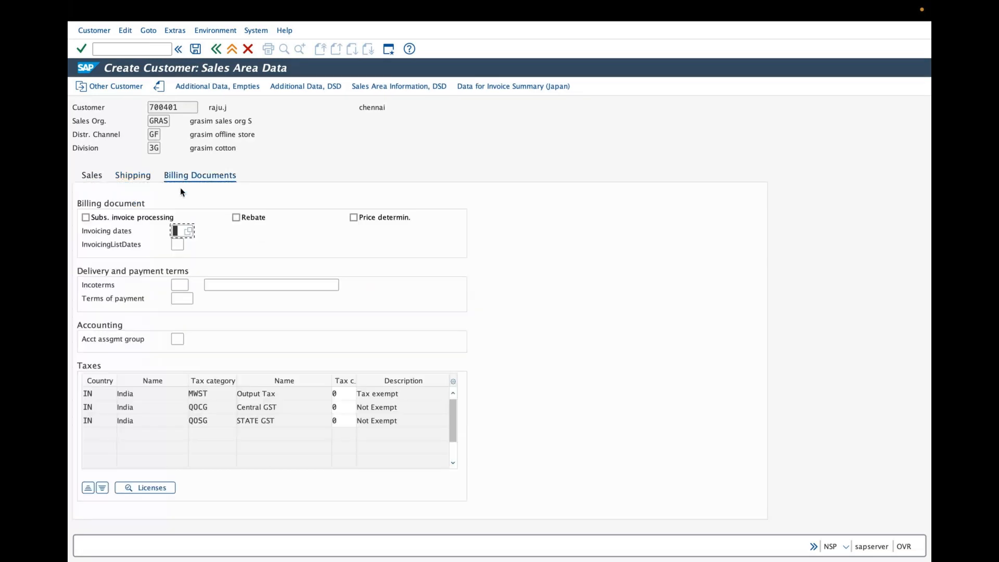
{"action": "type", "text": "02"}
{"action": "key", "text": "Tab"}
{"action": "type", "text": "01"}
{"action": "key", "text": "Return"}
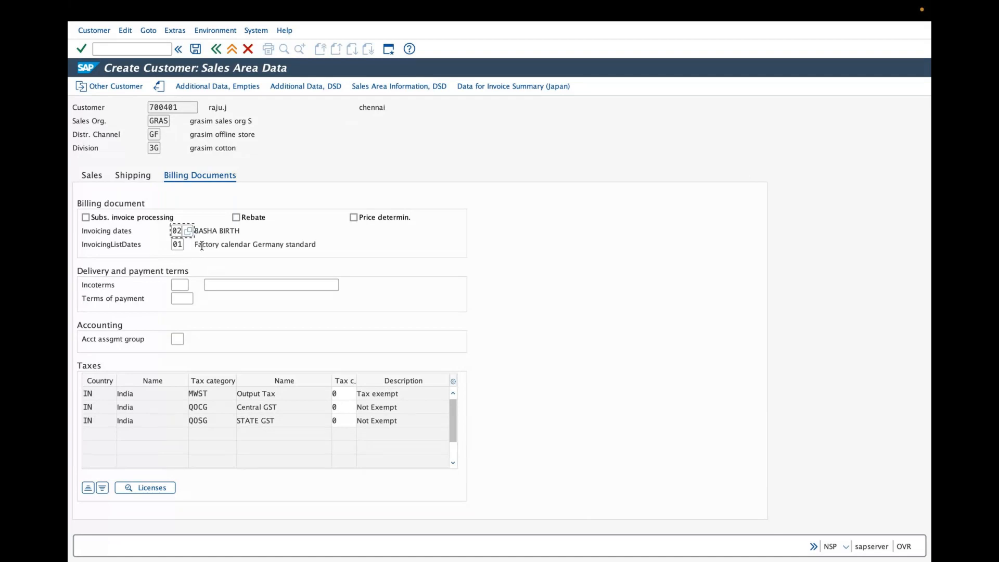
Save the customer's new sales area data, and leave customer creation
{"action": "left_click", "coordinate": [195, 49]}
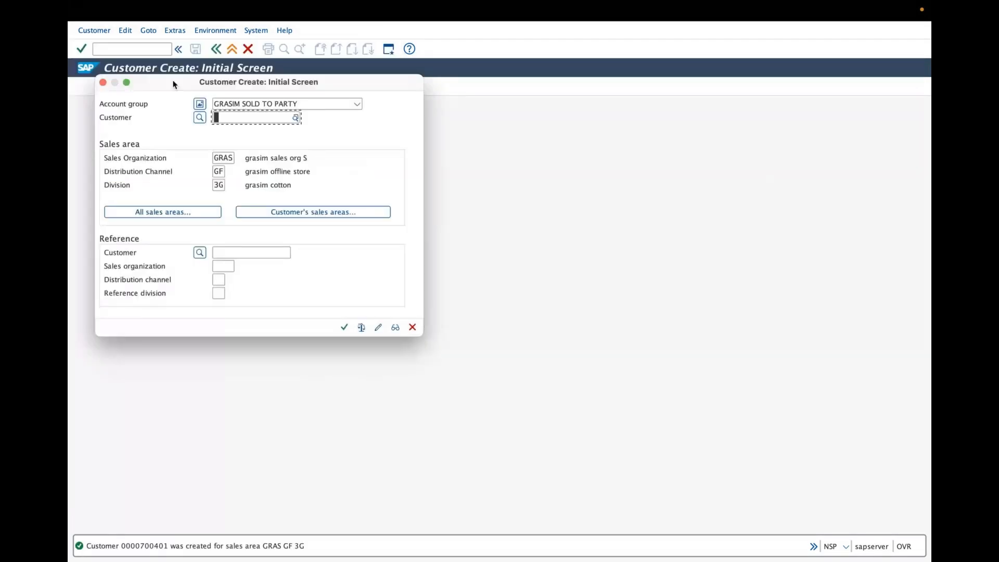
{"action": "left_click_drag", "start_coordinate": [173, 84], "coordinate": [189, 102]}
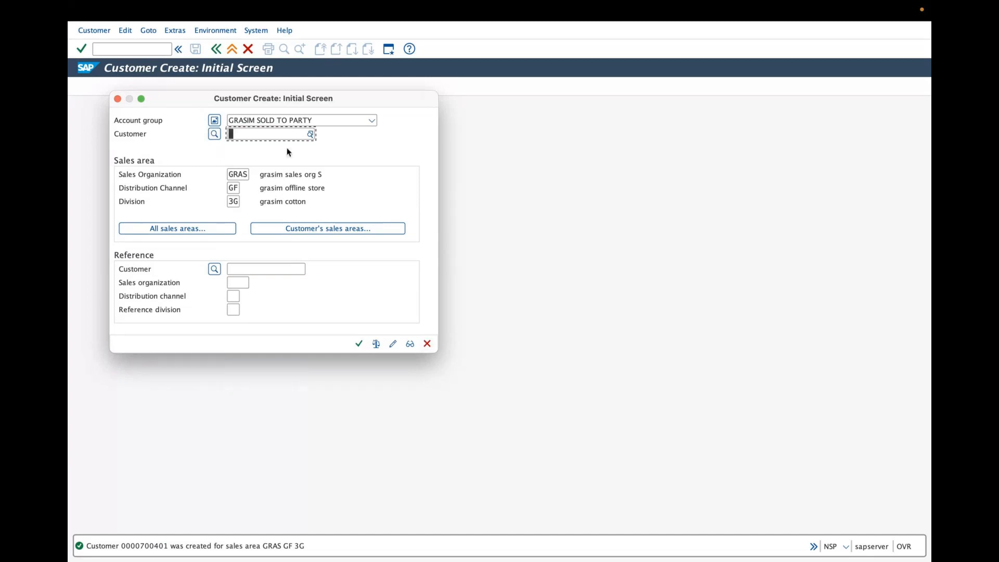
{"action": "left_click", "coordinate": [427, 344]}
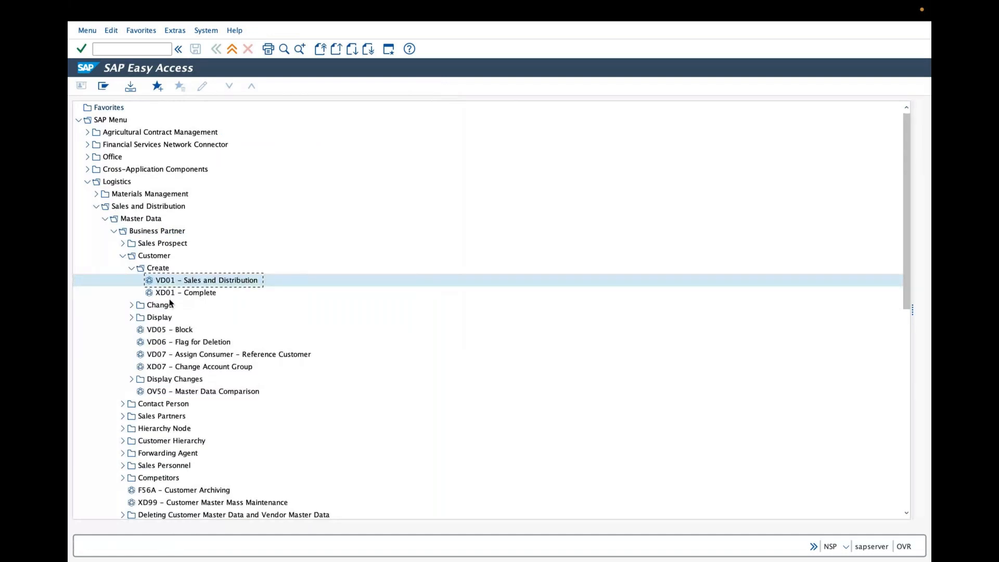
Open the customer with VD02 - Sales and Distribution, review the general and sales area data, and return to the initial screen
{"action": "left_click", "coordinate": [130, 306]}
{"action": "double_click", "coordinate": [169, 319]}
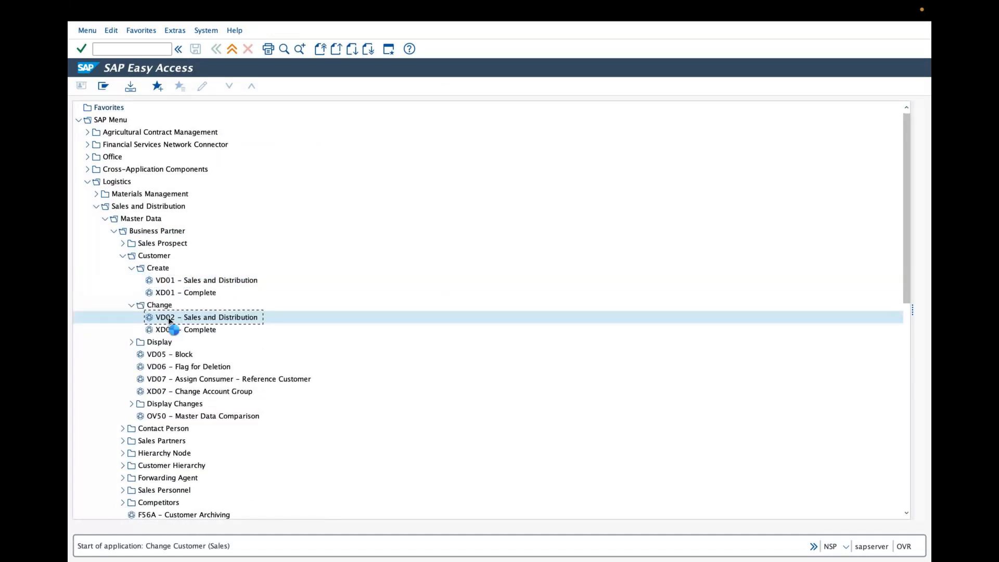
{"action": "left_click_drag", "start_coordinate": [148, 41], "coordinate": [184, 130]}
{"action": "key", "text": "Tab"}
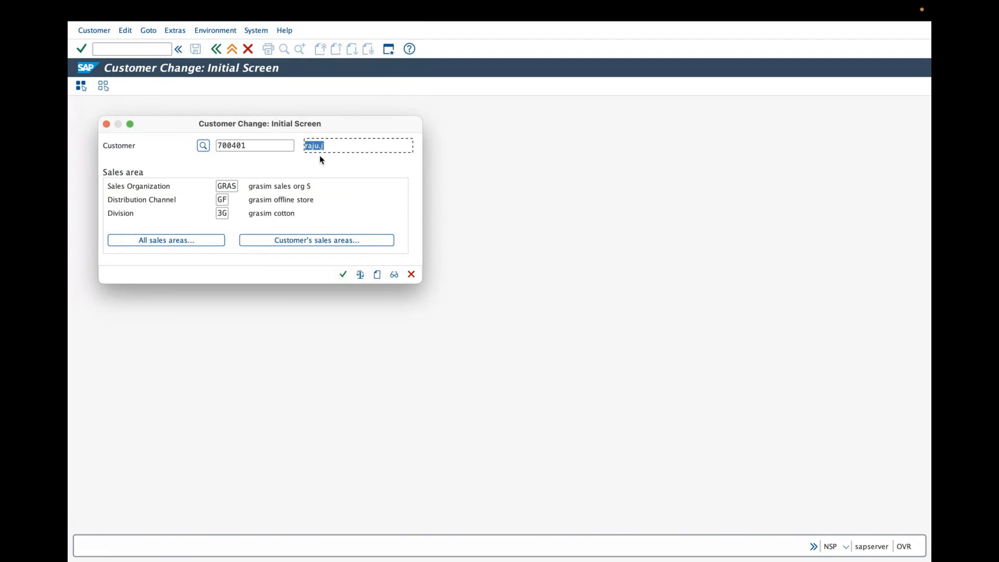
{"action": "left_click", "coordinate": [343, 274]}
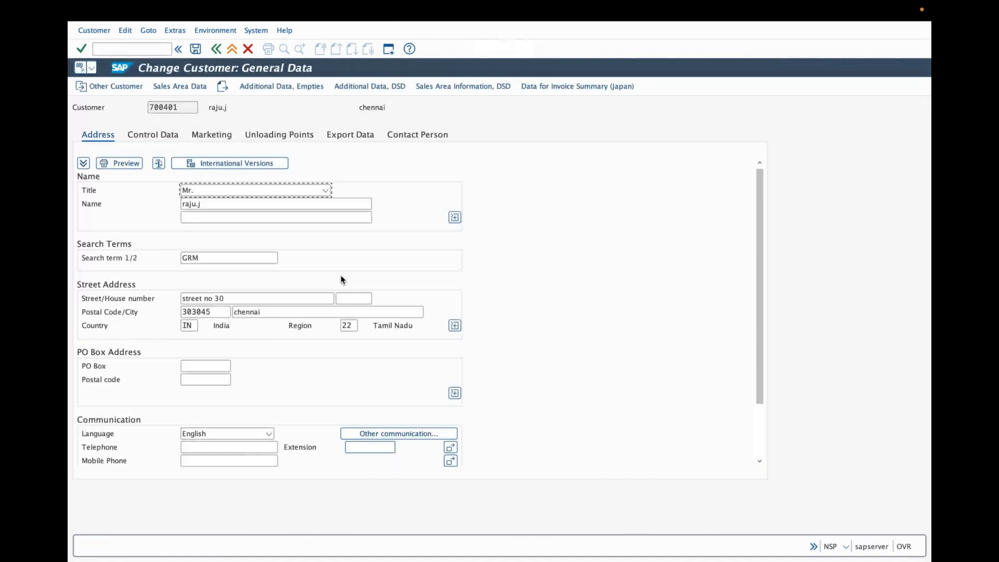
{"action": "left_click", "coordinate": [181, 87]}
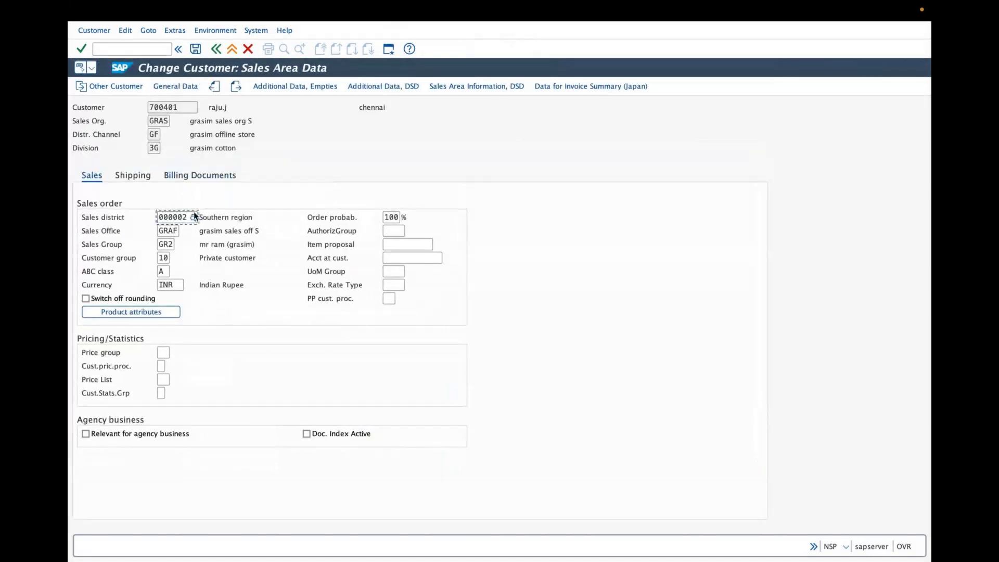
{"action": "left_click", "coordinate": [216, 50]}
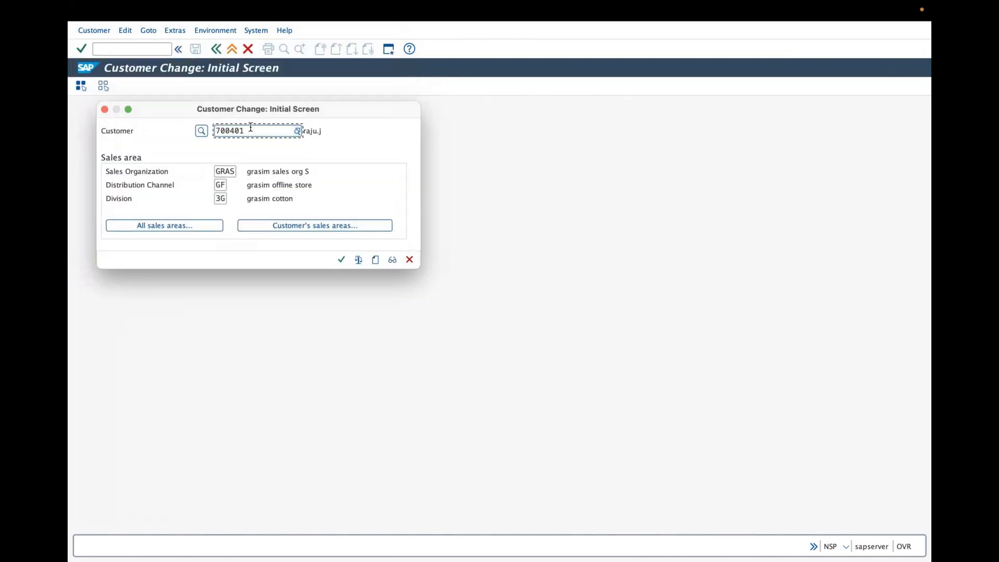
Review the sales areas assigned to the customer, selecting the GRAS, GF, 3G entry, and close the list
{"action": "double_click", "coordinate": [322, 129]}
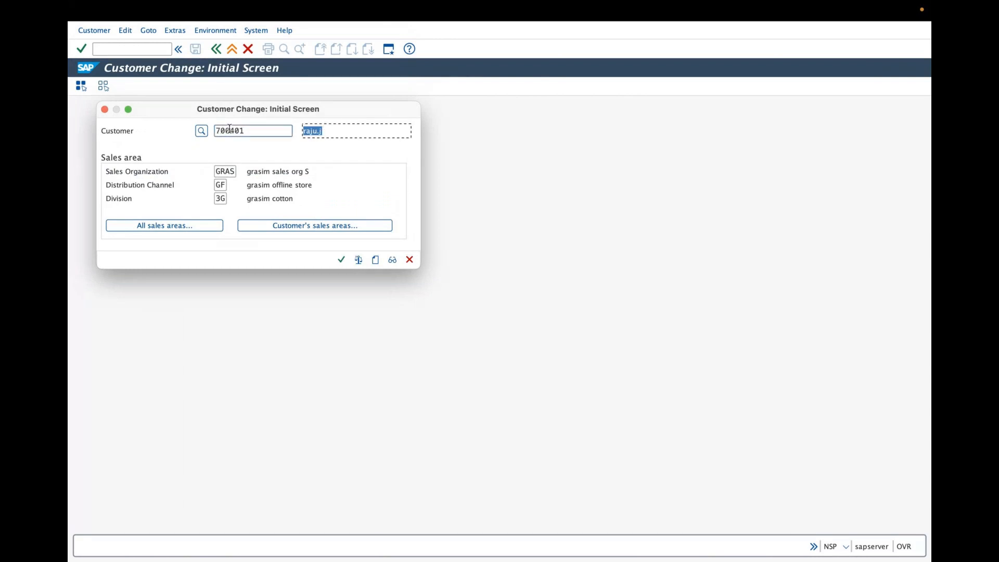
{"action": "left_click", "coordinate": [320, 227]}
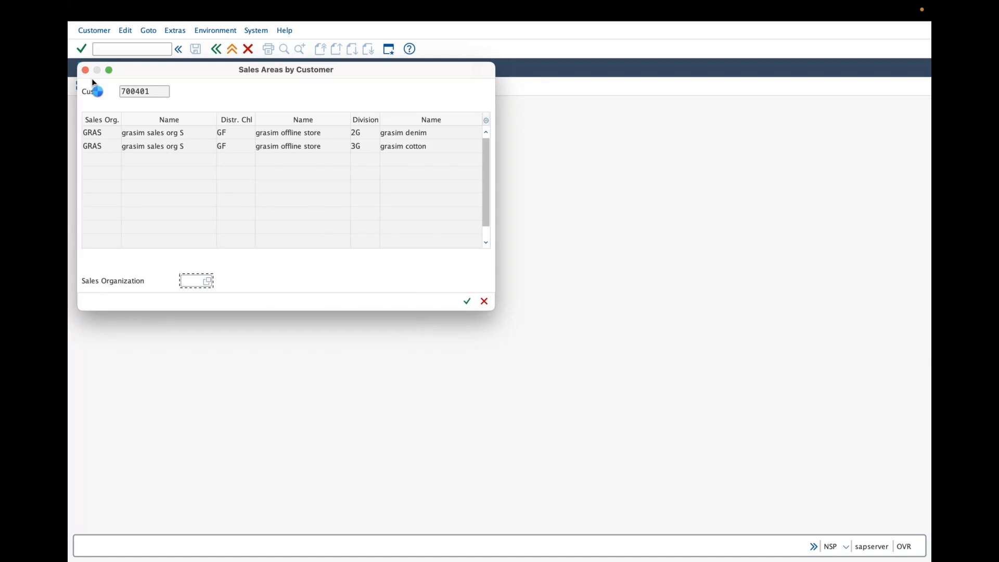
{"action": "double_click", "coordinate": [143, 148]}
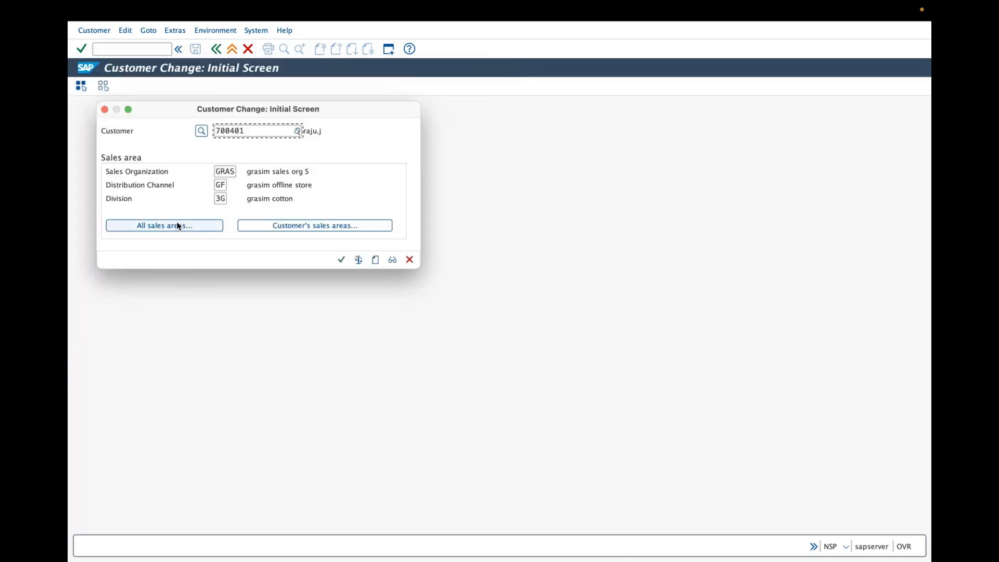
{"action": "left_click", "coordinate": [279, 225]}
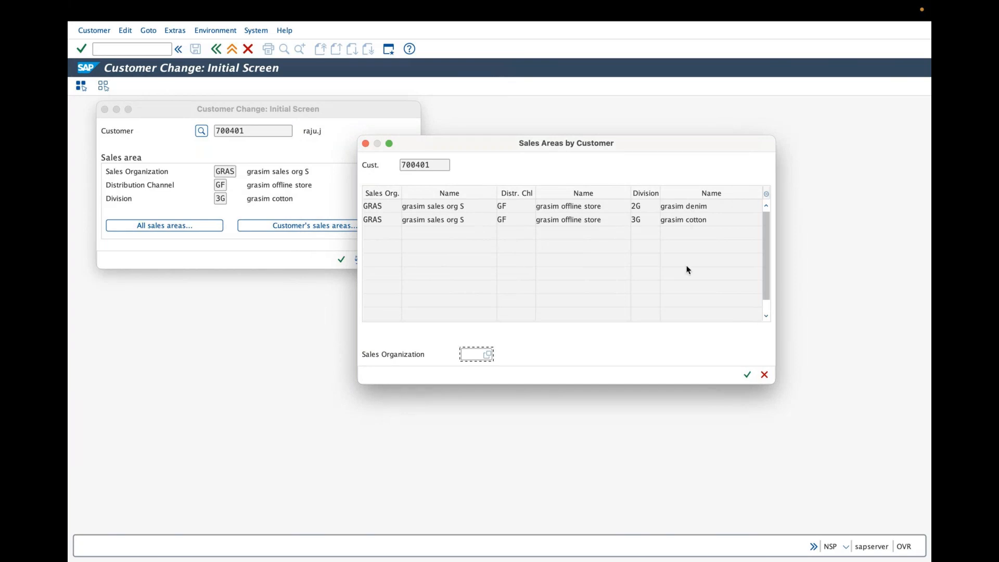
{"action": "left_click", "coordinate": [764, 375]}
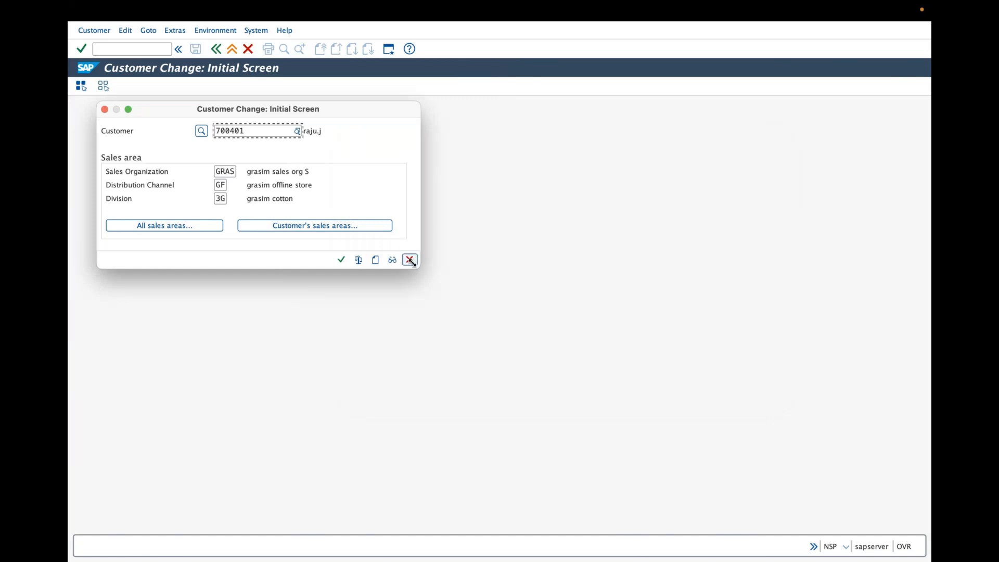
Leave customer change and start customer creation with VD01 - Sales and Distribution
{"action": "left_click", "coordinate": [410, 260]}
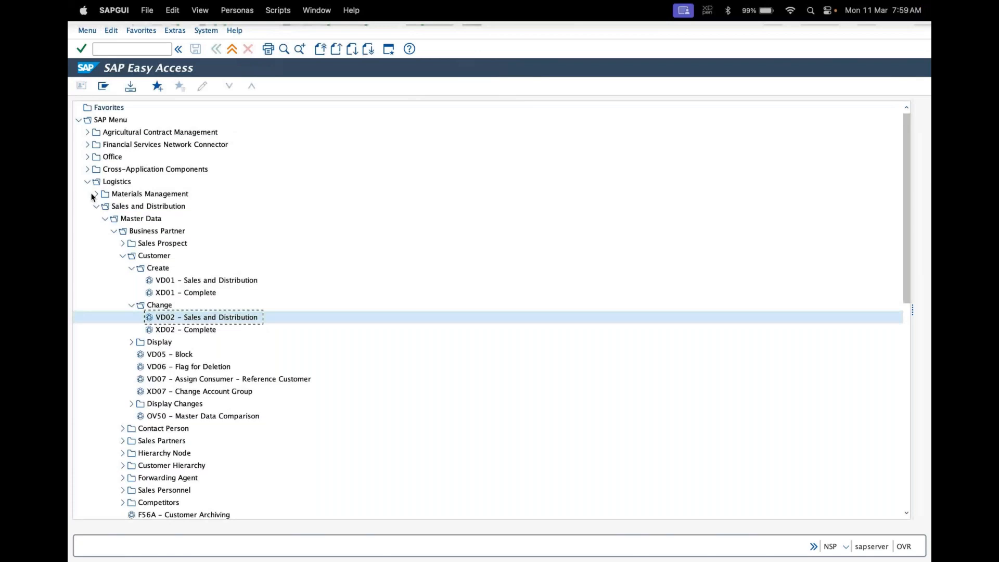
{"action": "double_click", "coordinate": [157, 281]}
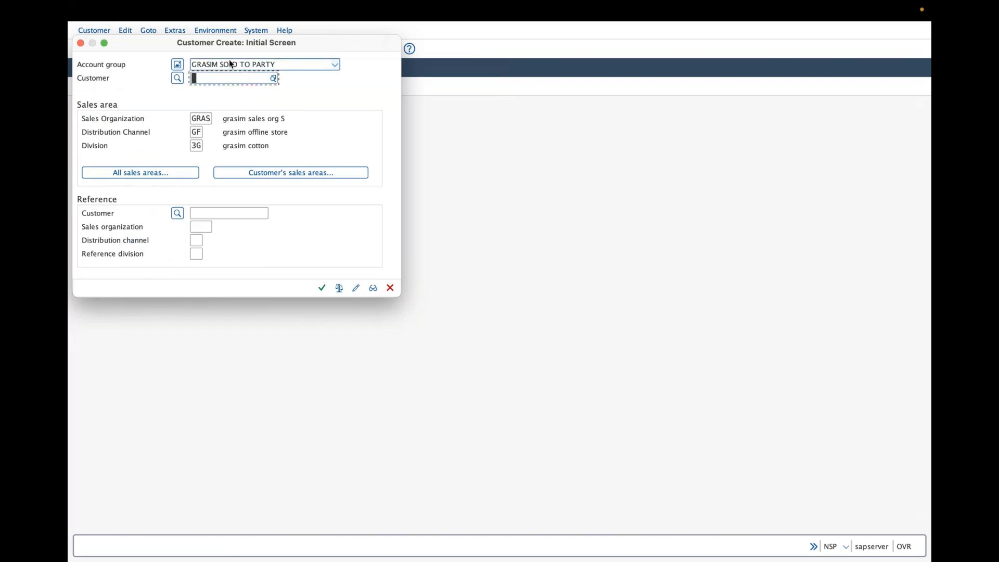
{"action": "left_click_drag", "start_coordinate": [164, 42], "coordinate": [157, 91]}
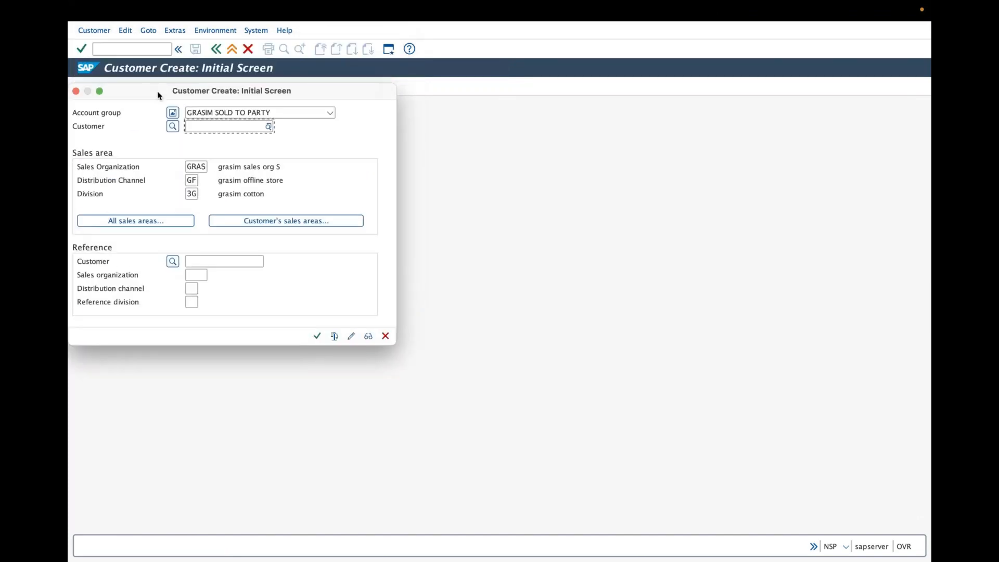
{"action": "left_click", "coordinate": [268, 127]}
{"action": "left_click", "coordinate": [314, 134]}
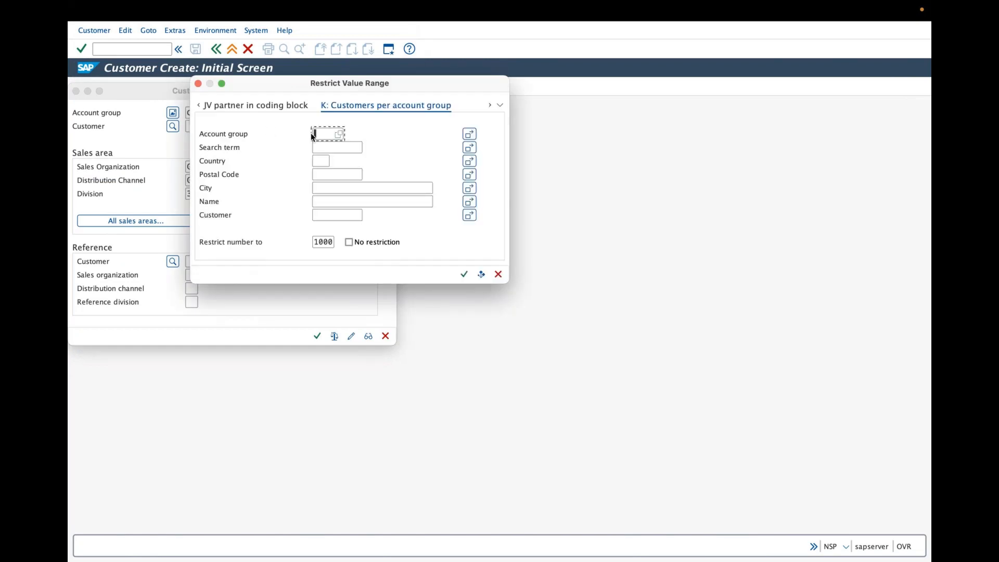
{"action": "type", "text": "gr"}
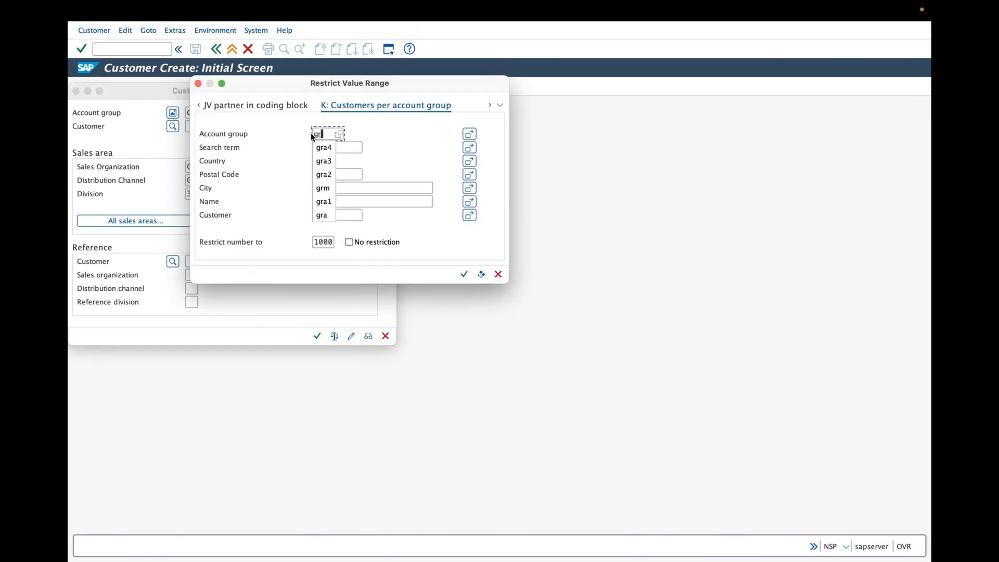
{"action": "type", "text": "a1"}
{"action": "key", "text": "Return"}
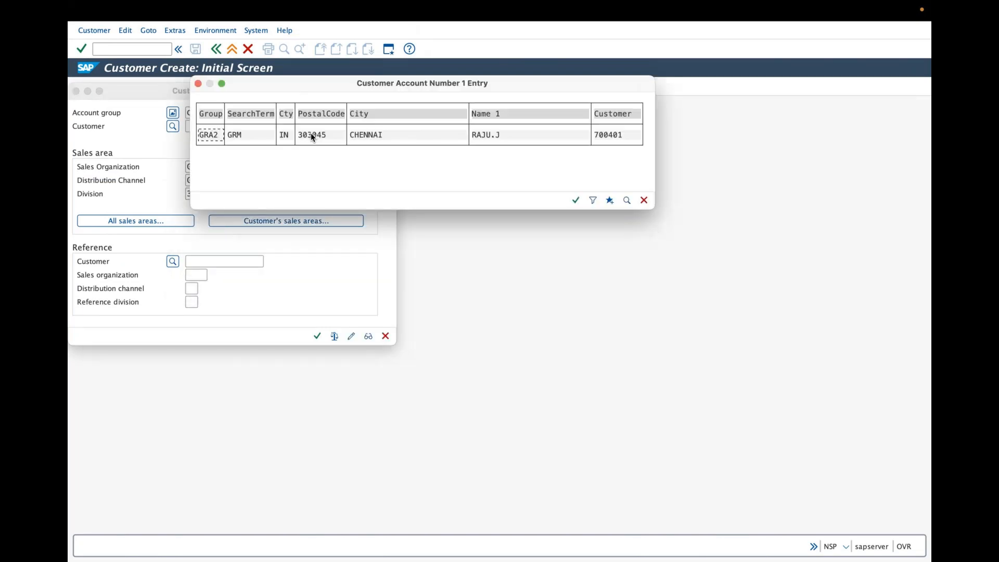
{"action": "key", "text": "Return"}
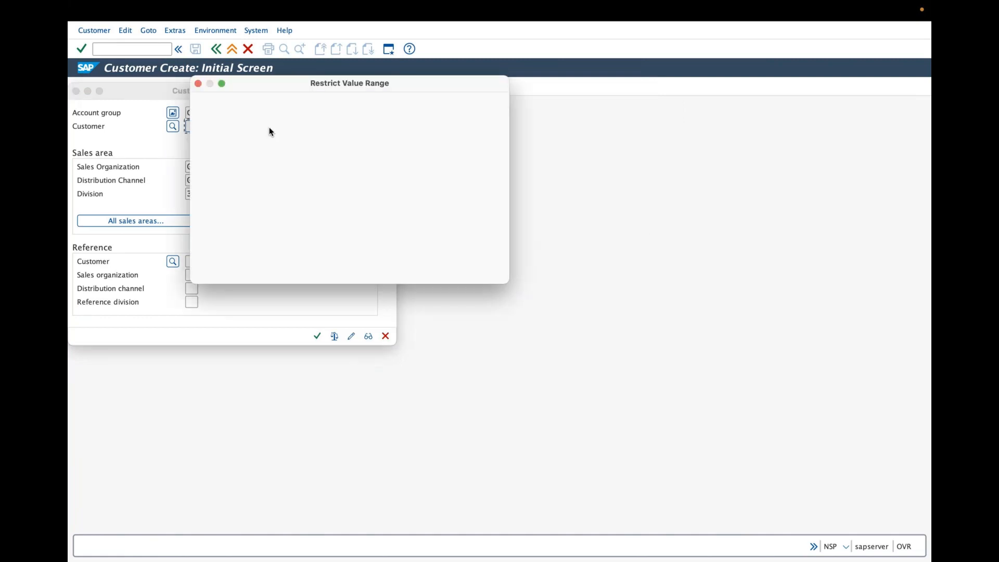
Search for customers in account group GRA1 and take the sold-to customer found into the customer field
{"action": "type", "text": "g"}
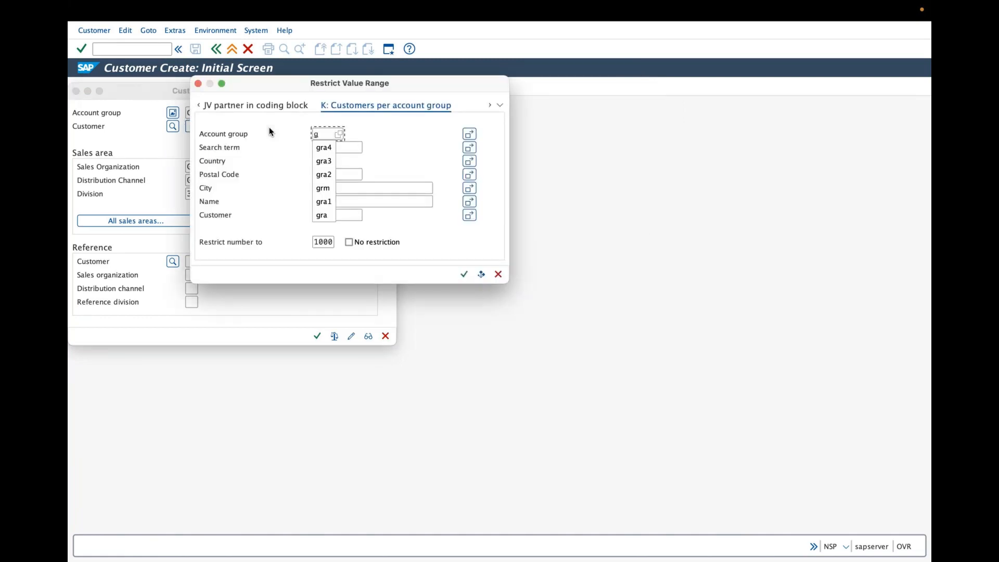
{"action": "type", "text": "ra1"}
{"action": "key", "text": "Return"}
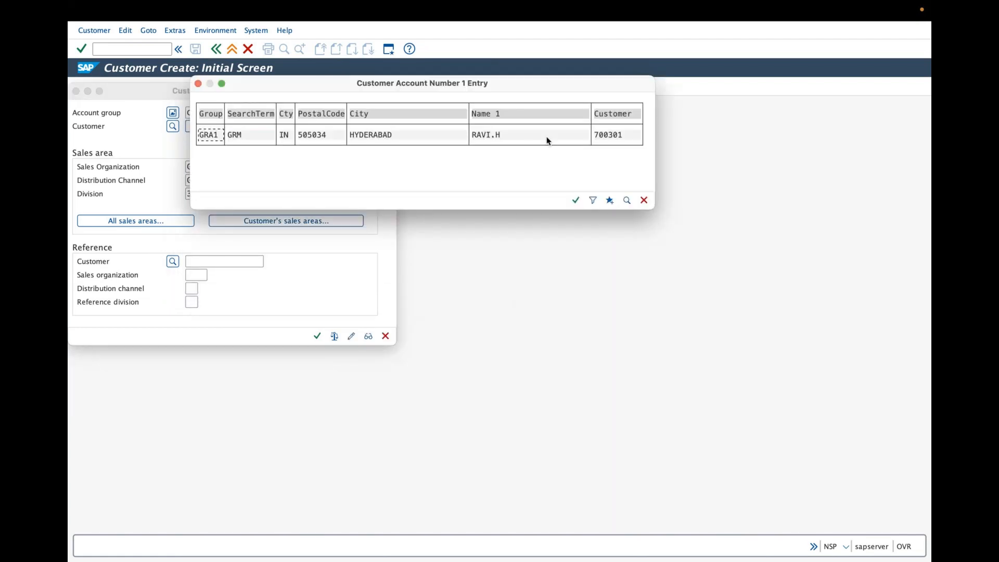
{"action": "double_click", "coordinate": [485, 134]}
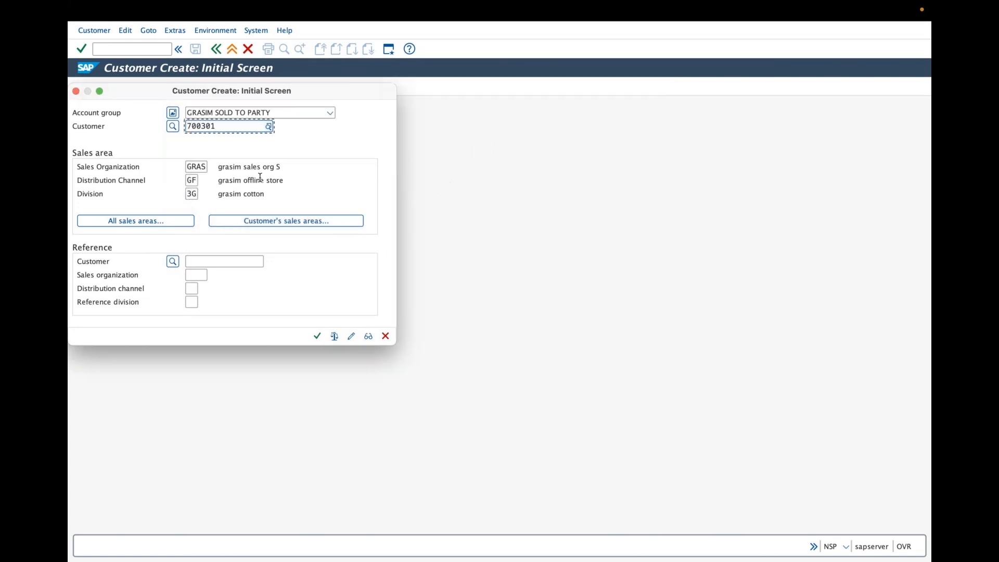
Check the customer's existing sales areas, and continue to the sales area data for GRAS, GF, 3G
{"action": "left_click", "coordinate": [291, 219]}
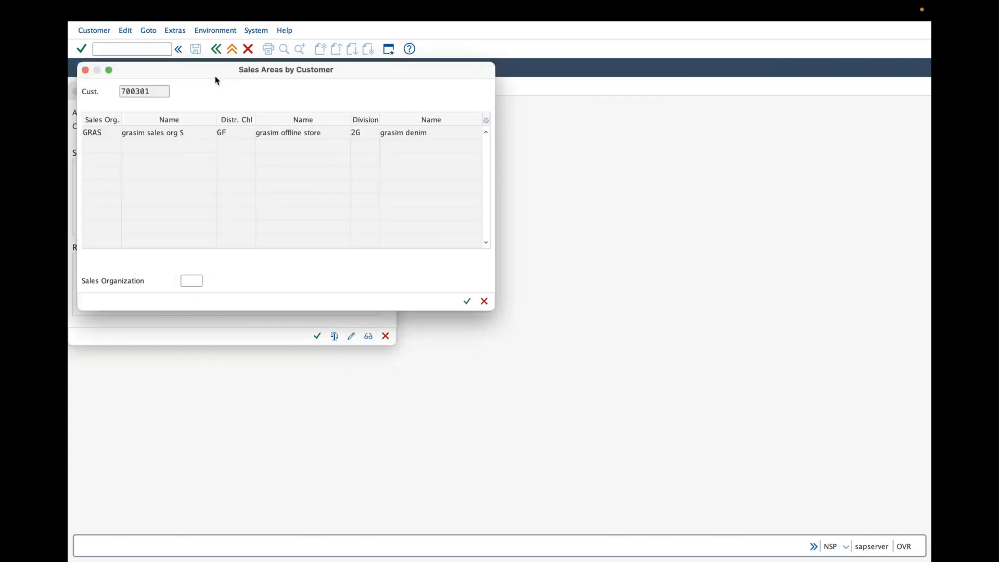
{"action": "left_click_drag", "start_coordinate": [217, 78], "coordinate": [504, 155]}
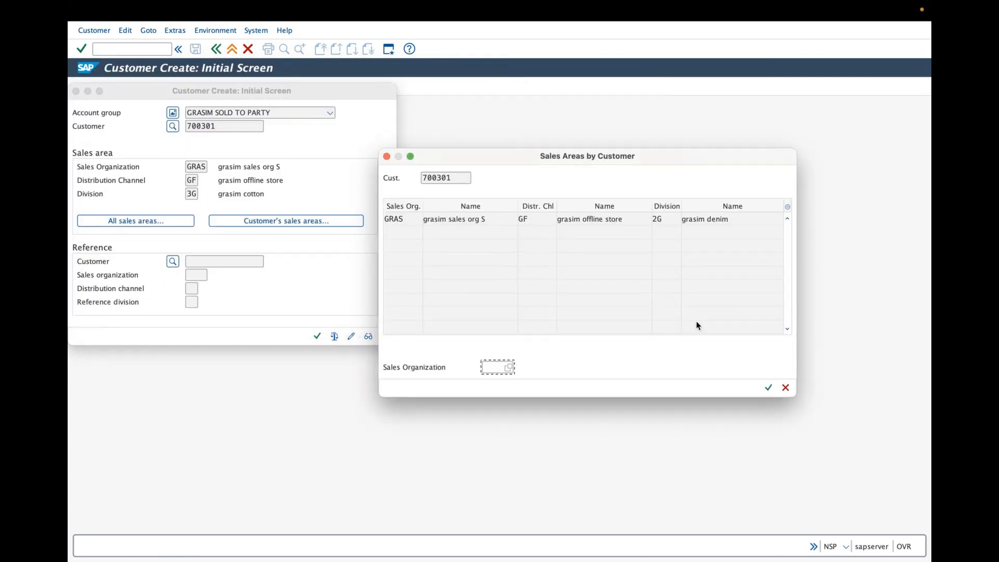
{"action": "left_click", "coordinate": [785, 388]}
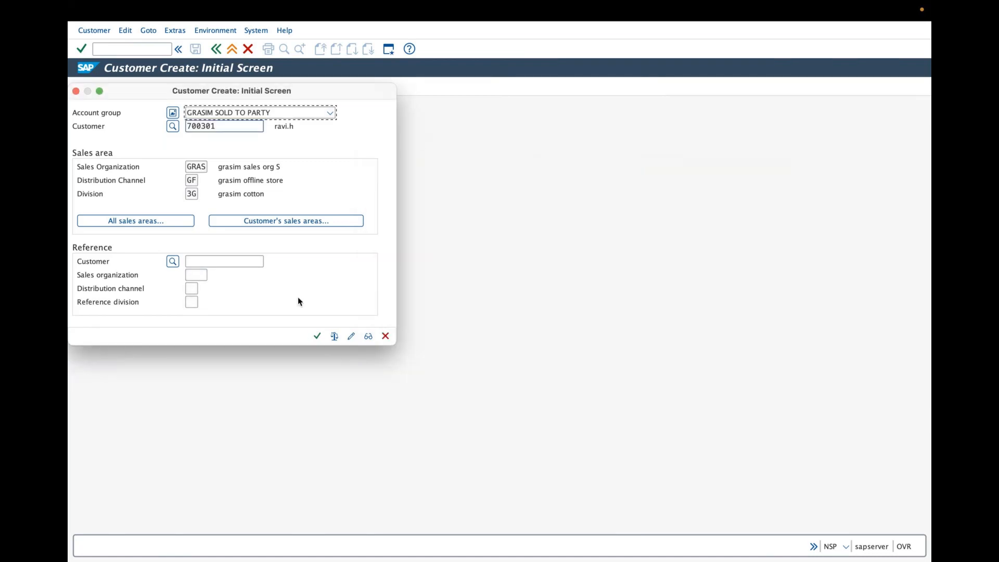
{"action": "left_click", "coordinate": [318, 336]}
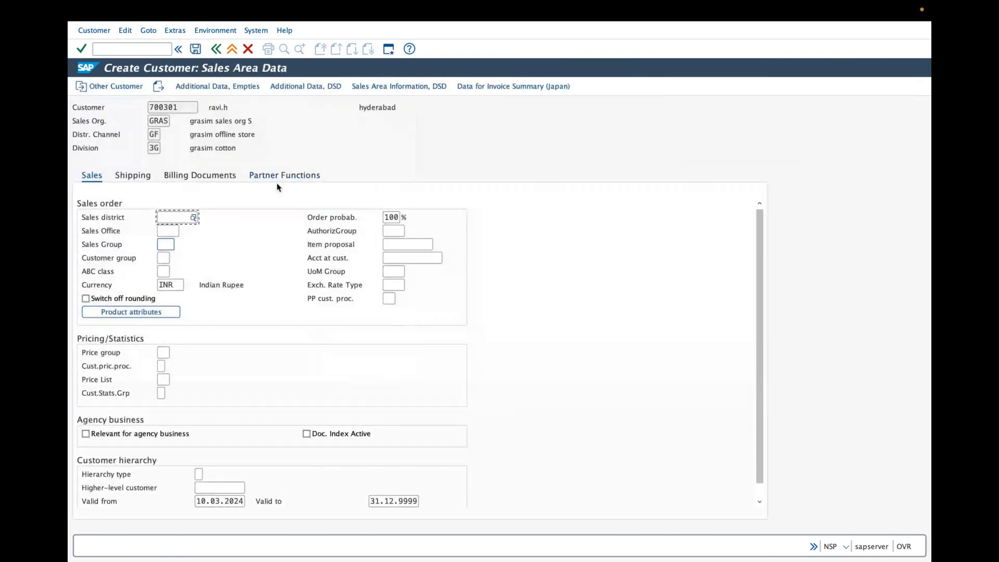
Fill in the sales data with sales district 000002, sales office GRAF, sales group GR2, customer group 10 and ABC class A
{"action": "left_click", "coordinate": [178, 219]}
{"action": "left_click", "coordinate": [174, 231]}
{"action": "left_click", "coordinate": [172, 231]}
{"action": "left_click", "coordinate": [170, 243]}
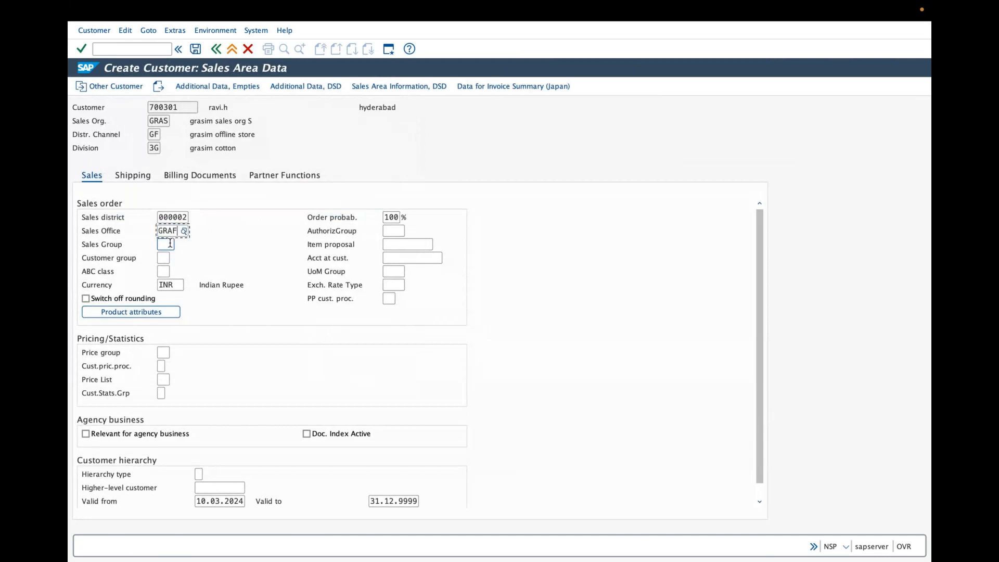
{"action": "left_click", "coordinate": [168, 257]}
{"action": "left_click", "coordinate": [167, 257]}
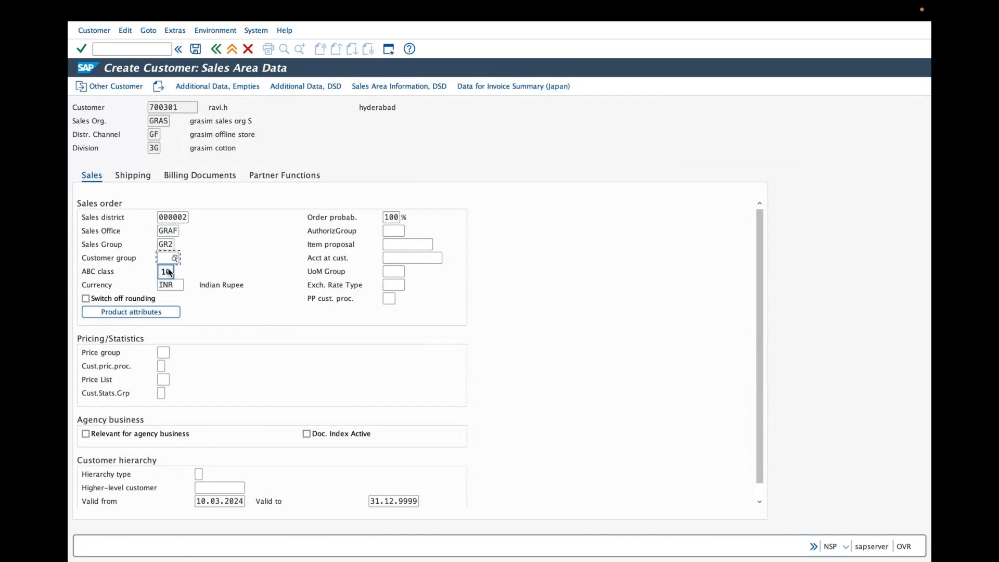
{"action": "left_click", "coordinate": [168, 271]}
{"action": "left_click", "coordinate": [164, 271]}
{"action": "type", "text": "a"}
Fill in the shipping data with delivery priority 2, shipping conditions 02 and the first suggested delivering plant
{"action": "left_click", "coordinate": [133, 174]}
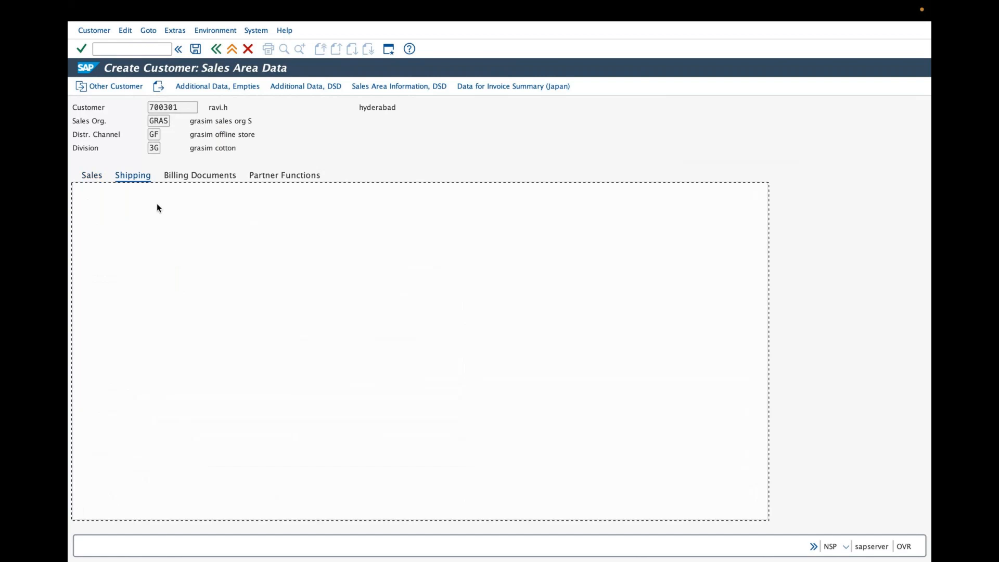
{"action": "type", "text": "2"}
{"action": "key", "text": "Tab"}
{"action": "type", "text": "01"}
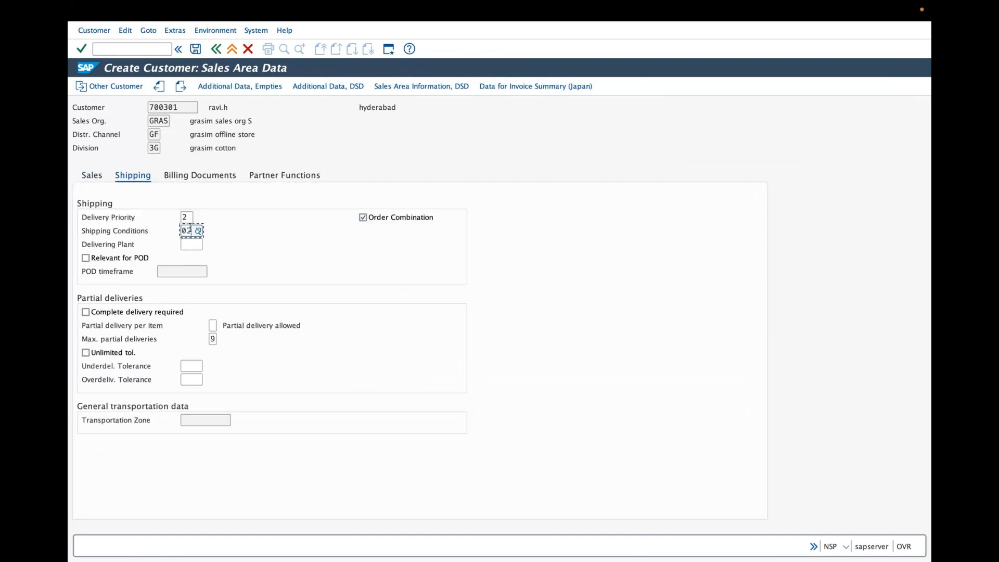
{"action": "left_click", "coordinate": [193, 244]}
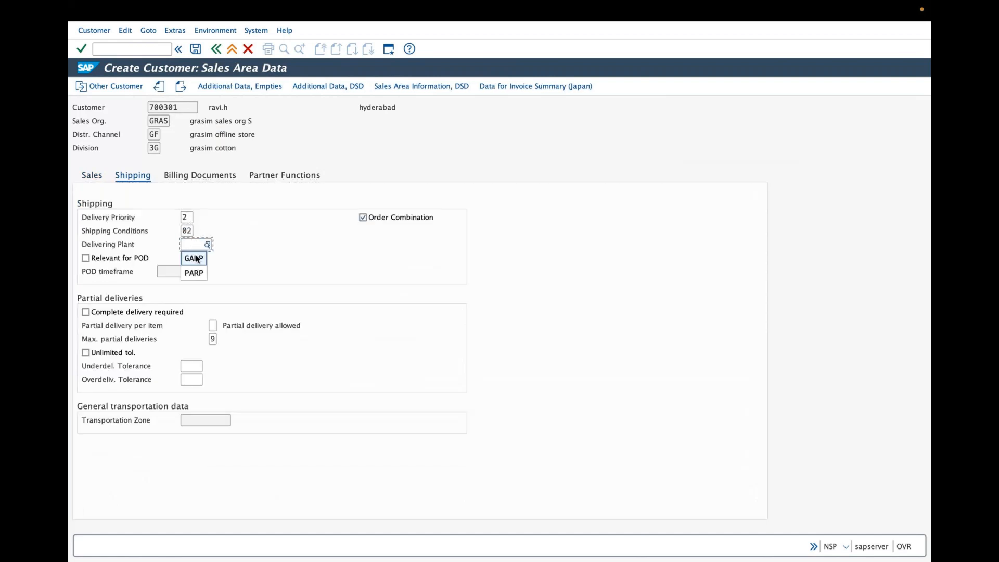
{"action": "left_click", "coordinate": [196, 259]}
Fill in the invoicing dates and invoicing list dates in the billing document data
{"action": "left_click", "coordinate": [203, 178]}
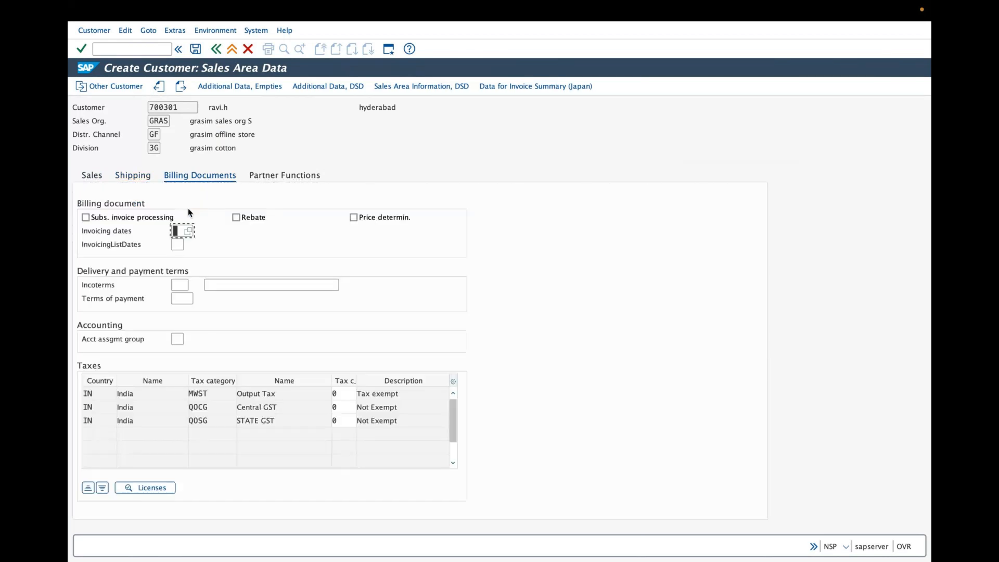
{"action": "left_click", "coordinate": [185, 243]}
{"action": "left_click", "coordinate": [185, 243]}
Check the partner functions, save the customer's new sales area data, and leave customer creation
{"action": "left_click", "coordinate": [262, 176]}
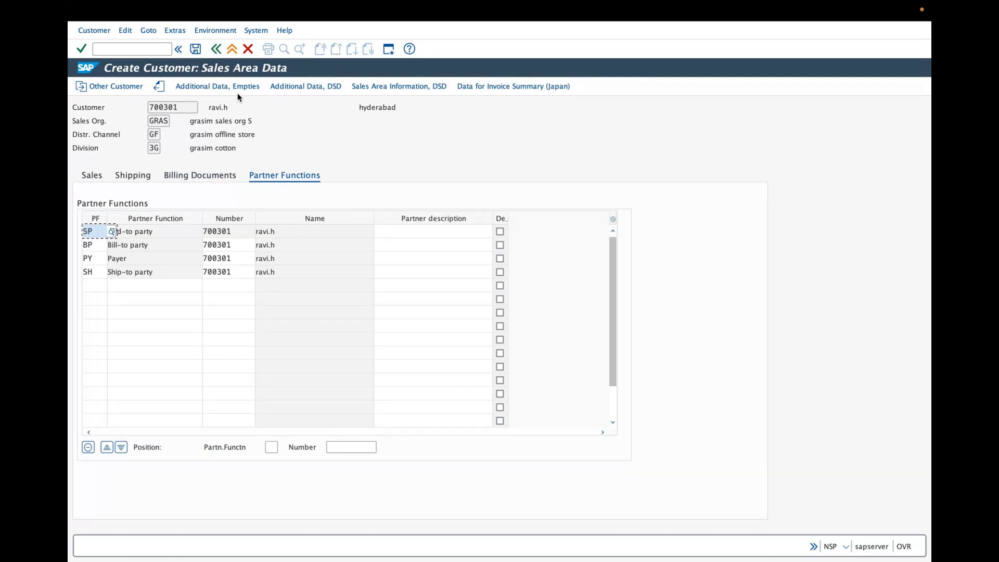
{"action": "left_click", "coordinate": [196, 49]}
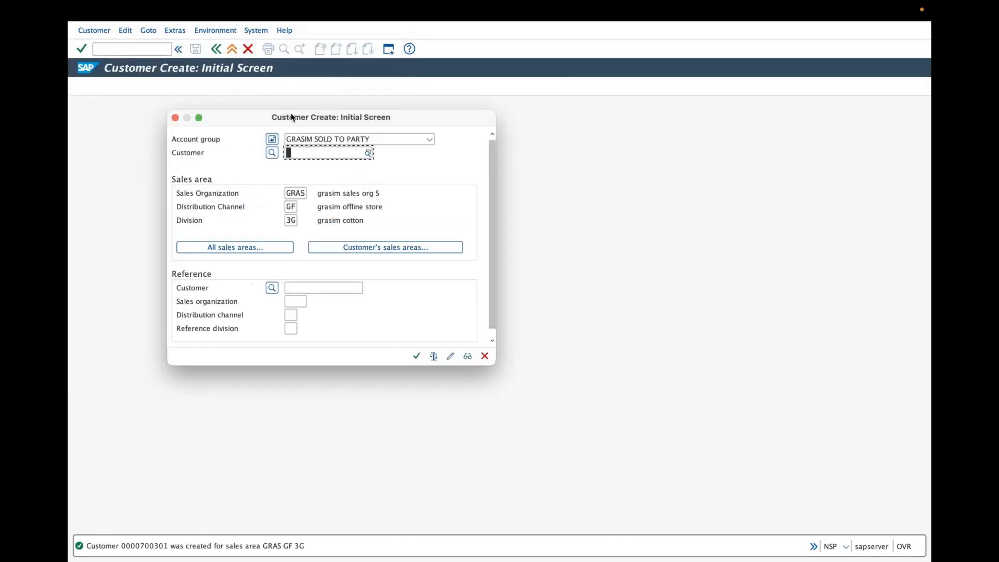
{"action": "left_click", "coordinate": [175, 118]}
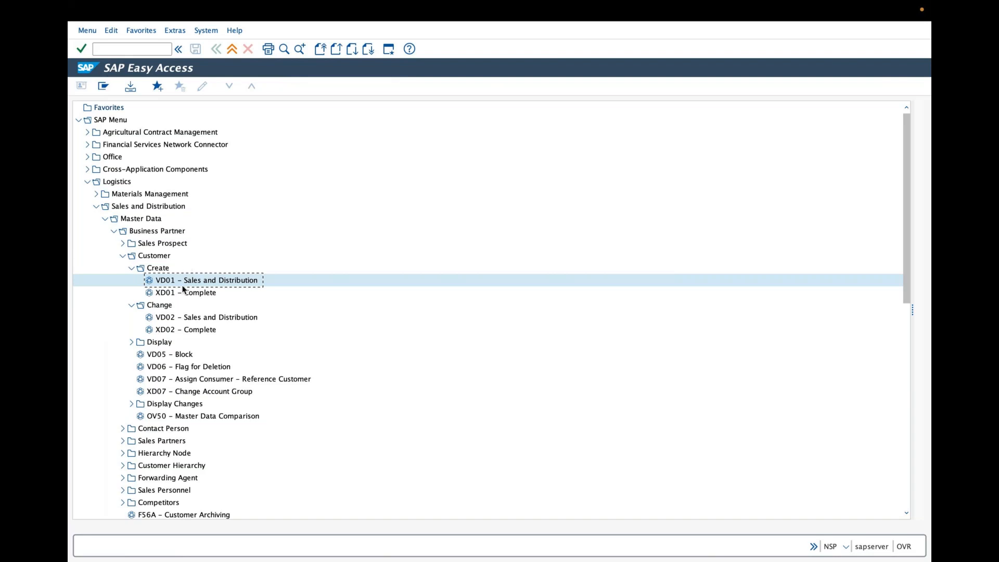
Open the sold-to customer's GRAS, GF, 3G sales area with VD02 and review the ship-to and bill-to partner numbers
{"action": "double_click", "coordinate": [169, 318]}
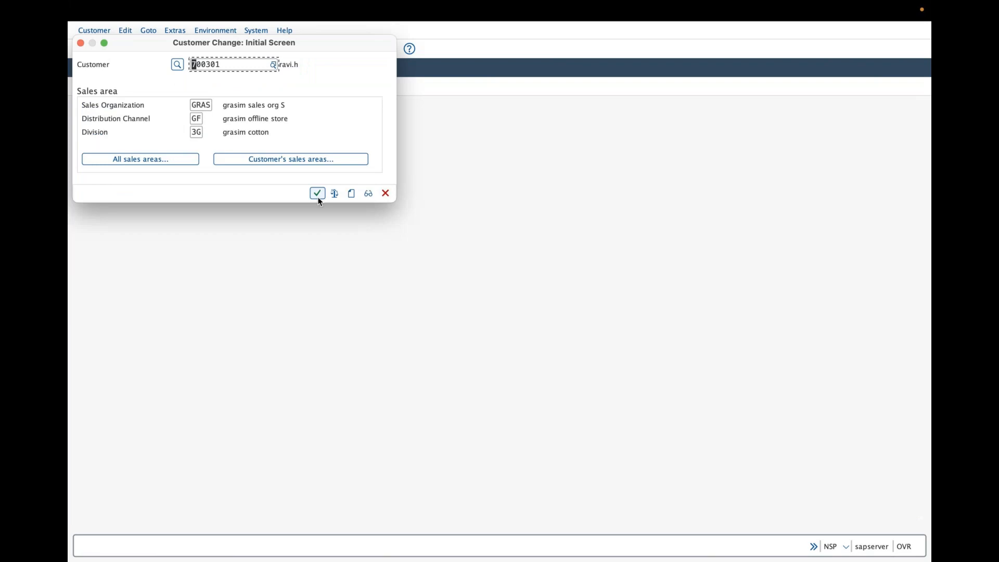
{"action": "left_click", "coordinate": [317, 193]}
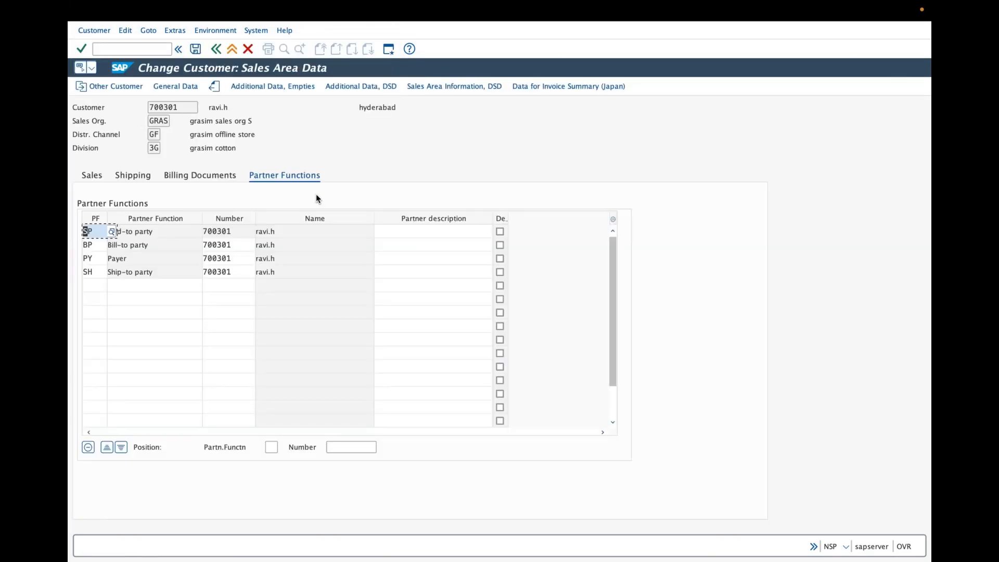
{"action": "left_click", "coordinate": [240, 272]}
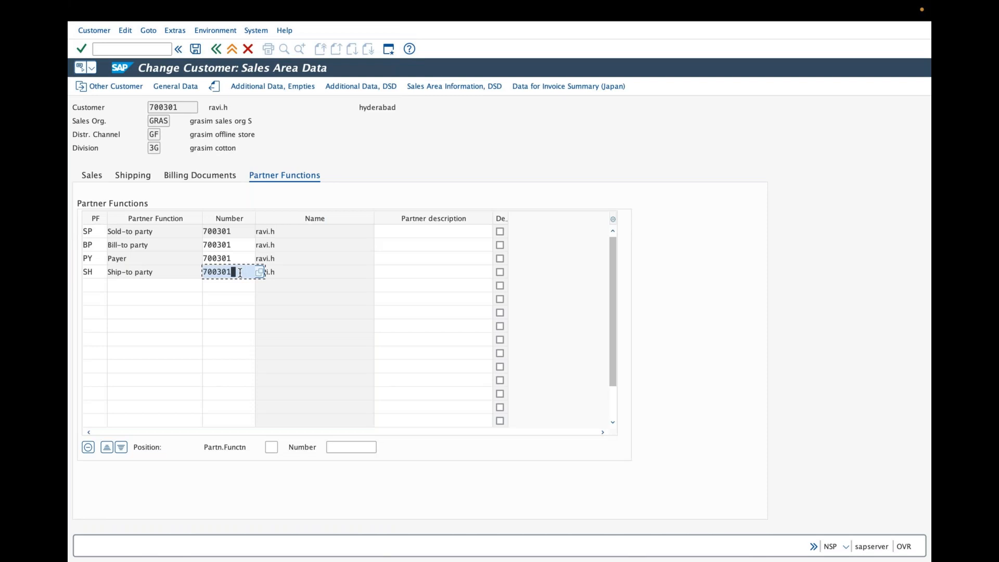
{"action": "left_click_drag", "start_coordinate": [240, 272], "coordinate": [198, 272]}
{"action": "left_click_drag", "start_coordinate": [232, 245], "coordinate": [197, 251]}
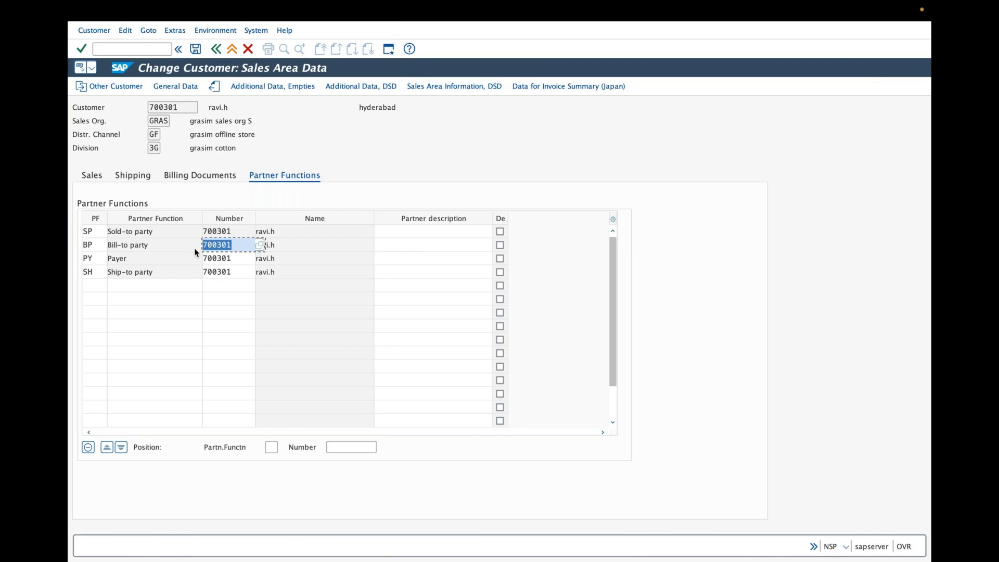
Try to replace the payer partner with the customer from account group GRA4
{"action": "left_click_drag", "start_coordinate": [242, 258], "coordinate": [193, 258]}
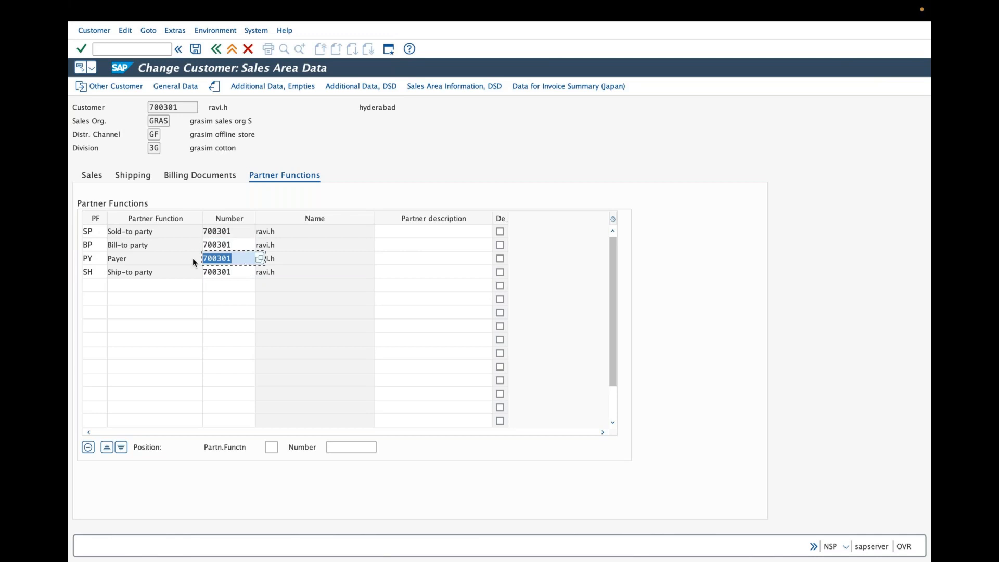
{"action": "left_click", "coordinate": [260, 258]}
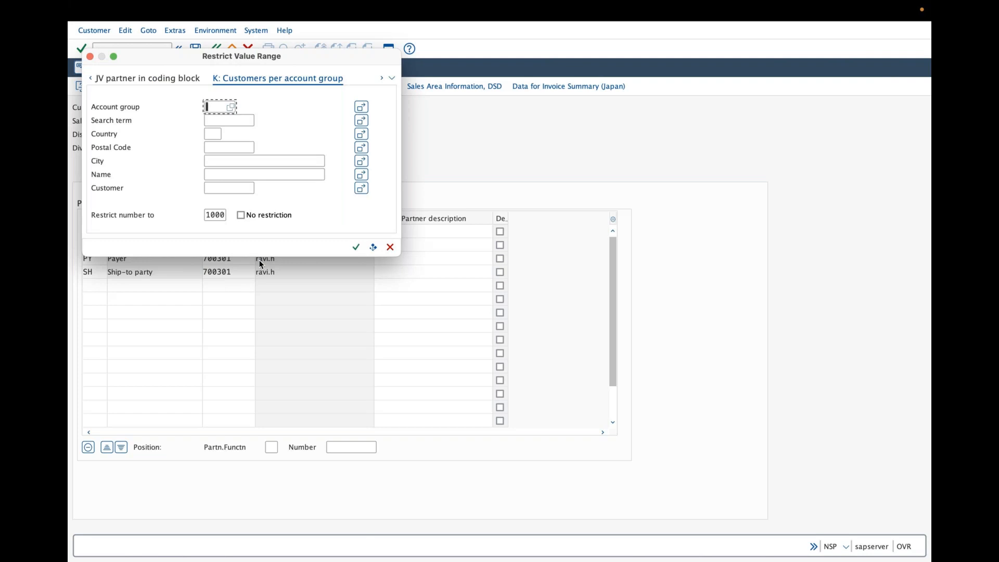
{"action": "type", "text": "gra4"}
{"action": "key", "text": "Escape"}
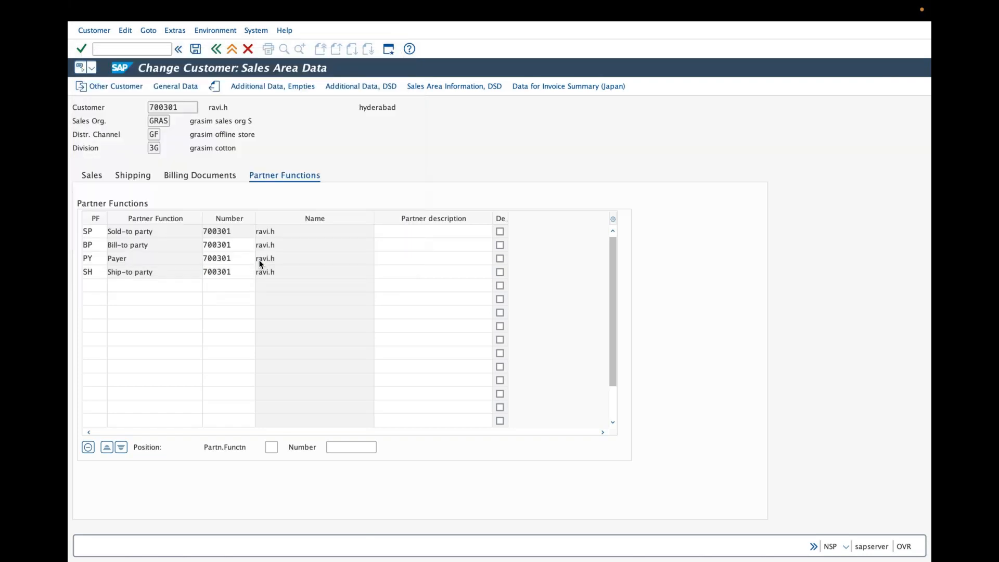
{"action": "double_click", "coordinate": [292, 107]}
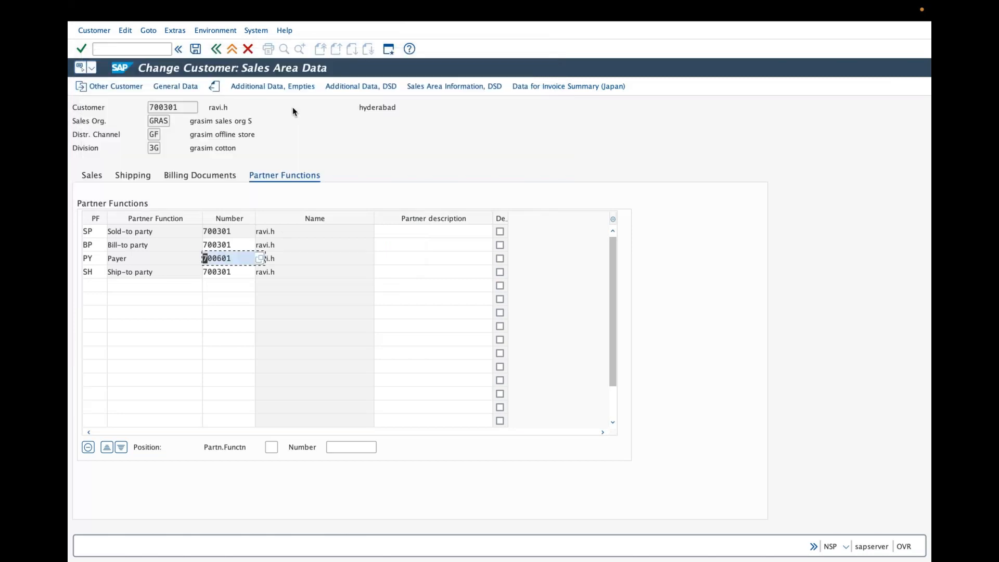
{"action": "key", "text": "Return"}
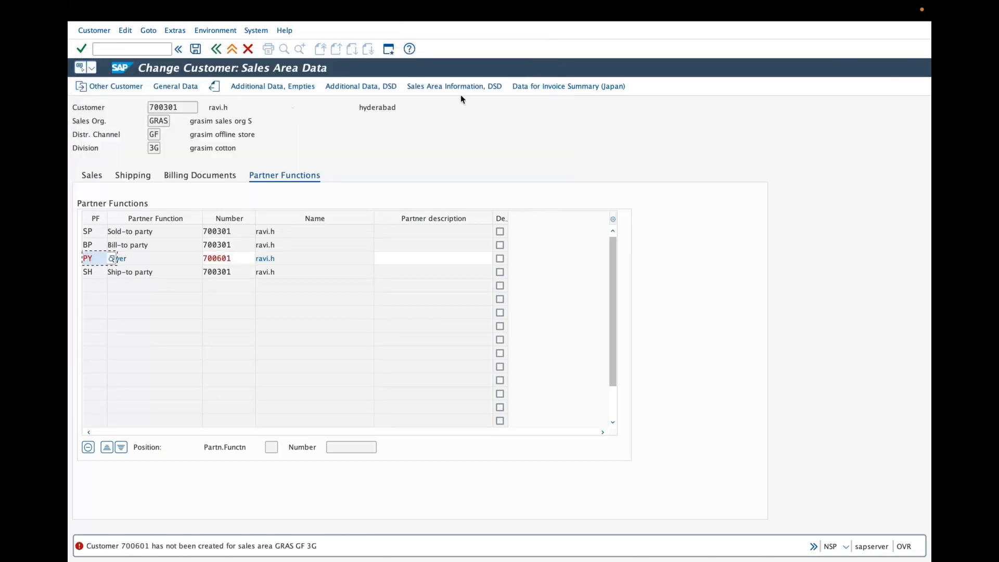
{"action": "left_click", "coordinate": [546, 85]}
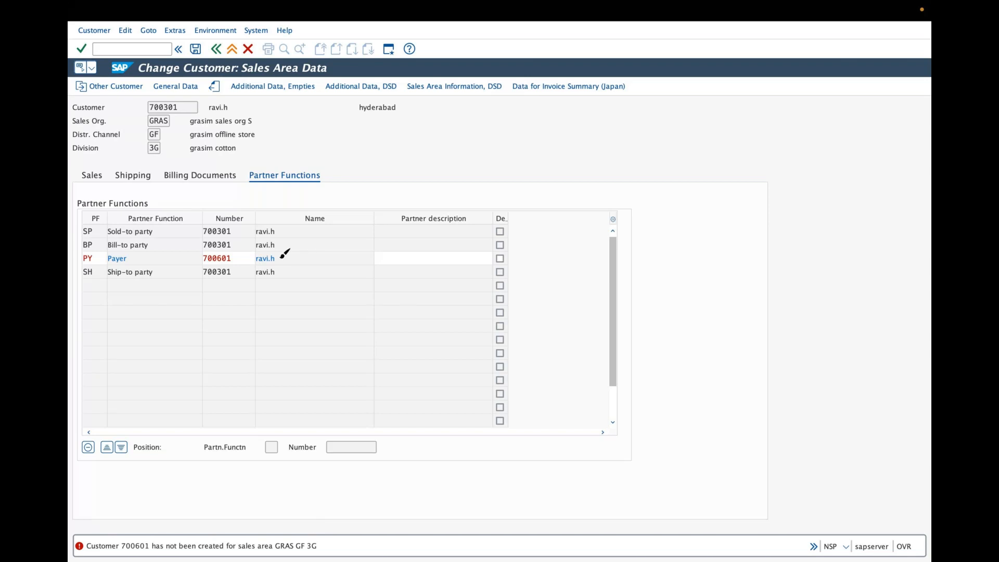
{"action": "left_click_drag", "start_coordinate": [159, 159], "coordinate": [190, 171]}
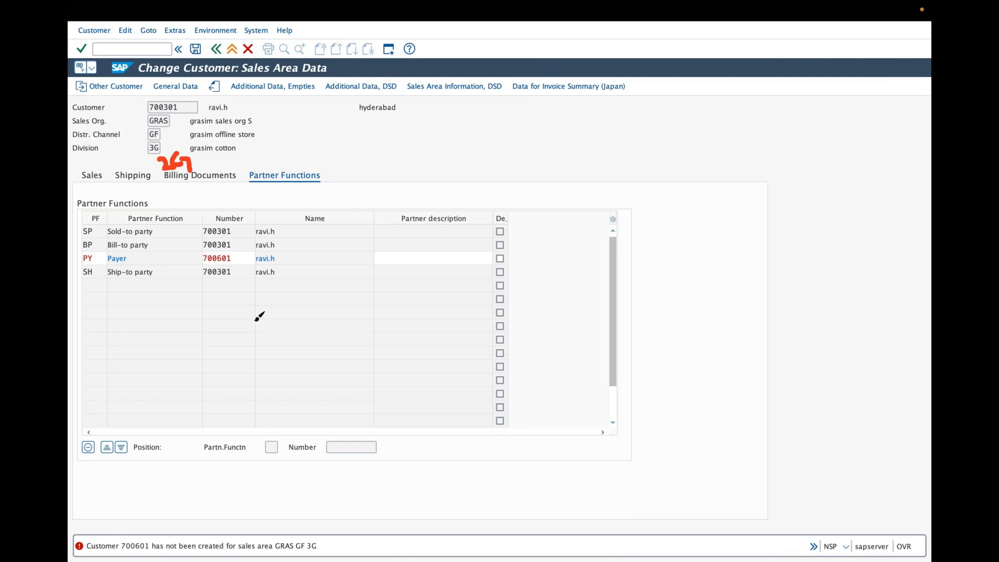
{"action": "key", "text": "Escape"}
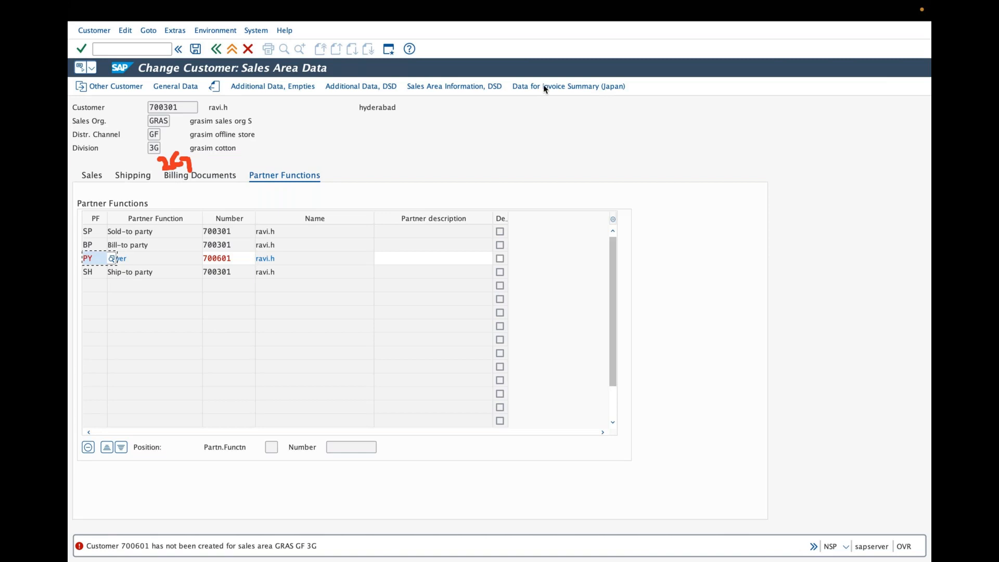
Set the payer partner back to the sold-to customer's own number
{"action": "left_click", "coordinate": [235, 261]}
{"action": "key", "text": "BackSpace"}
{"action": "key", "text": "BackSpace"}
{"action": "key", "text": "BackSpace"}
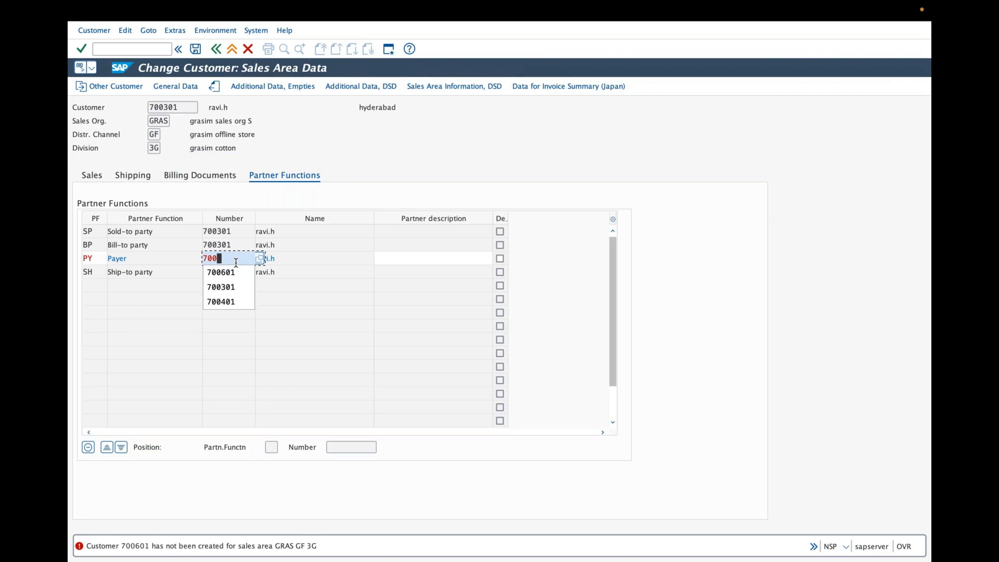
{"action": "type", "text": "301"}
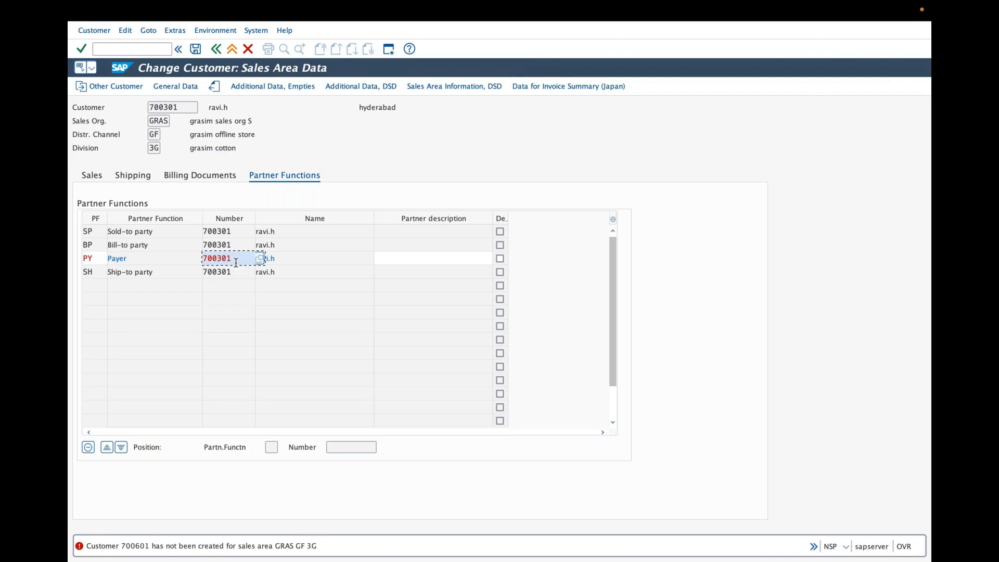
{"action": "key", "text": "Return"}
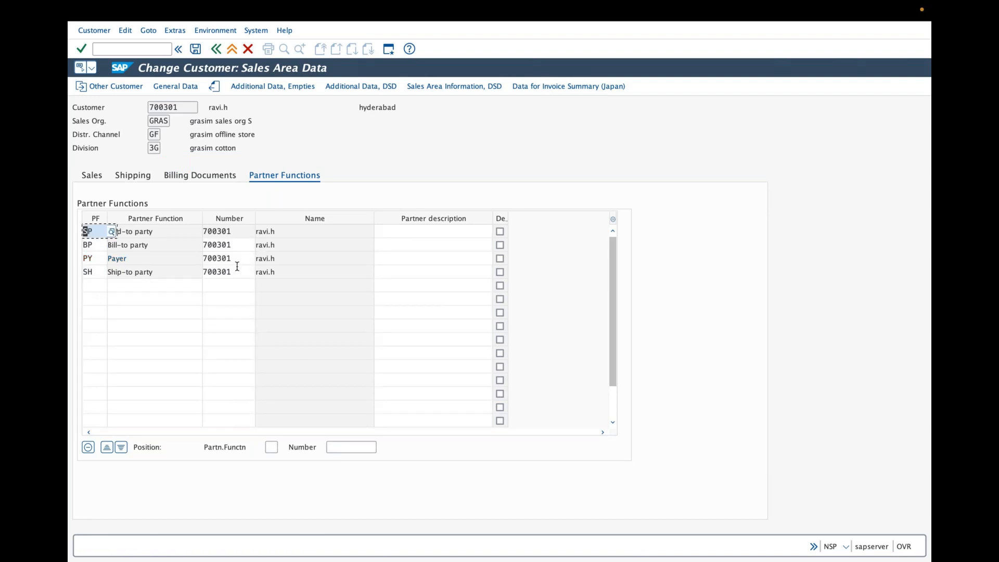
Look up customers per account group and replace the ship-to partner with the customer created as ship-to party
{"action": "left_click", "coordinate": [238, 276]}
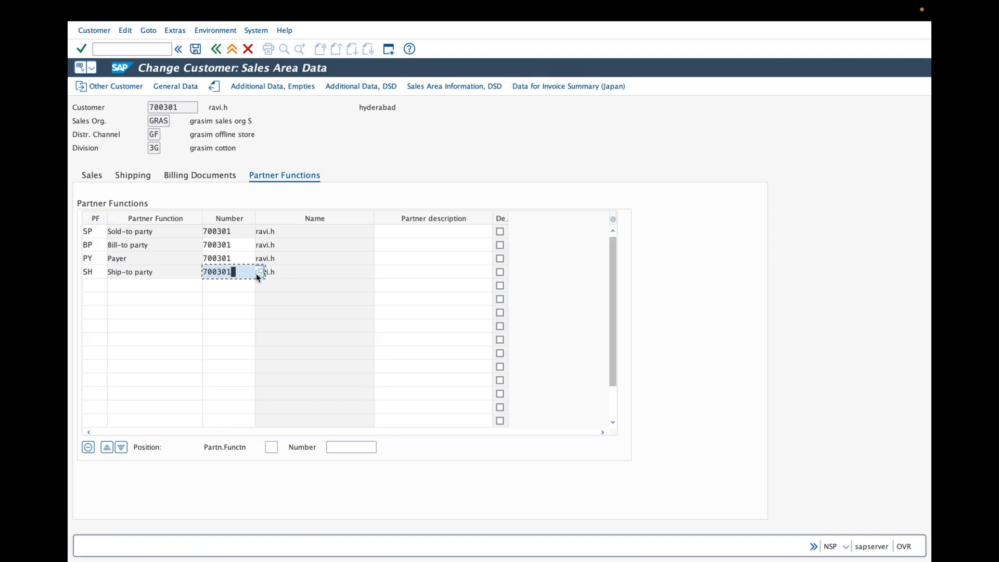
{"action": "left_click", "coordinate": [259, 272]}
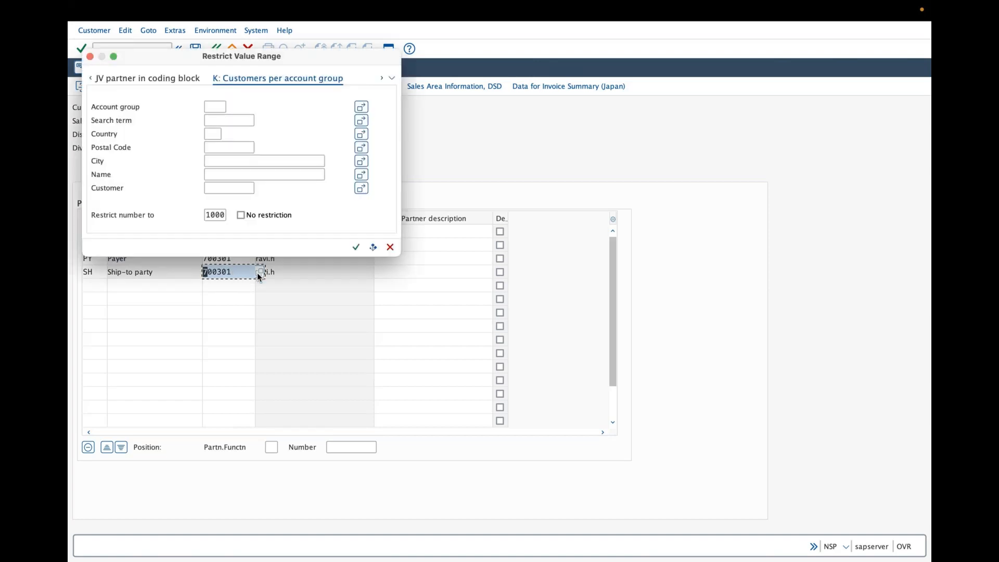
{"action": "type", "text": "gra"}
{"action": "key", "text": "Escape"}
{"action": "key", "text": "Escape"}
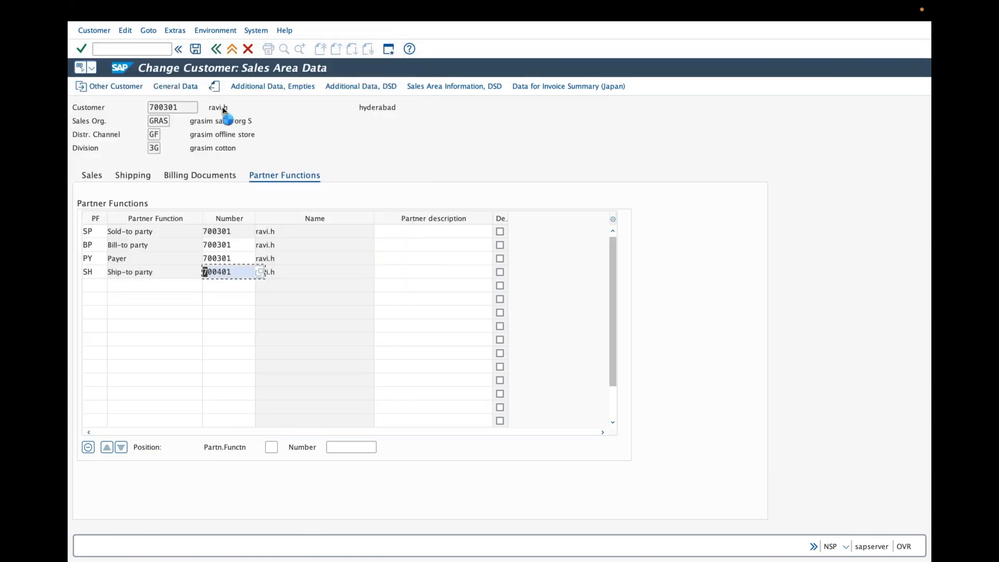
{"action": "key", "text": "Return"}
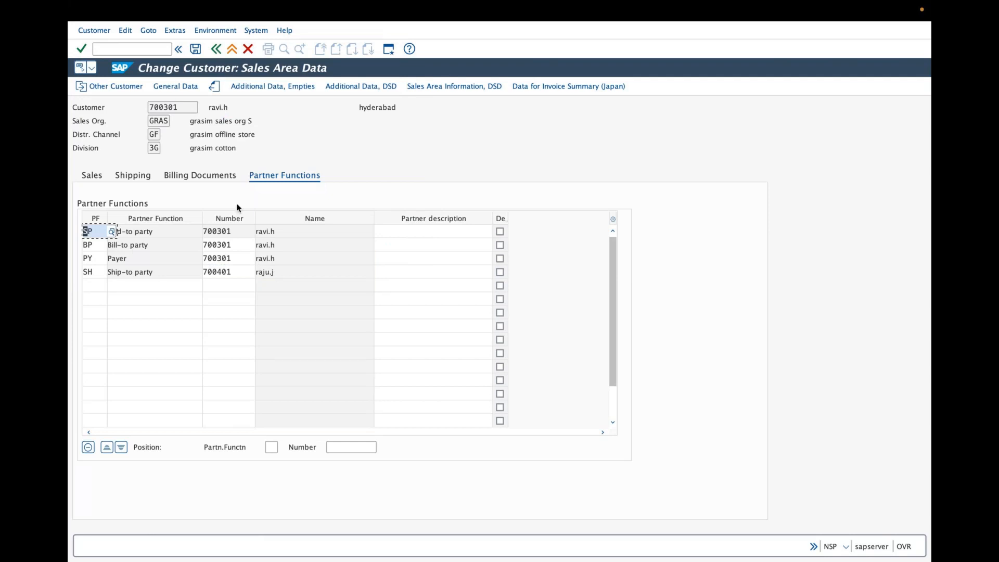
Check the payer and bill-to numbers, save the changed partner functions, and leave customer change
{"action": "left_click", "coordinate": [229, 258]}
{"action": "left_click", "coordinate": [231, 245]}
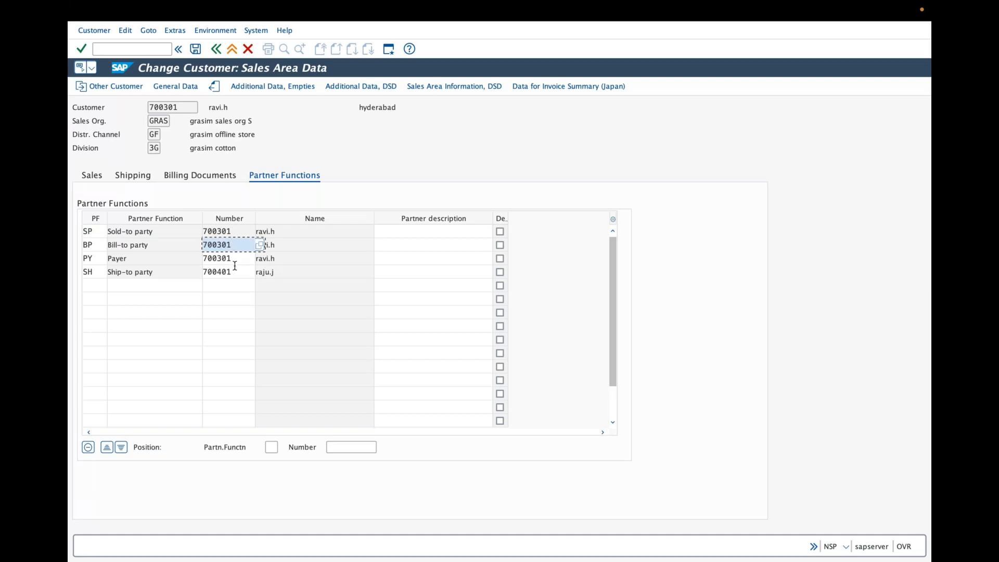
{"action": "left_click", "coordinate": [196, 50]}
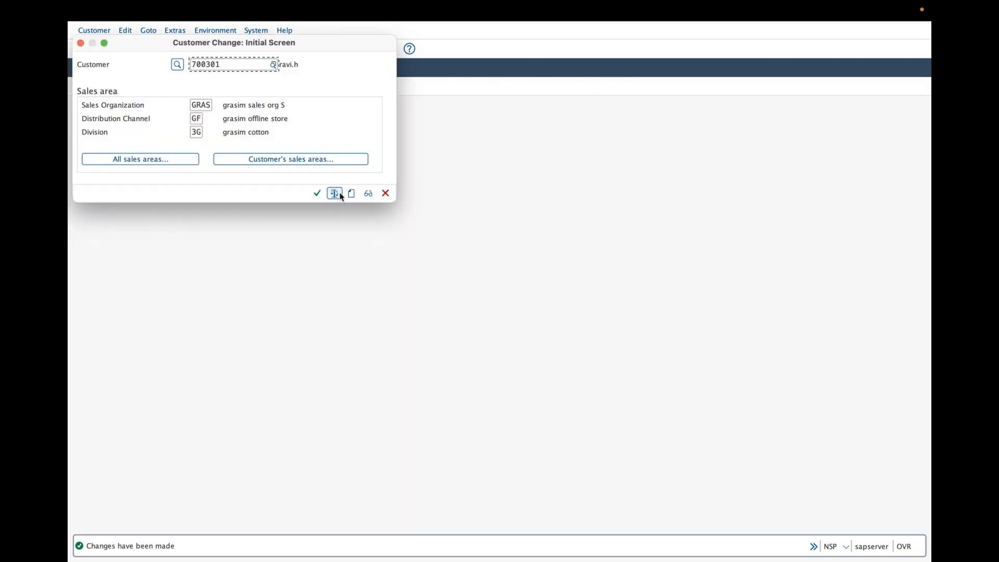
{"action": "left_click", "coordinate": [366, 195]}
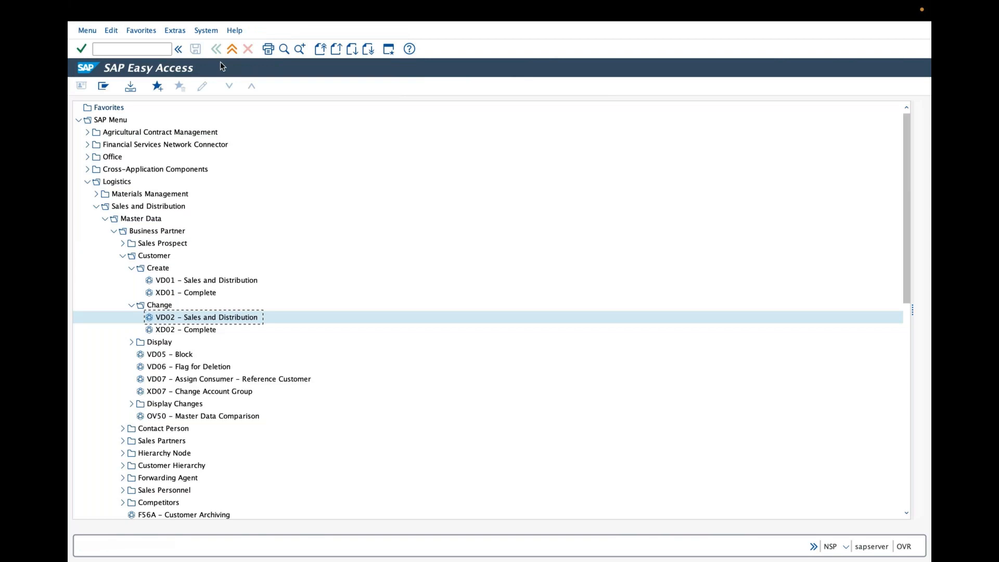
Refresh the SAP Easy Access menu tree
{"action": "left_click", "coordinate": [82, 49]}
{"action": "left_click", "coordinate": [87, 31]}
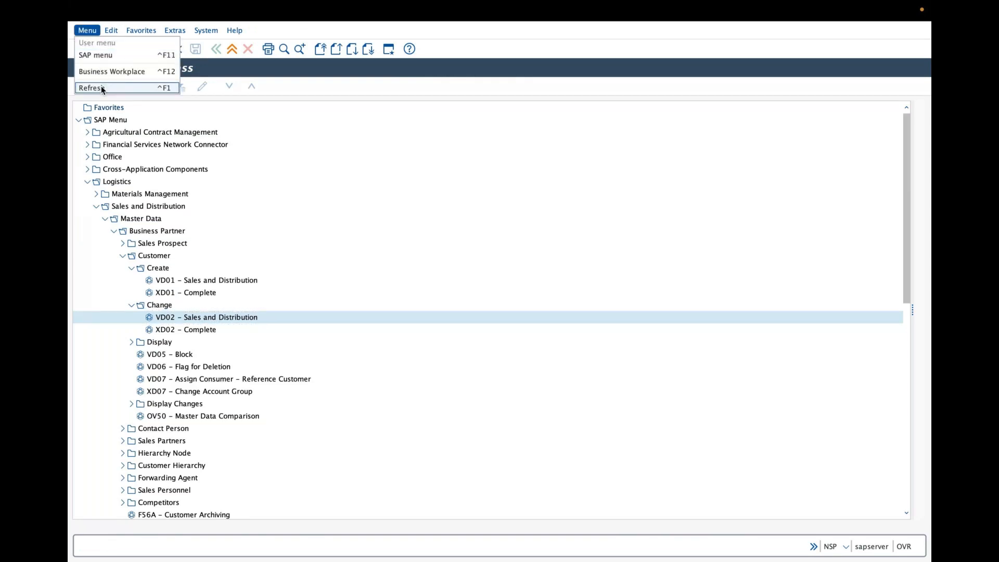
{"action": "left_click", "coordinate": [101, 87]}
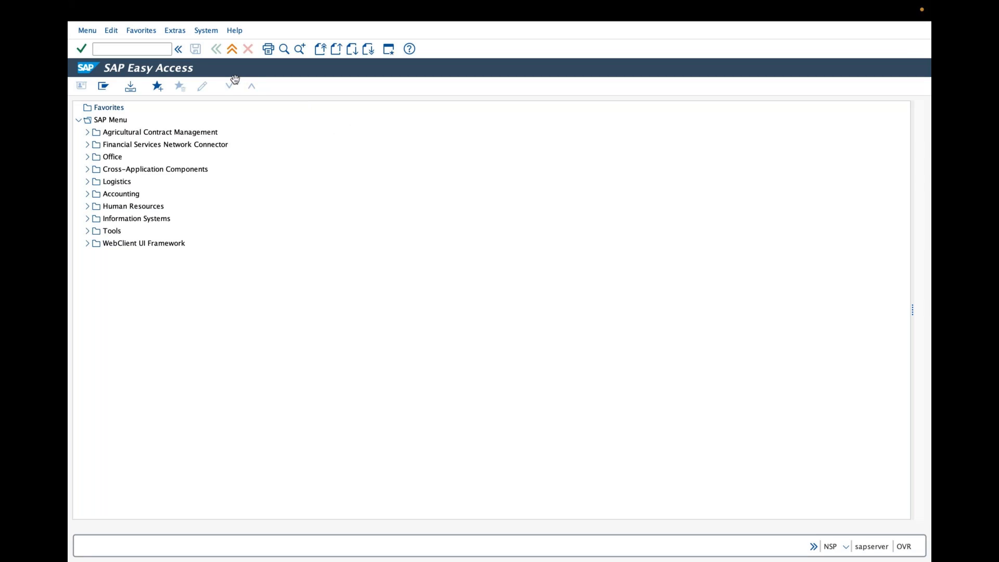
Take the SAP window out of full screen and minimise it
{"action": "mouse_move", "coordinate": [69, 6]}
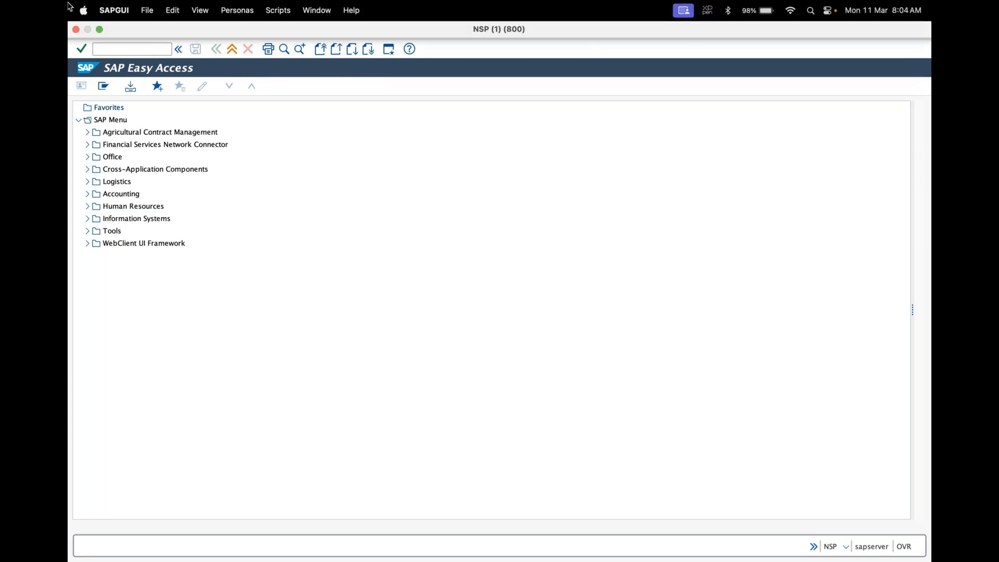
{"action": "left_click", "coordinate": [100, 30]}
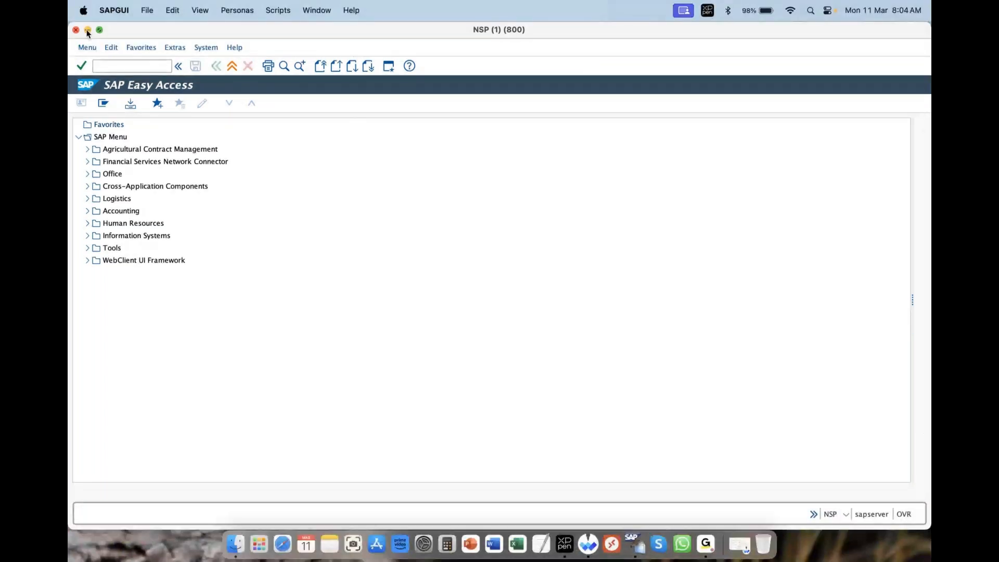
{"action": "left_click", "coordinate": [88, 32]}
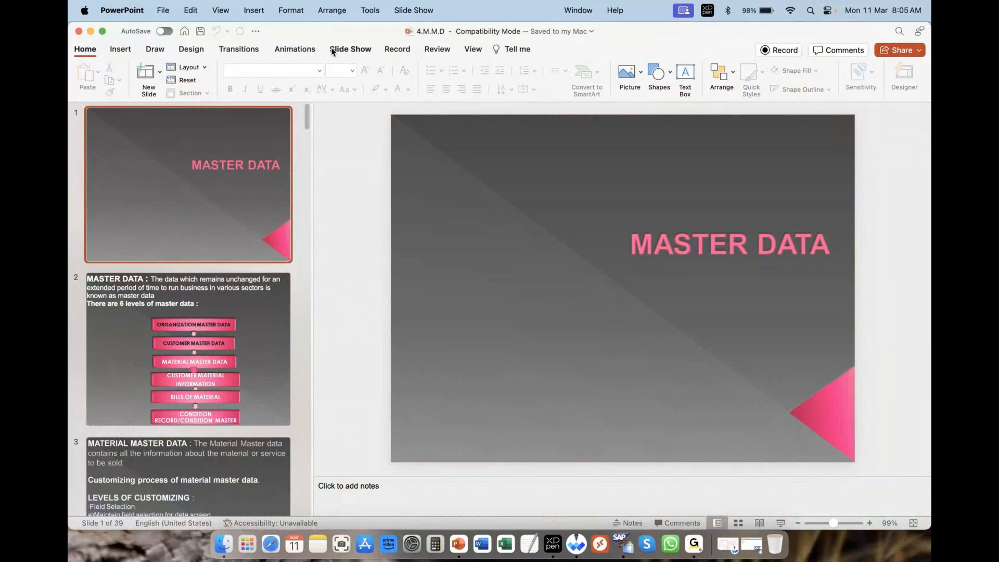
Play the 4.M.M.D presentation in PowerPoint from the start and advance to the slide on the six levels of master data
{"action": "left_click", "coordinate": [333, 51]}
{"action": "left_click", "coordinate": [87, 79]}
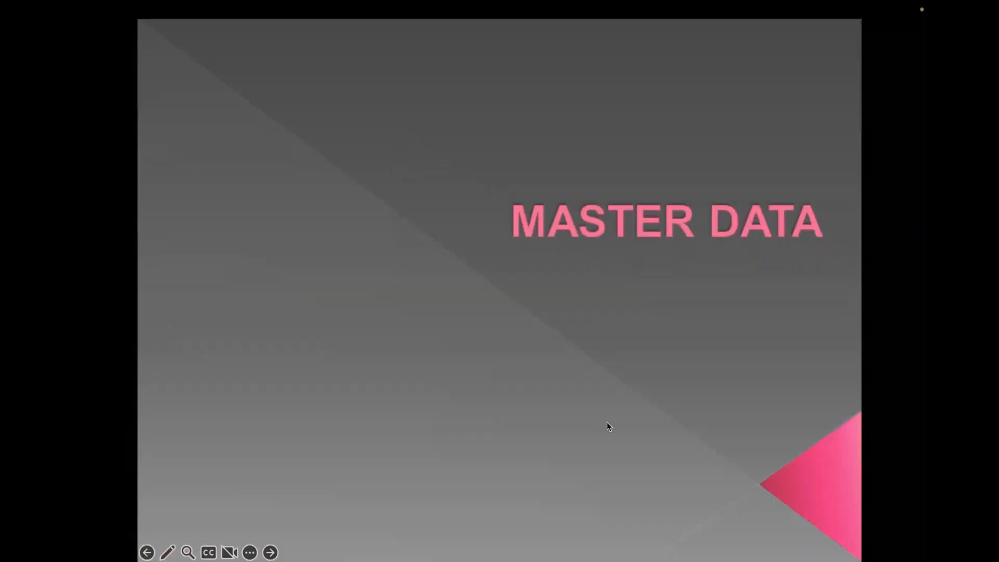
{"action": "left_click", "coordinate": [274, 555]}
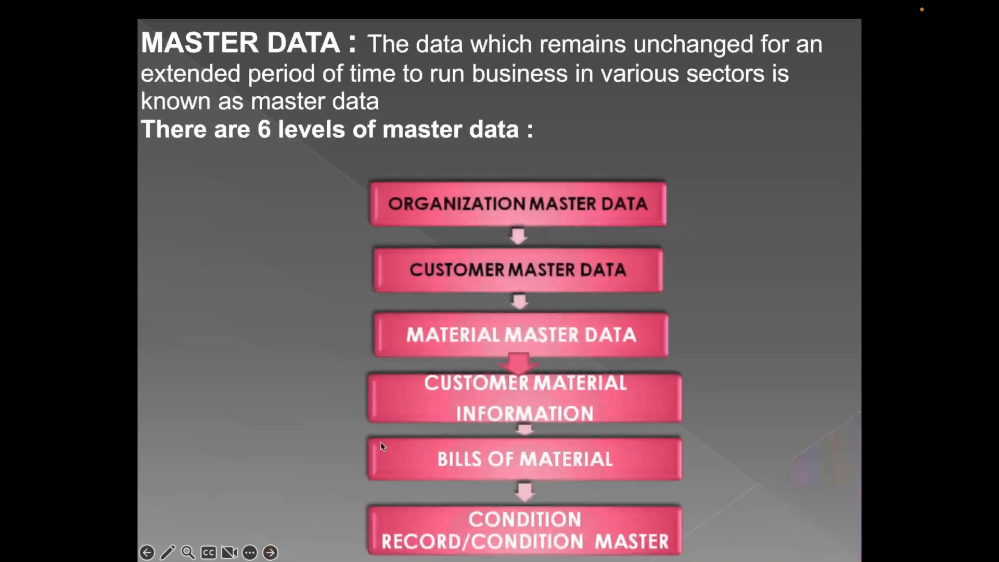
Draw a red arrow on the slide pointing to the Organization Master Data box
{"action": "left_click", "coordinate": [483, 89]}
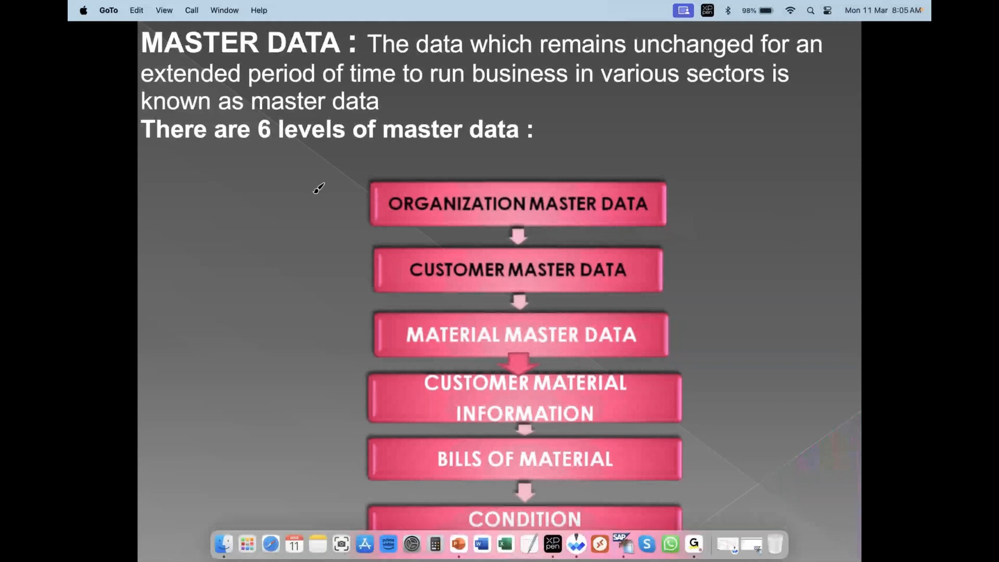
{"action": "left_click_drag", "start_coordinate": [312, 195], "coordinate": [344, 196]}
{"action": "mouse_move", "coordinate": [333, 178]}
{"action": "left_mouse_down"}
{"action": "mouse_move", "coordinate": [359, 191]}
{"action": "mouse_move", "coordinate": [341, 208]}
{"action": "left_mouse_up"}
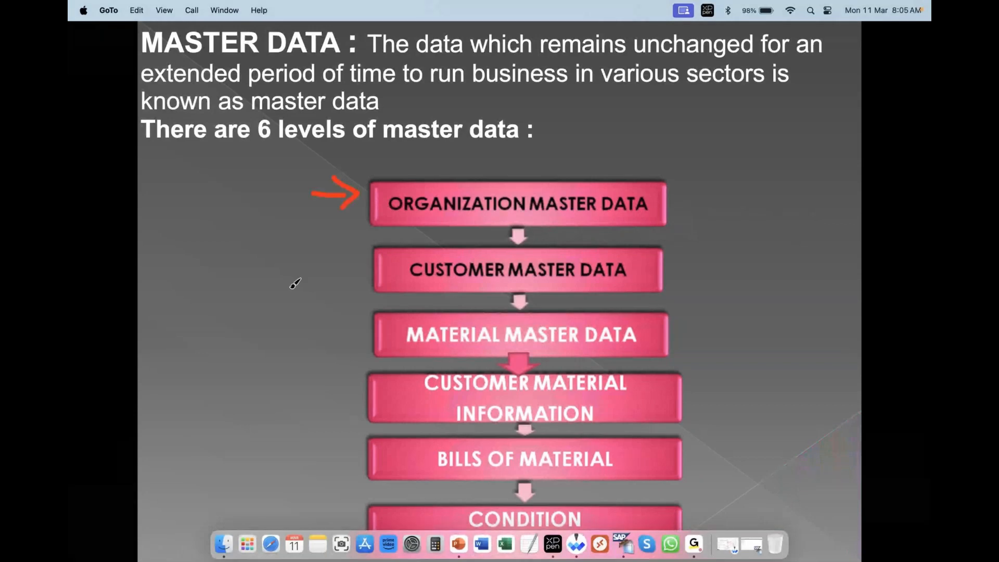